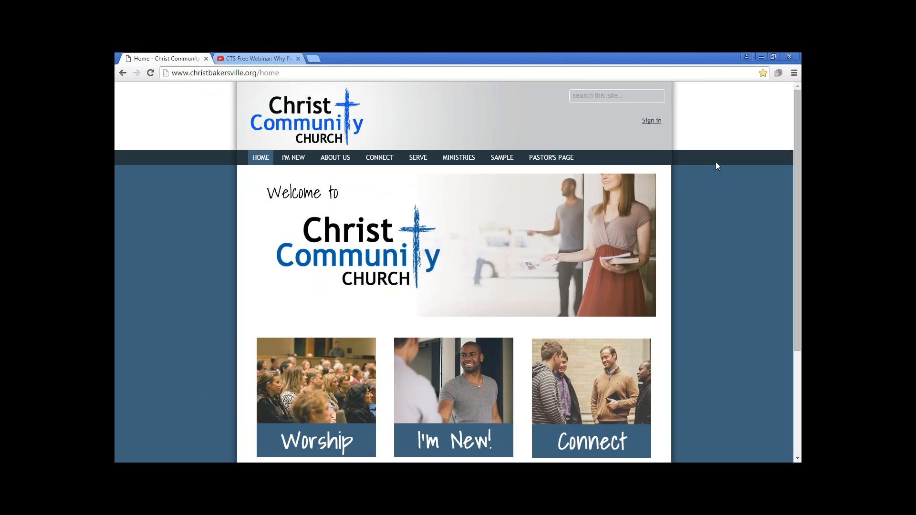
Open the sign-in page and enter the username sysadmin and the account password
left_click(649, 122)
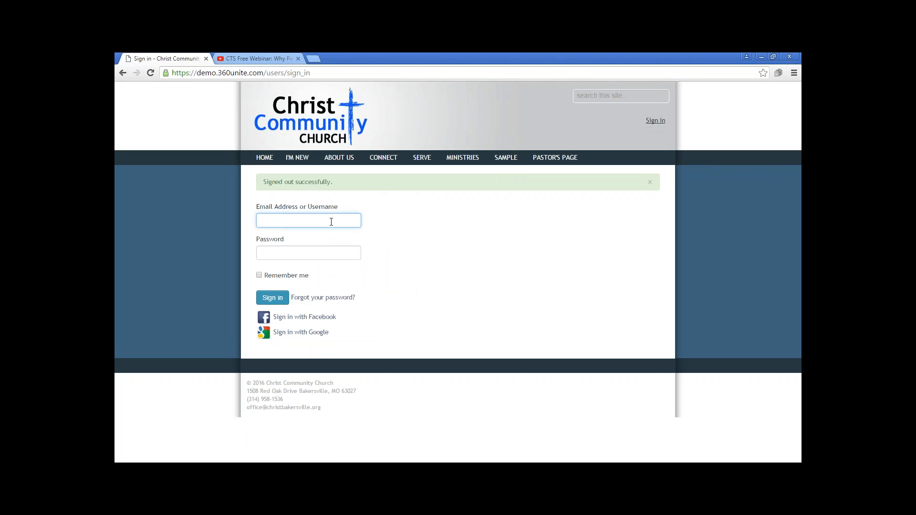
type("sysadmin")
key("Tab")
type("•••••")
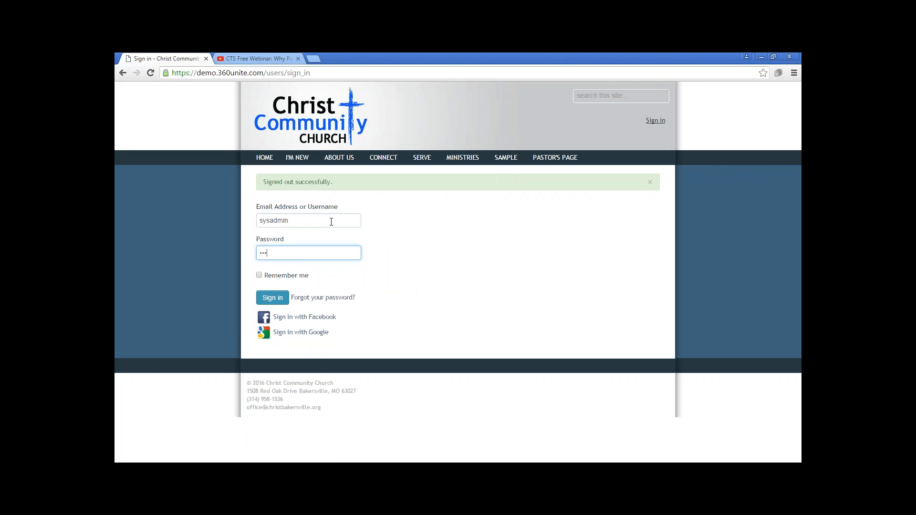
key("BackSpace")
key("BackSpace")
key("BackSpace")
key("BackSpace")
key("BackSpace")
type("•••••••")
View the forgotten-password page, return to the sign-in form, and sign in with the account password
left_click(323, 297)
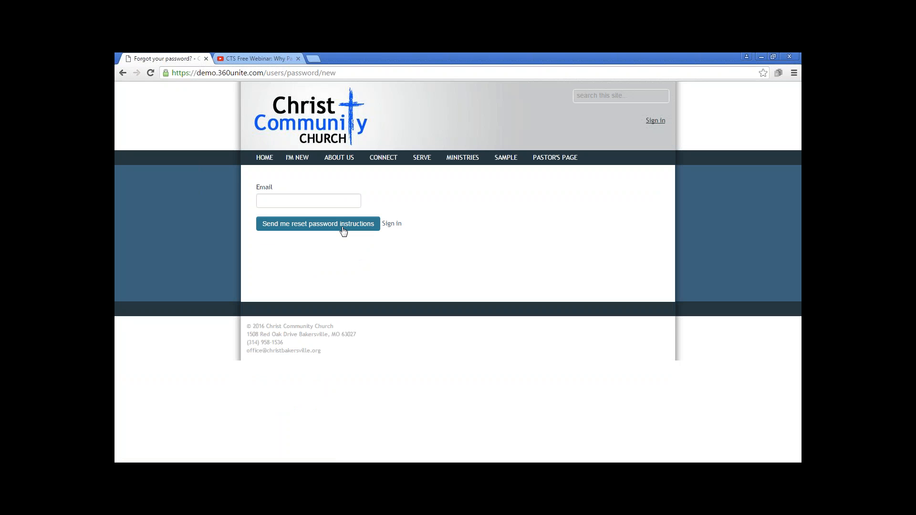
left_click(122, 73)
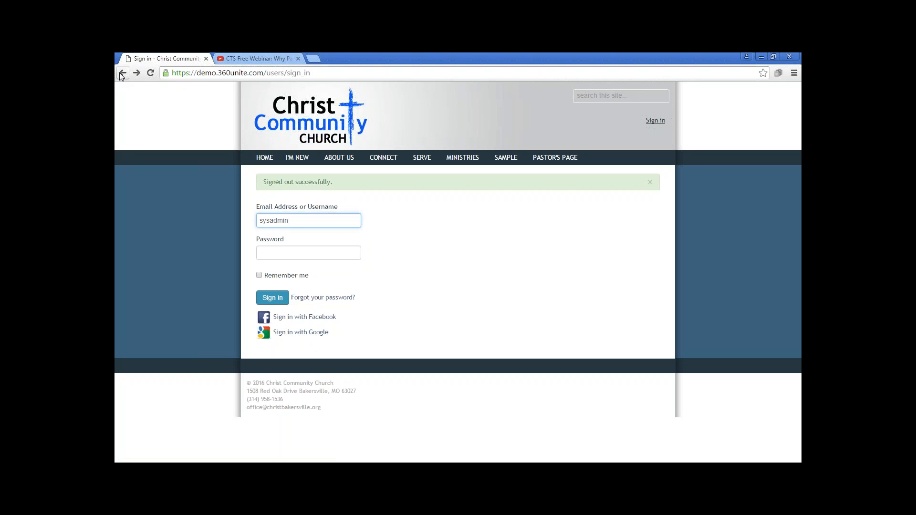
left_click(277, 255)
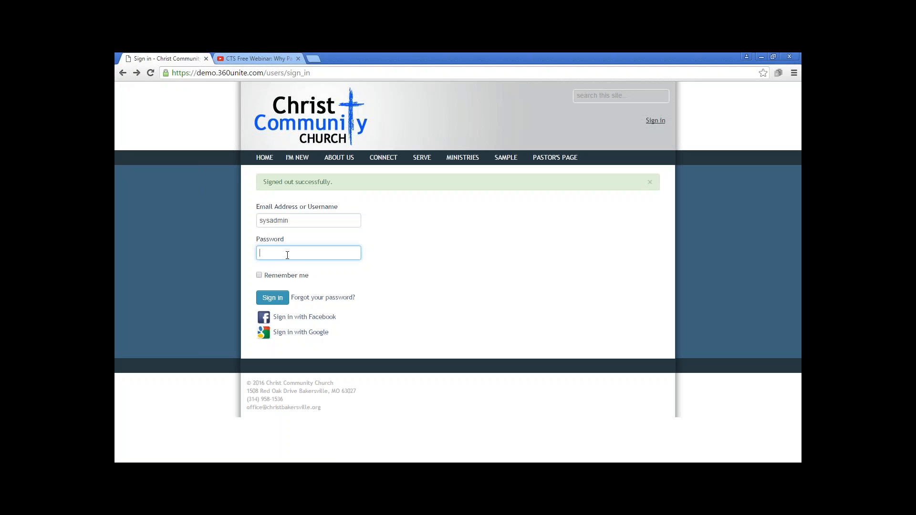
type("••••••••")
left_click(271, 300)
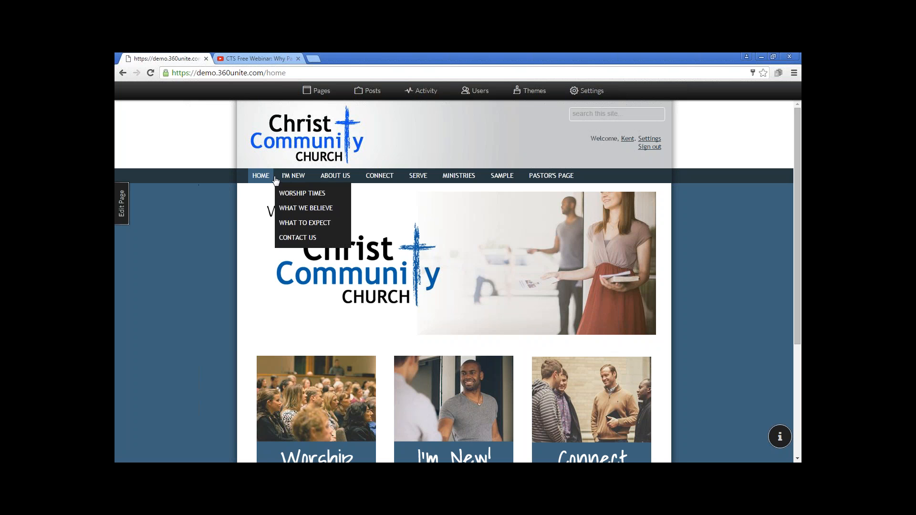
View the page manager and the home page's I'm New and About Us submenus, and return to the page manager
mouse_move(357, 178)
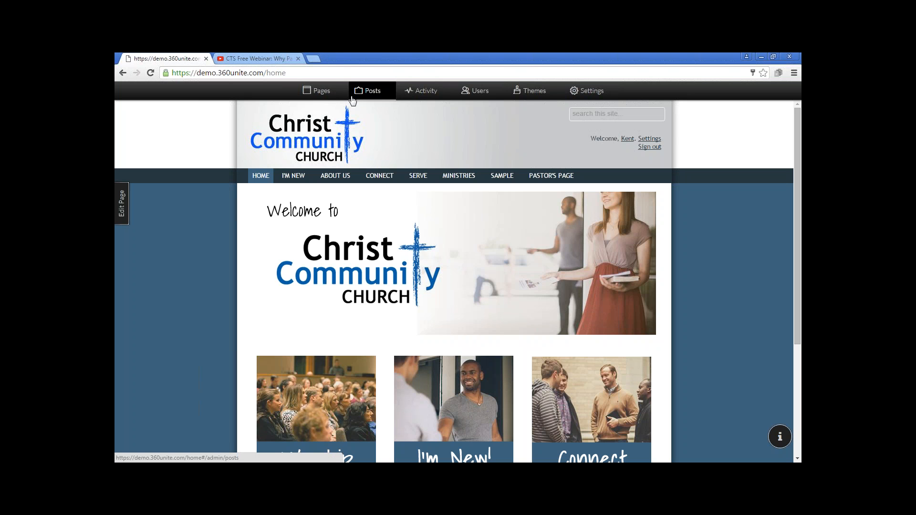
left_click(326, 98)
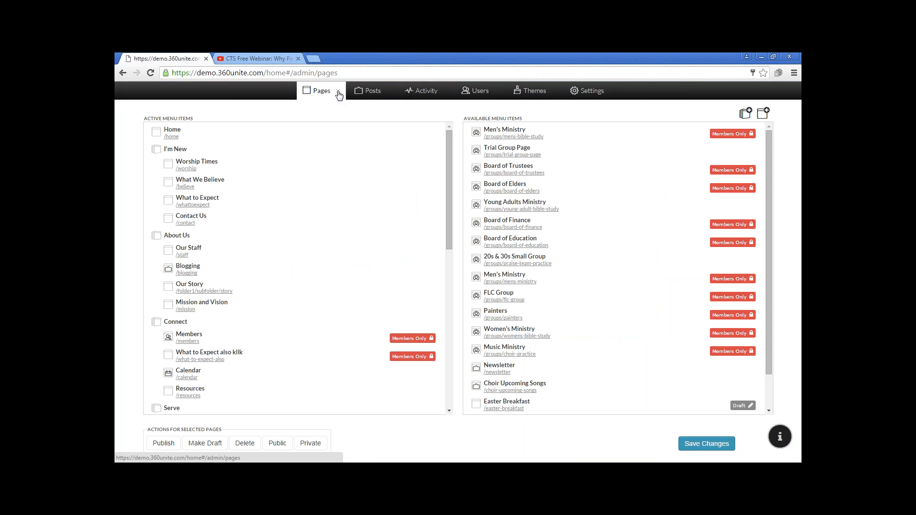
left_click(338, 94)
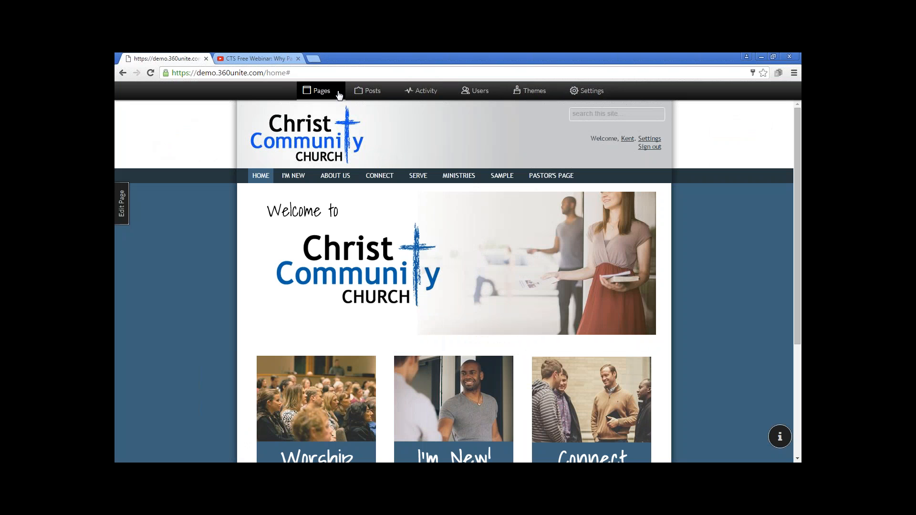
mouse_move(312, 183)
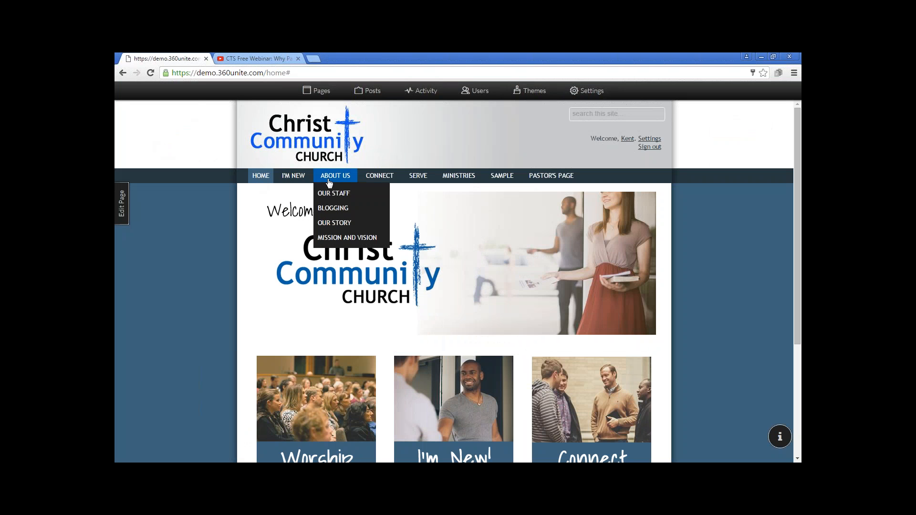
mouse_move(367, 184)
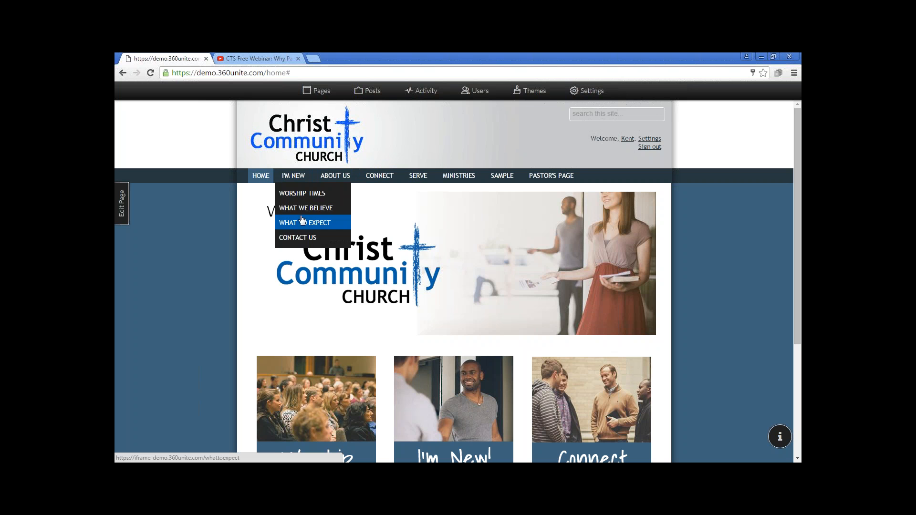
left_click(319, 92)
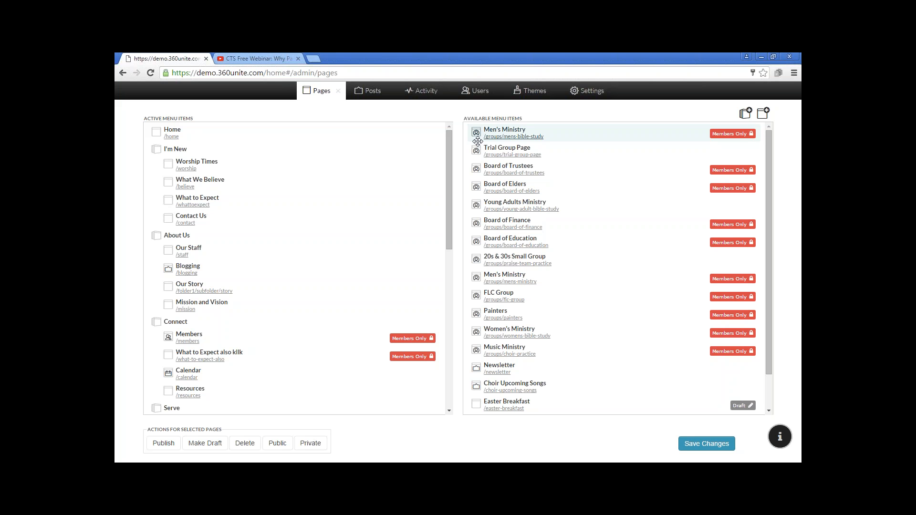
Add a menu category named Sample Category to the active menu items and save the changes
left_click(745, 117)
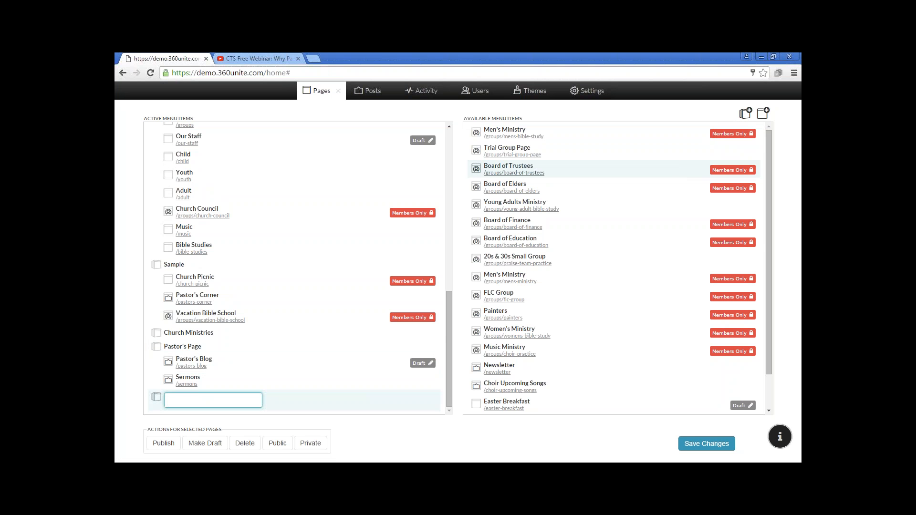
type("Sample Category")
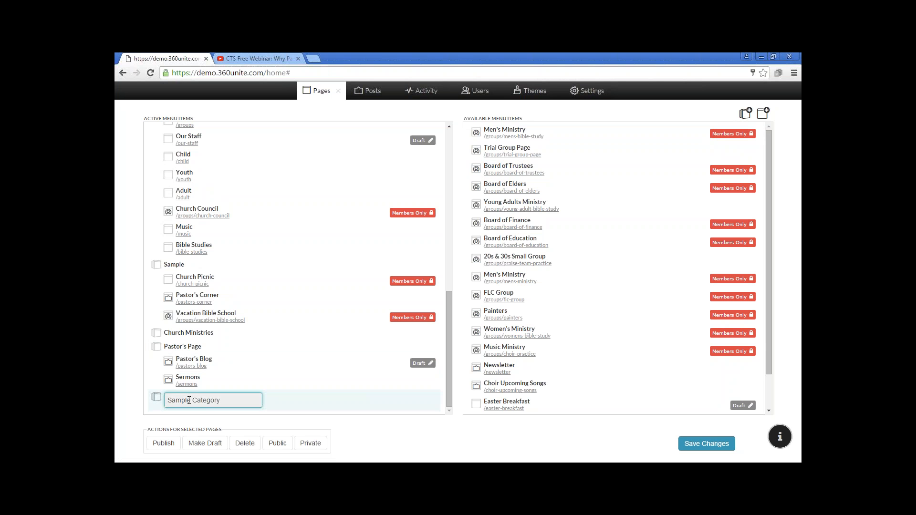
key("Return")
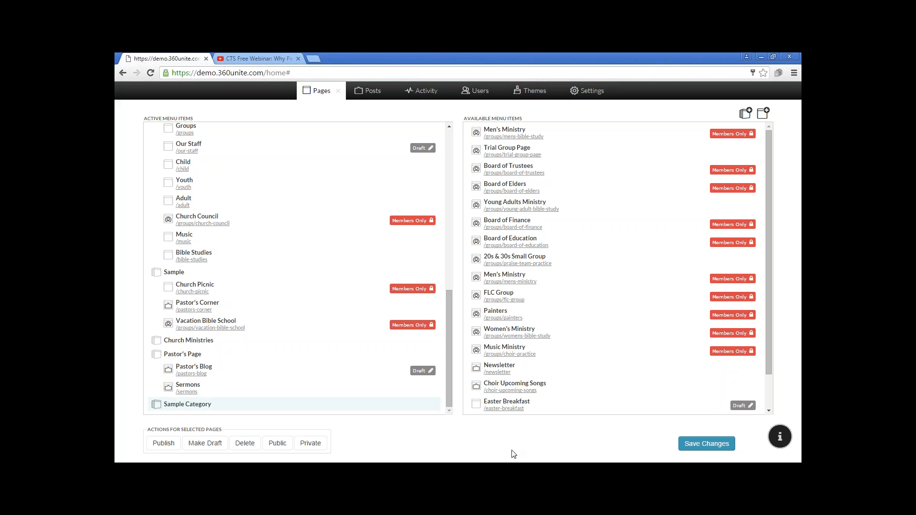
left_click(699, 443)
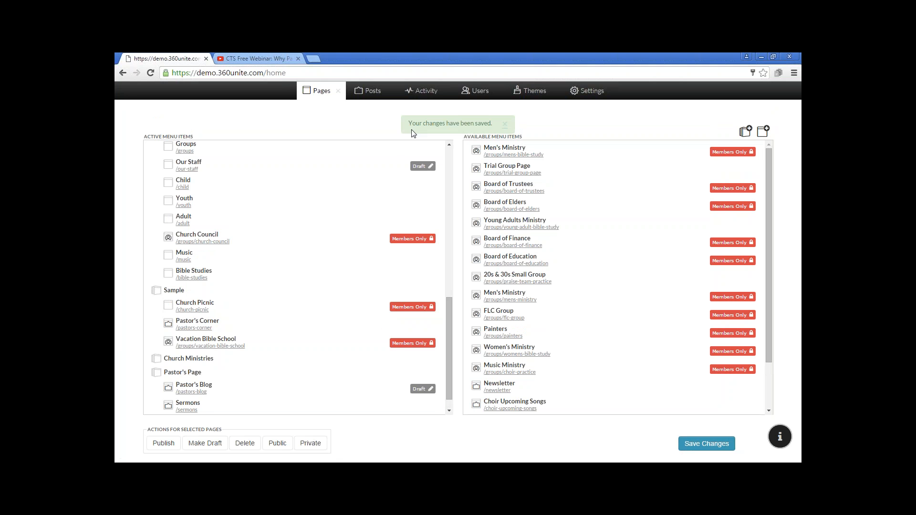
left_click(505, 124)
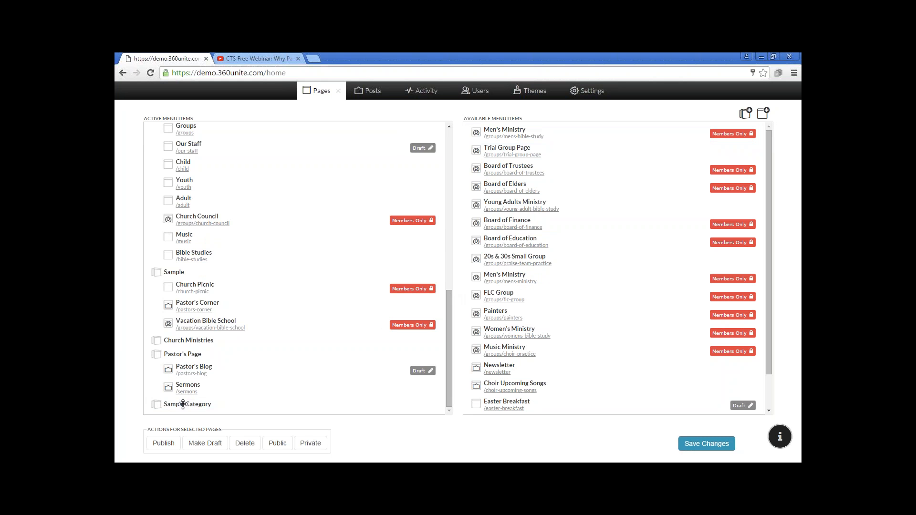
Move Sample Category out of the active menu items and save the changes
left_click_drag(183, 404, 551, 357)
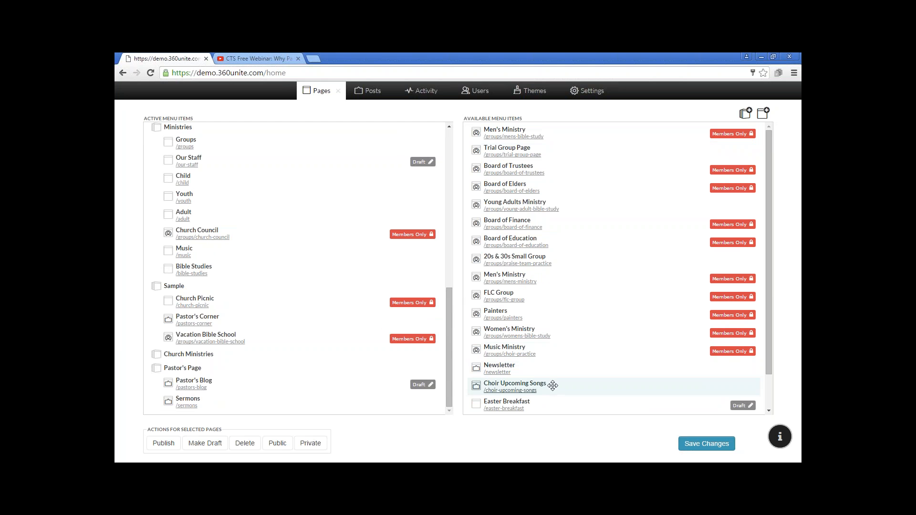
left_click(723, 450)
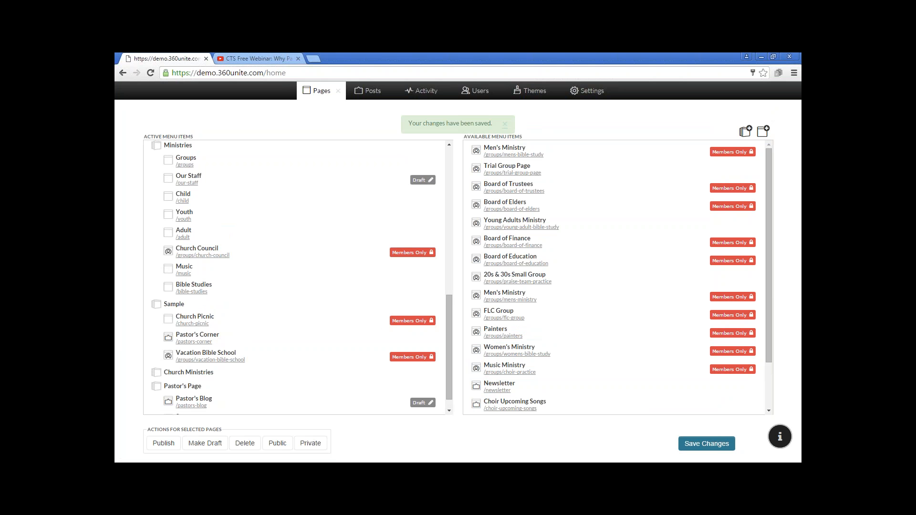
left_click(504, 124)
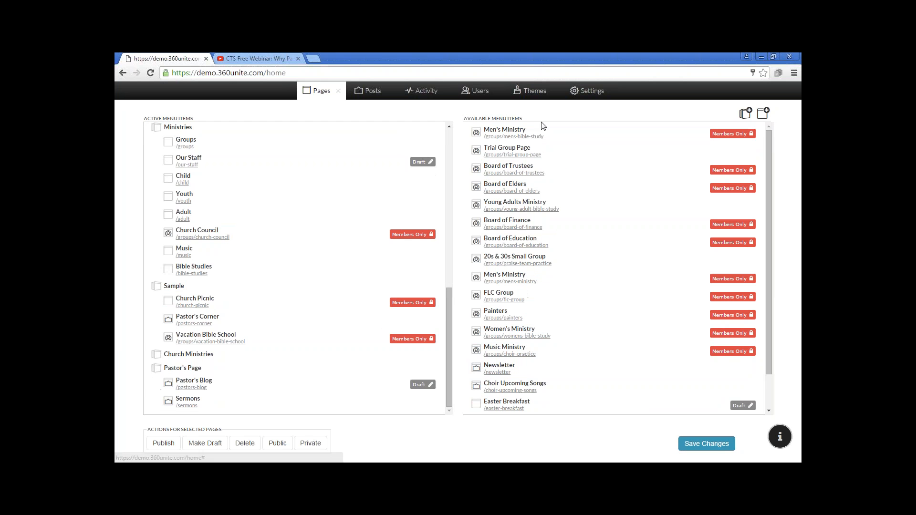
Browse the available page templates and create a blank page named Easter Breakfast
left_click(764, 113)
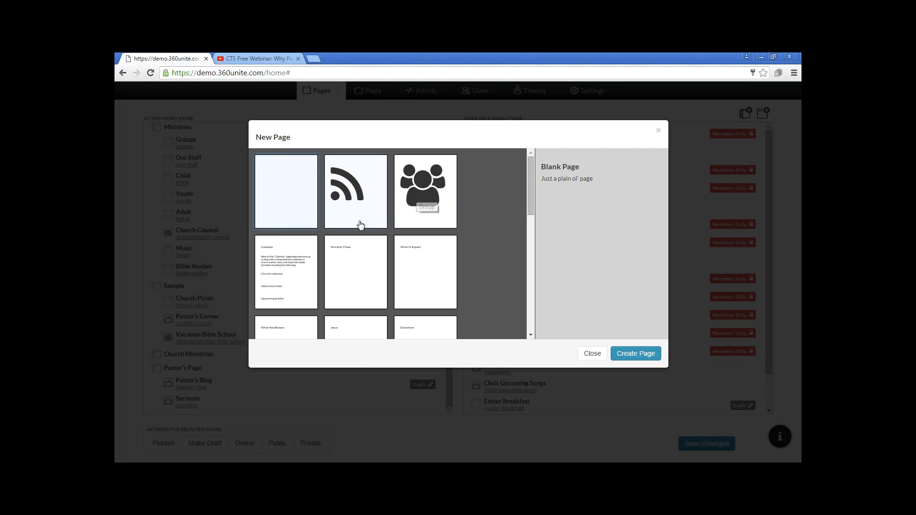
scroll(283, 279, "down", 1)
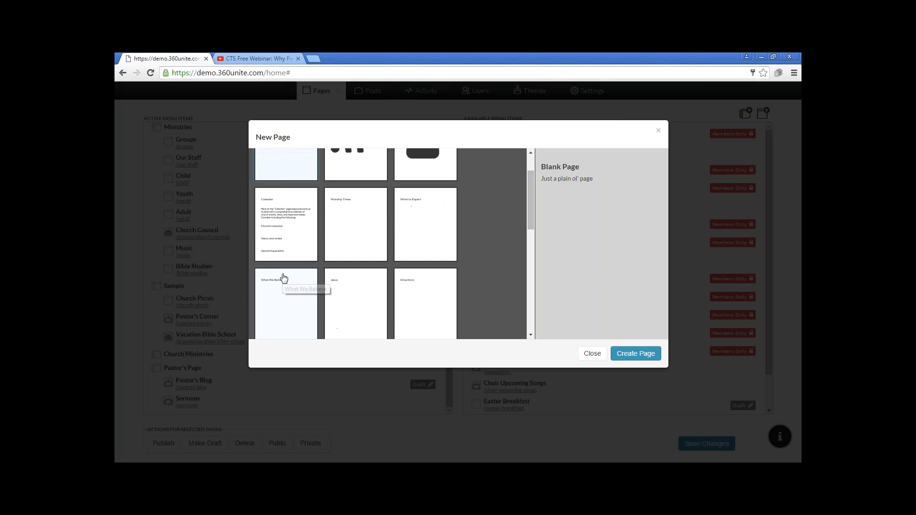
scroll(284, 278, "down", 1)
scroll(287, 275, "down", 3)
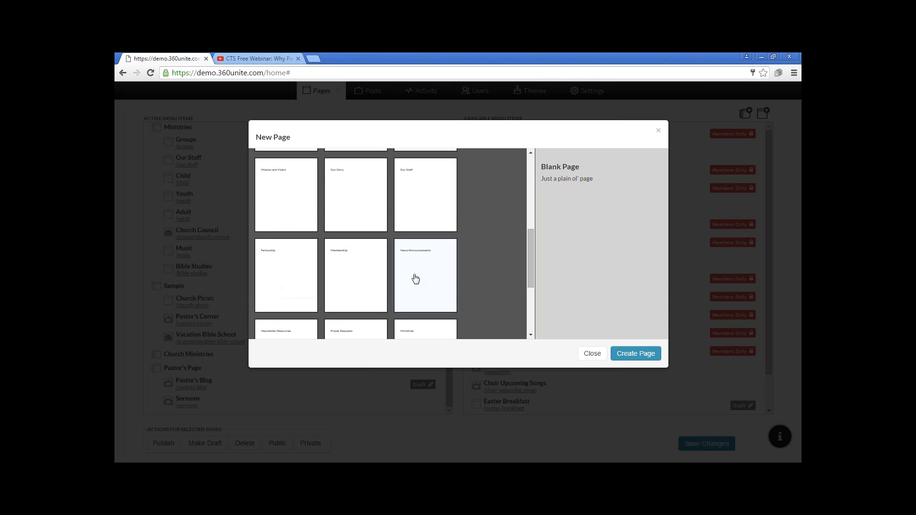
scroll(359, 281, "up", 2)
scroll(359, 280, "up", 3)
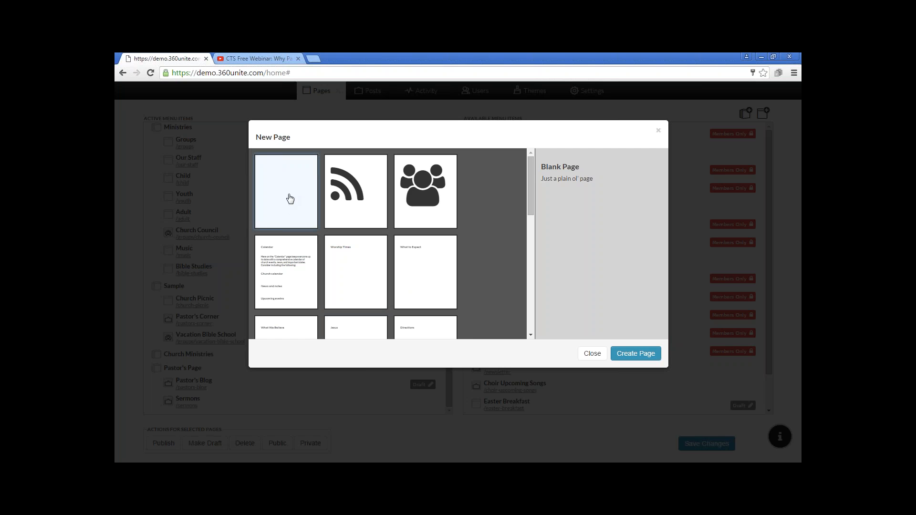
left_click(643, 356)
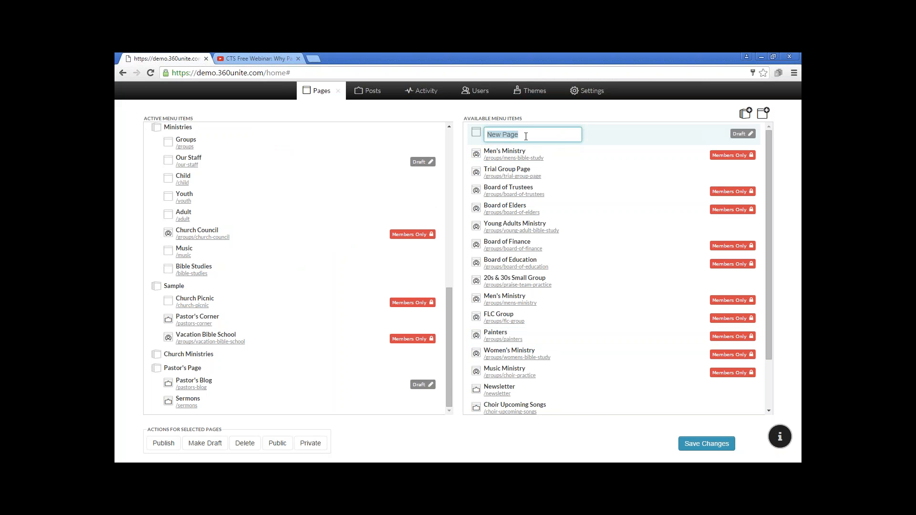
type("Easter Breakfast")
key("Return")
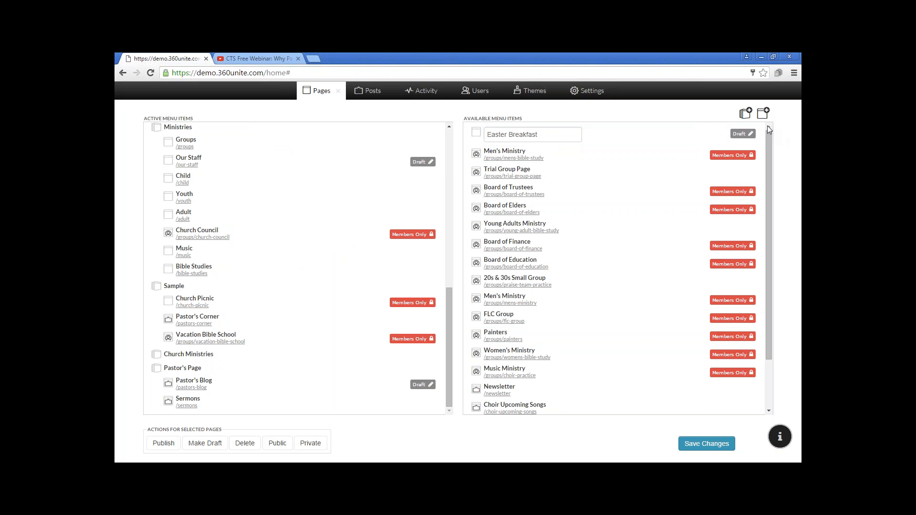
Change the name of the newly created page to Easter Brunch
left_click(558, 137)
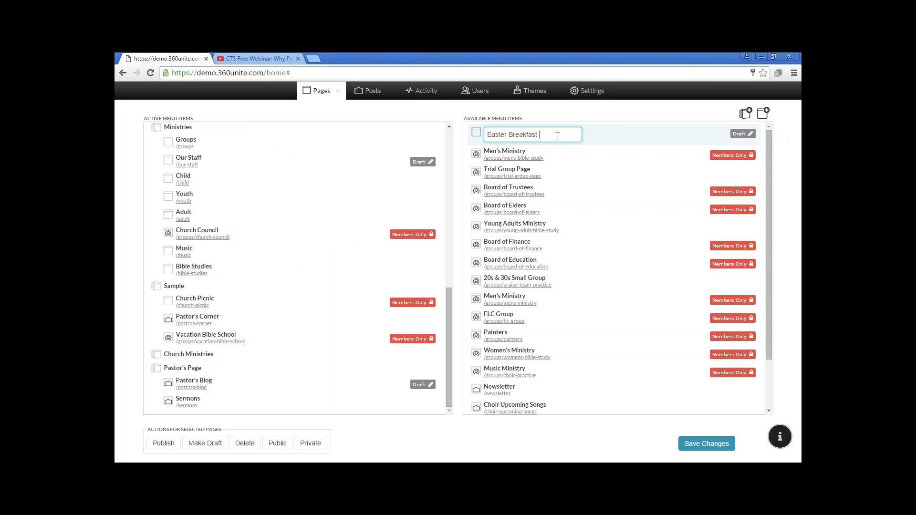
type("2")
key("BackSpace")
key("BackSpace")
key("BackSpace")
key("BackSpace")
key("BackSpace")
key("BackSpace")
key("BackSpace")
type("unch")
key("Return")
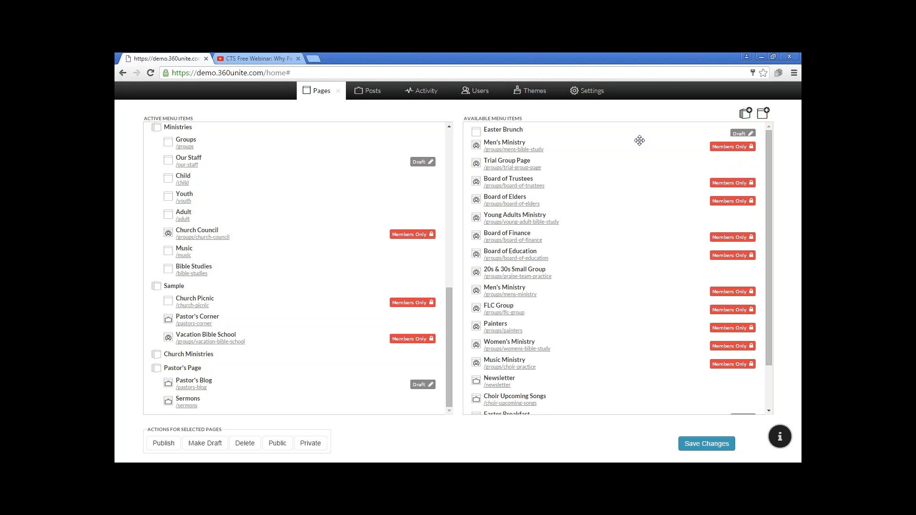
Permanently delete the existing Easter Breakfast draft page from the available menu items
scroll(639, 140, "down", 2)
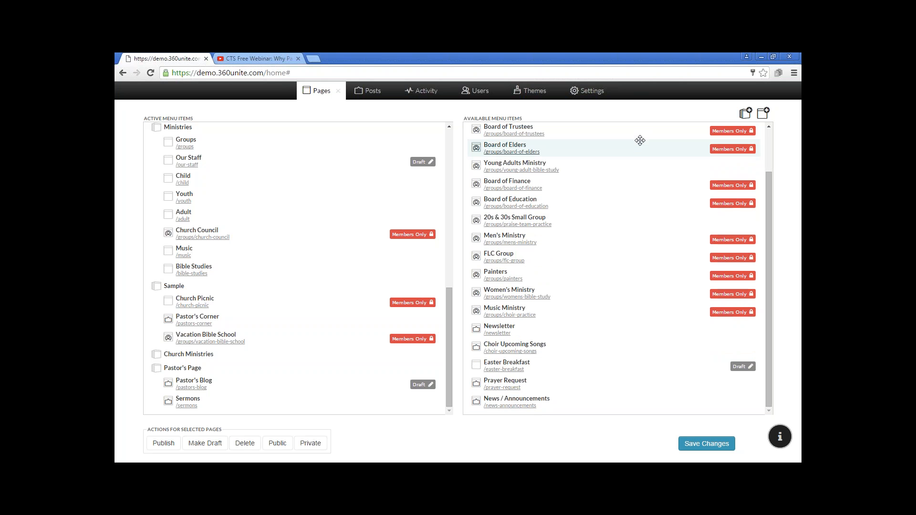
left_click(546, 363)
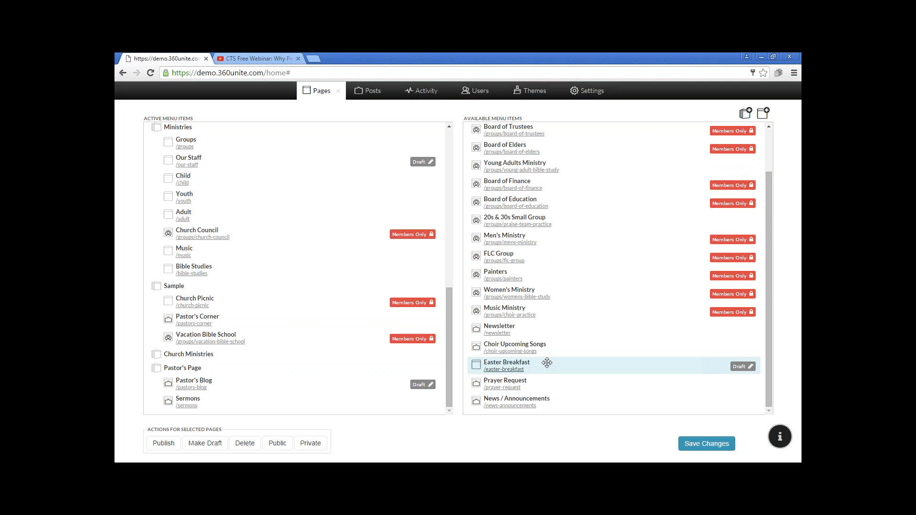
left_click(246, 443)
left_click(561, 194)
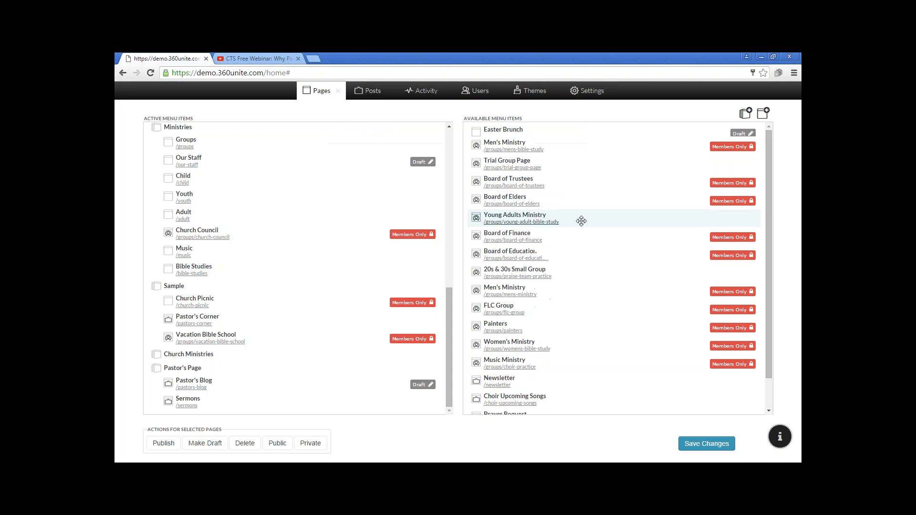
Permanently delete the Easter Brunch page, and open and close the new page dialog without creating a page
left_click(568, 130)
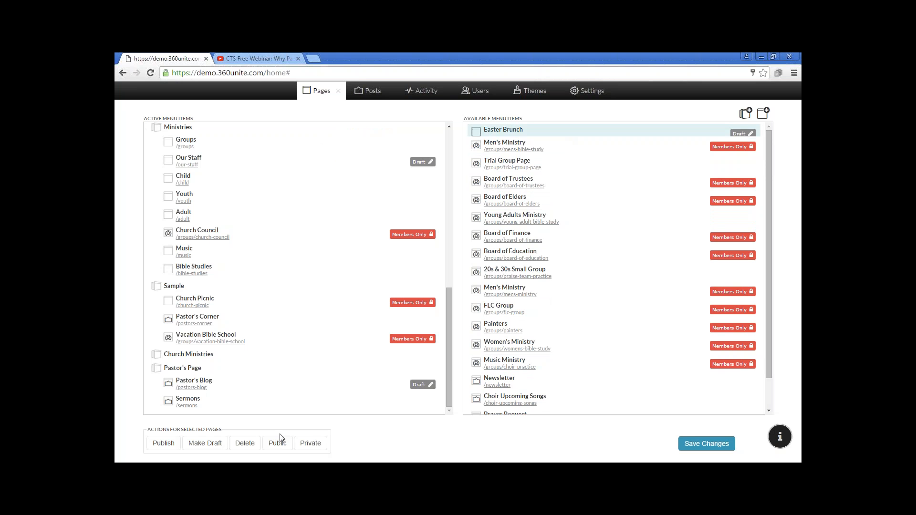
left_click(236, 444)
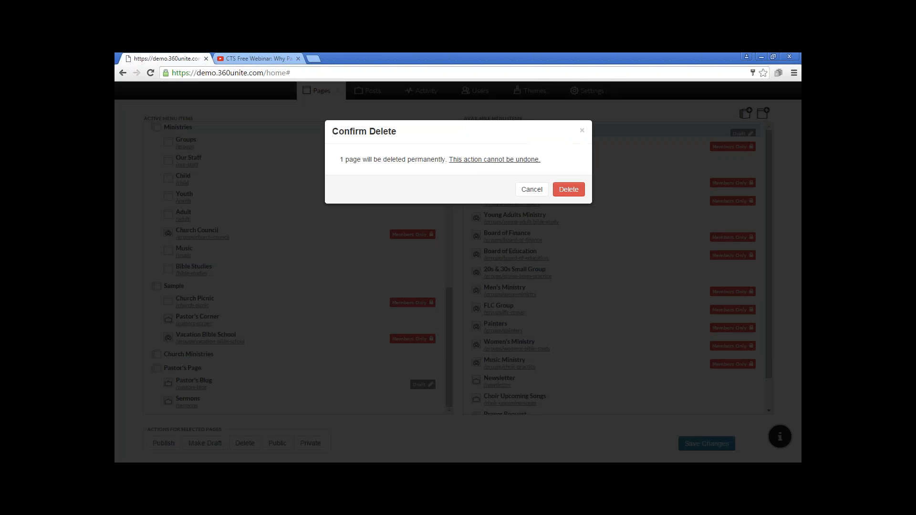
left_click(579, 189)
left_click(764, 113)
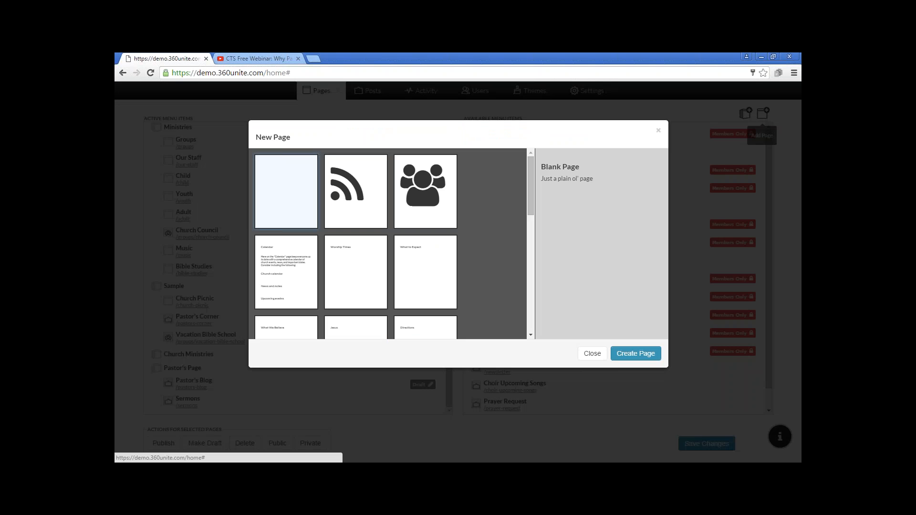
left_click(592, 354)
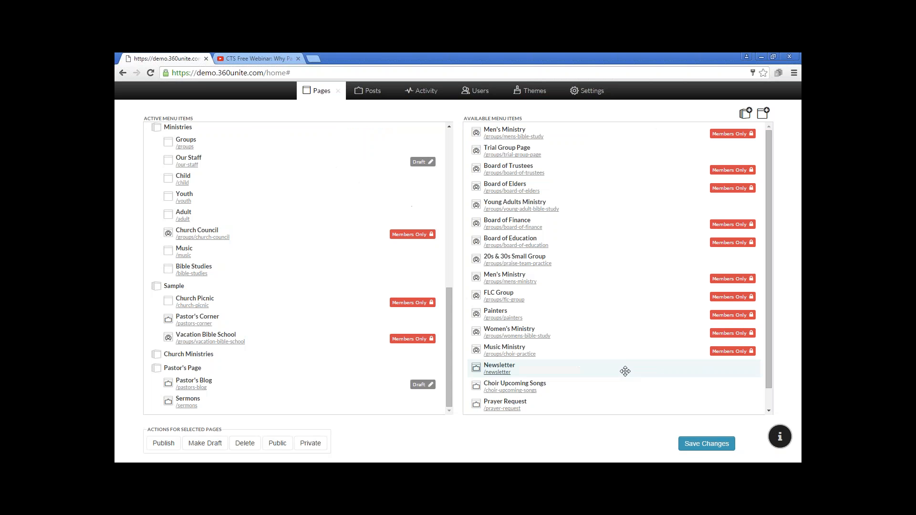
Save the pending page changes, and create and save a blank page named Easter Breakfast
left_click(701, 443)
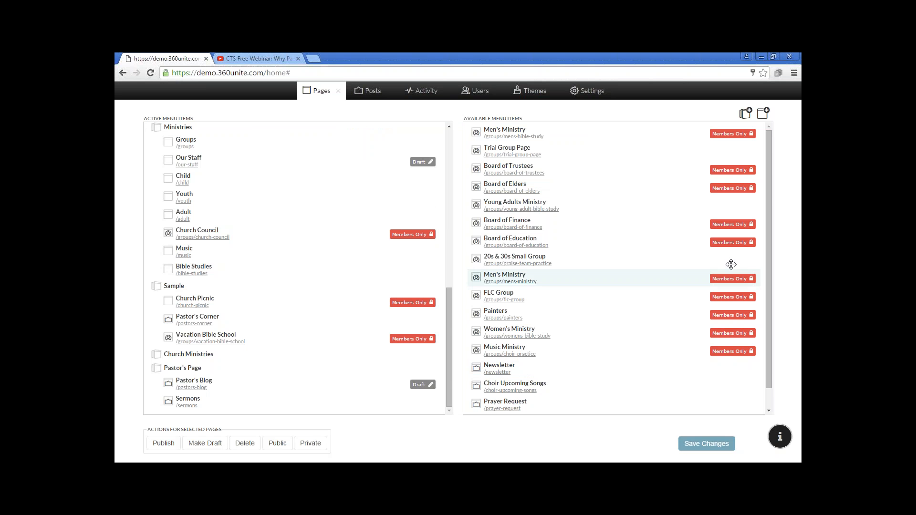
left_click(762, 131)
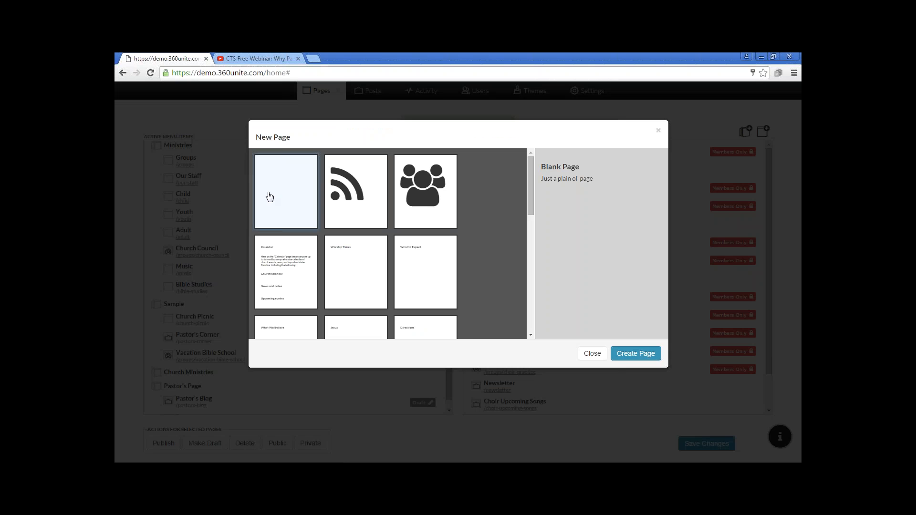
left_click(634, 353)
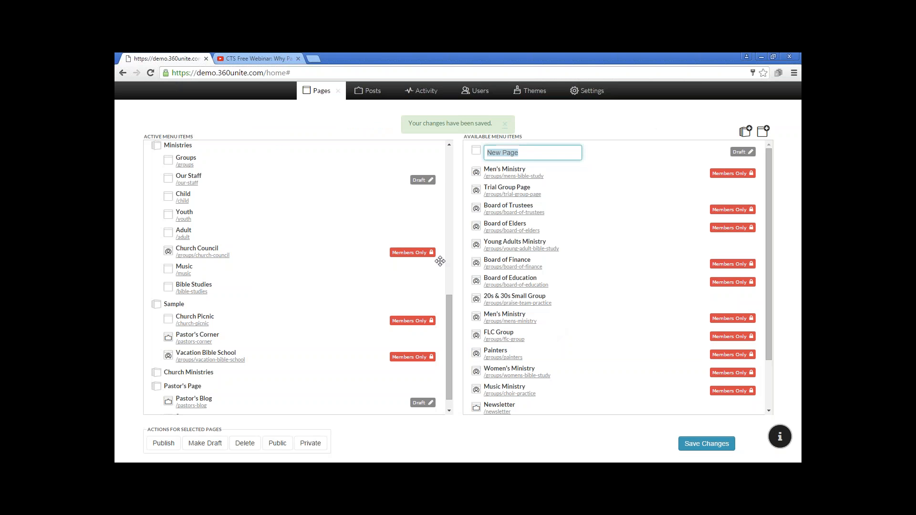
type("Easter ")
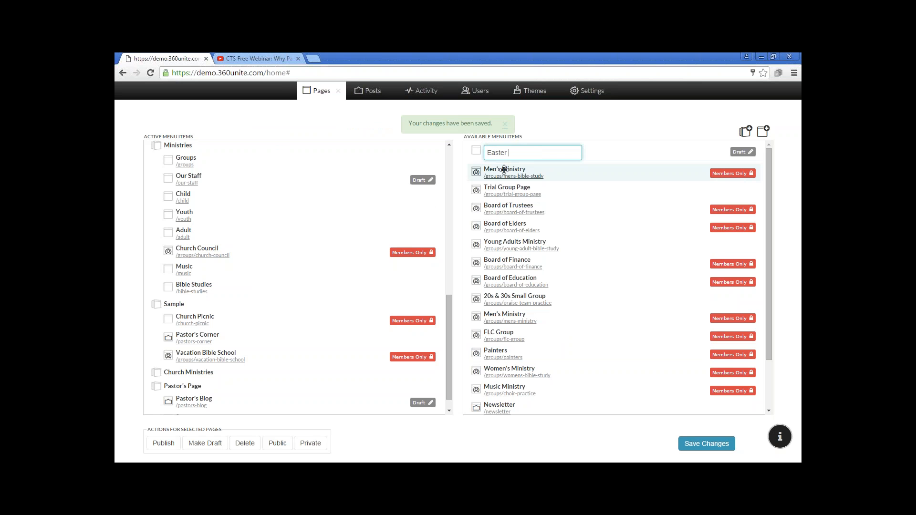
type("Breakfast")
key("Return")
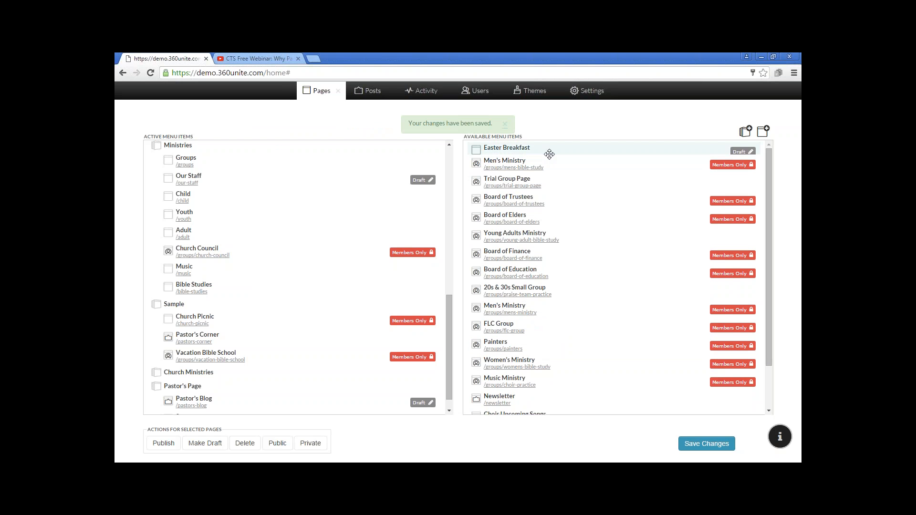
left_click(700, 445)
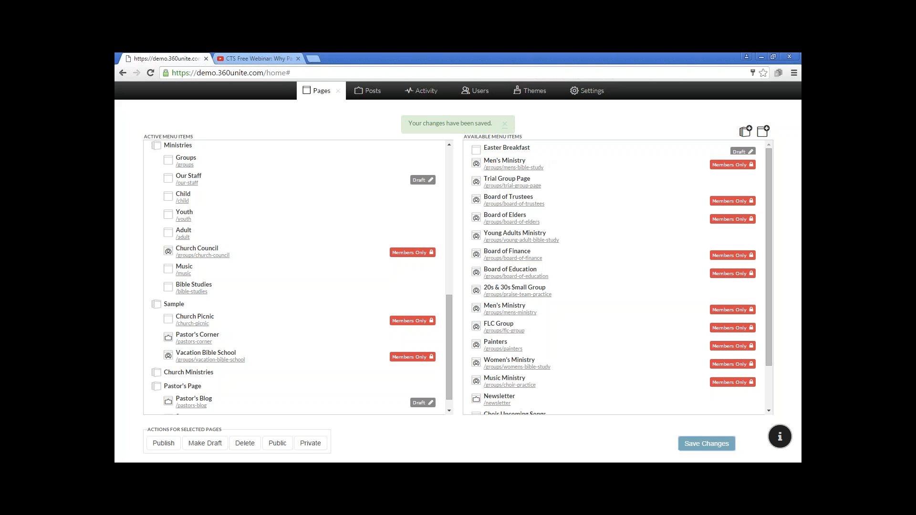
left_click(505, 125)
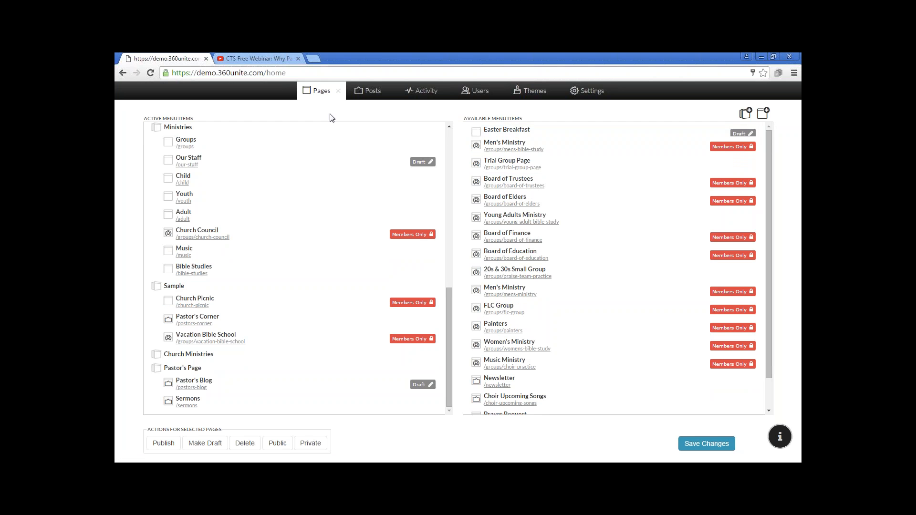
Reload the site, reopen the page manager, and look through the available and active menu items
left_click(150, 73)
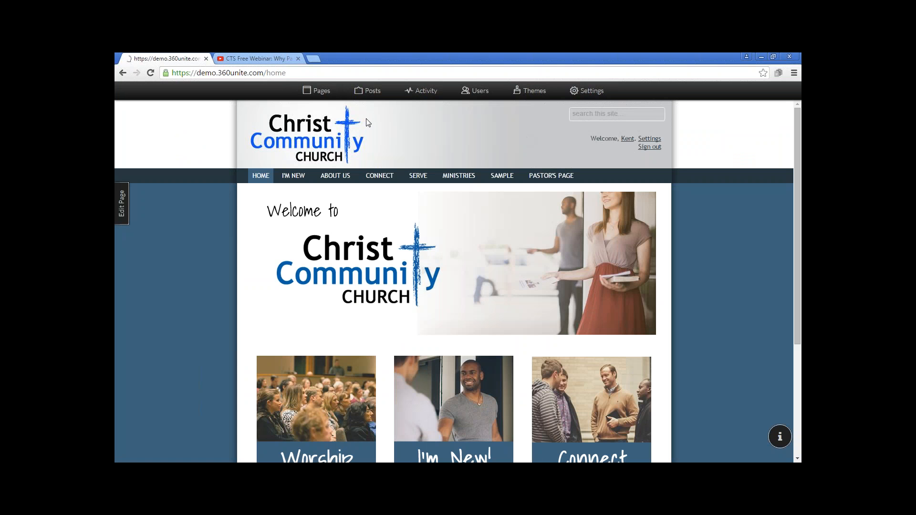
left_click(317, 95)
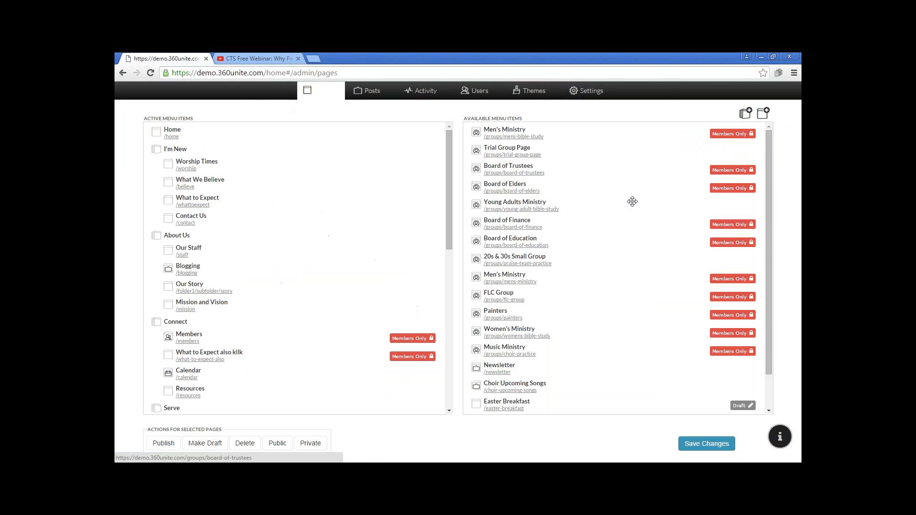
scroll(630, 201, "down", 1)
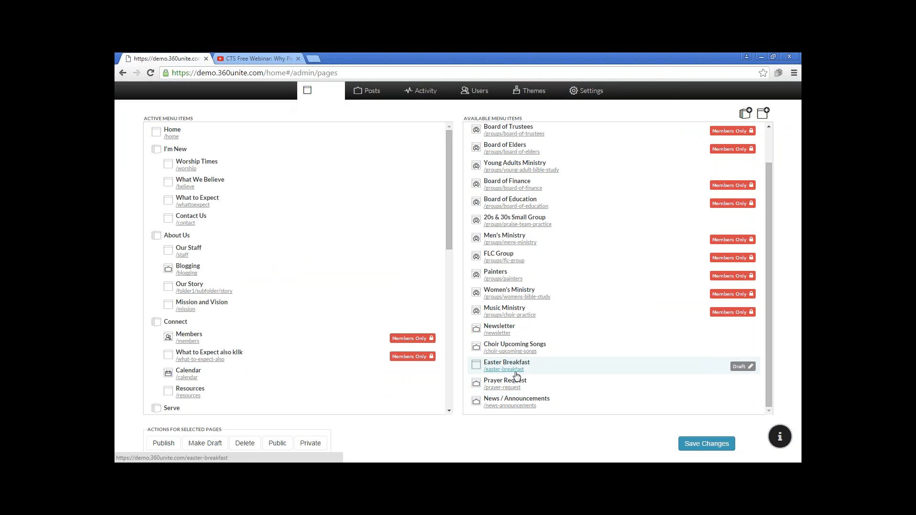
left_click_drag(450, 239, 455, 409)
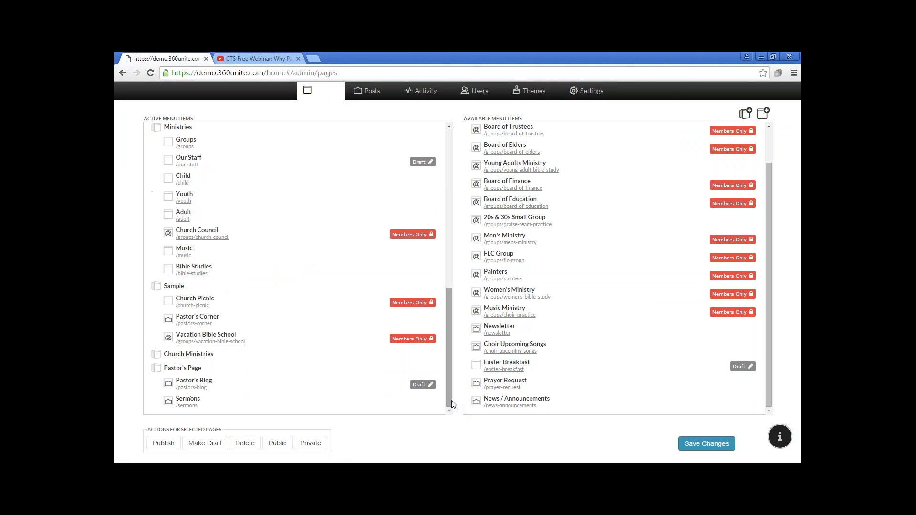
left_click_drag(450, 403, 451, 133)
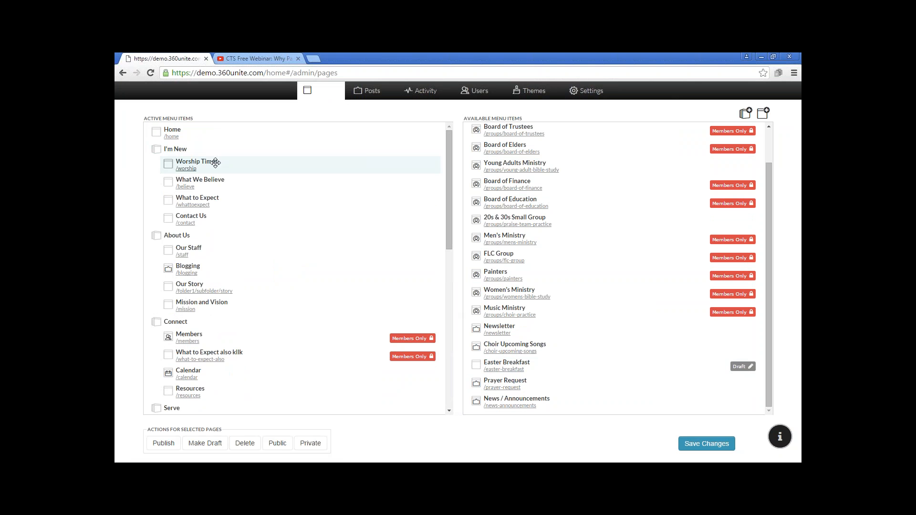
Move the Our Story page from About Us to the available menu items below Men's Ministry and save the changes
mouse_move(215, 163)
left_mouse_down()
mouse_move(213, 186)
mouse_move(223, 163)
left_mouse_up()
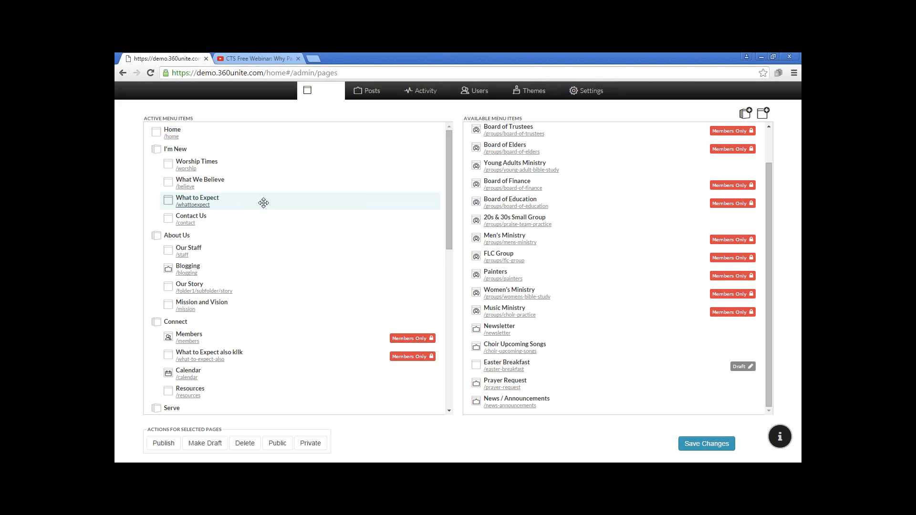
left_click_drag(243, 285, 630, 252)
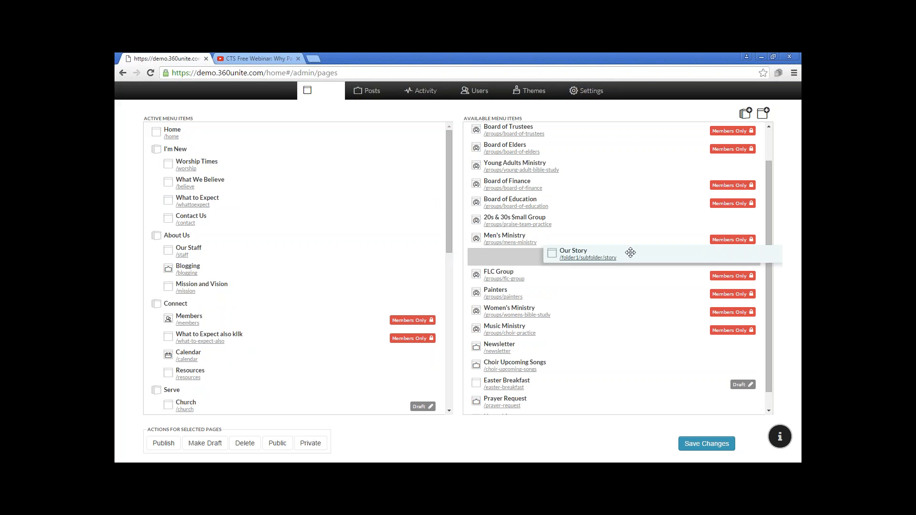
left_click_drag(630, 252, 629, 252)
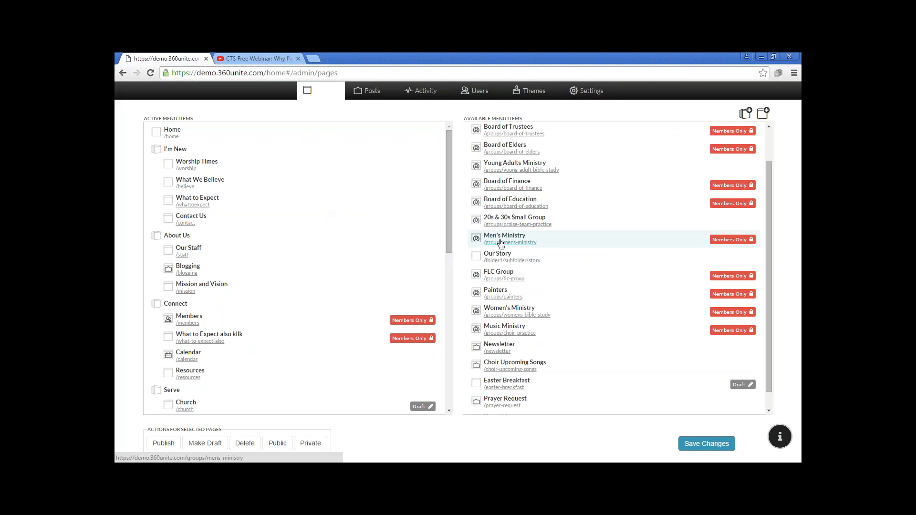
left_click(708, 446)
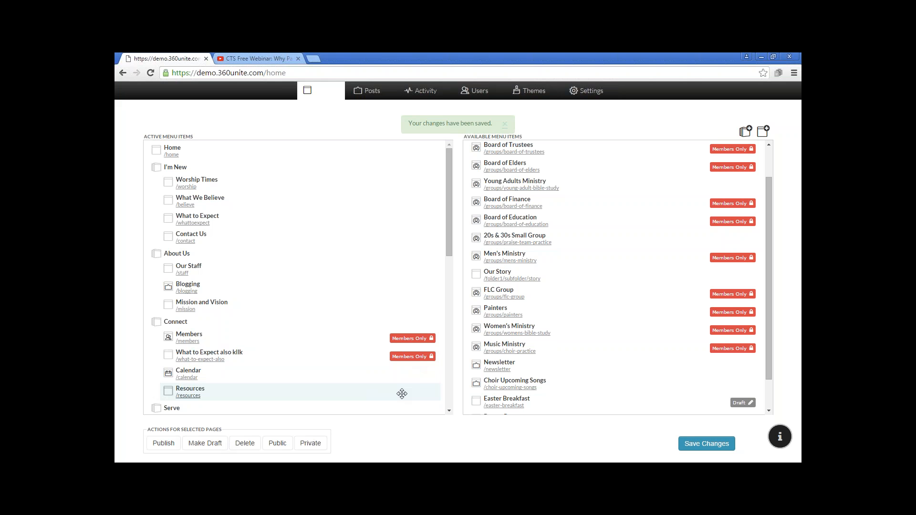
Set the Resources page to private, move it out of Connect to the top menu level, make it public again, and save
left_click(384, 391)
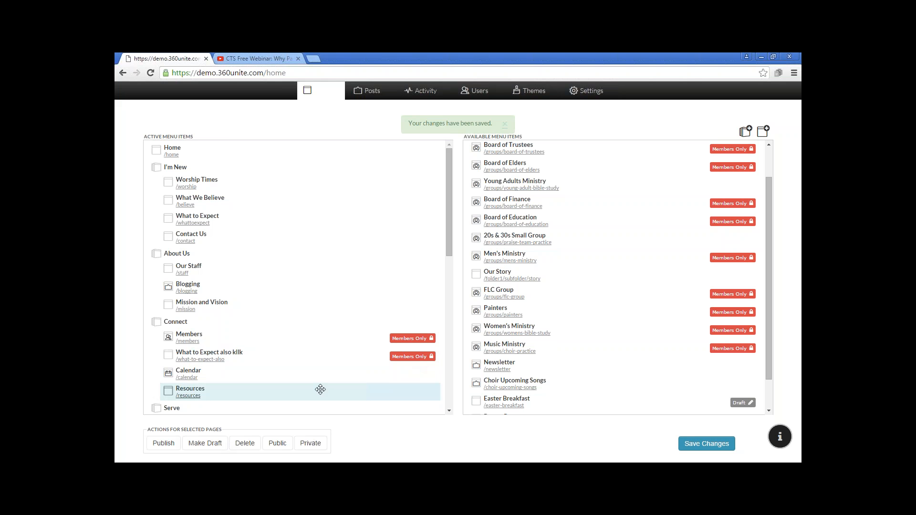
left_click(311, 444)
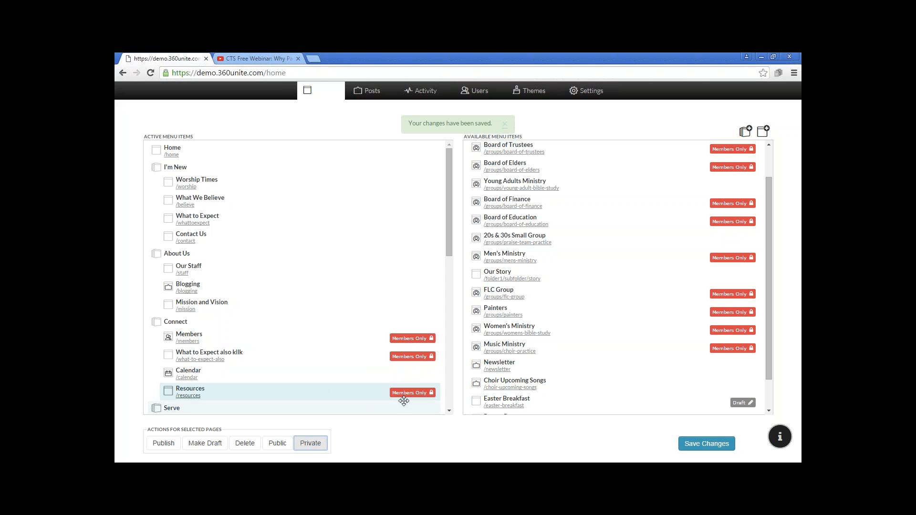
left_click_drag(410, 394, 387, 394)
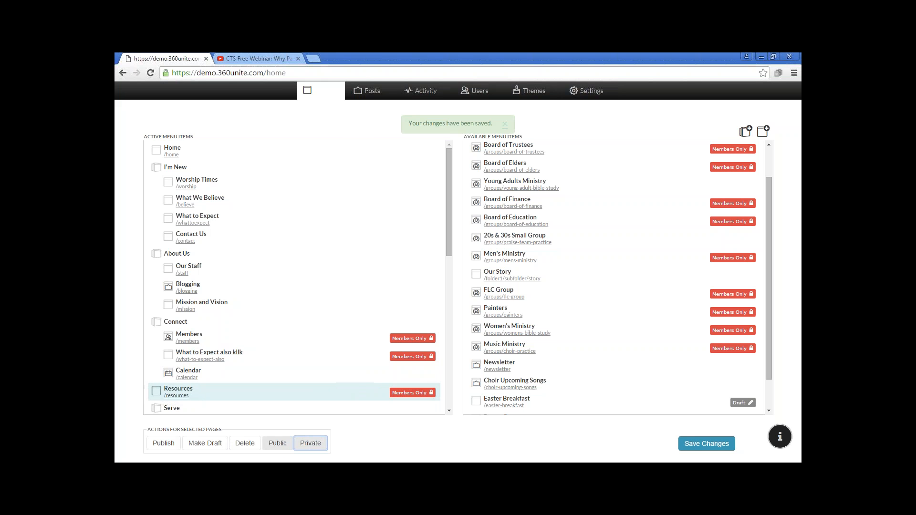
left_click(277, 444)
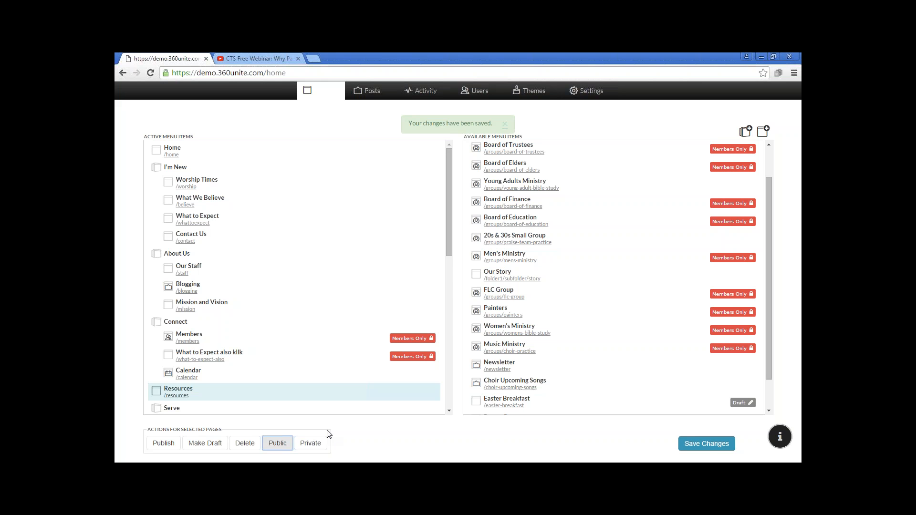
left_click(714, 445)
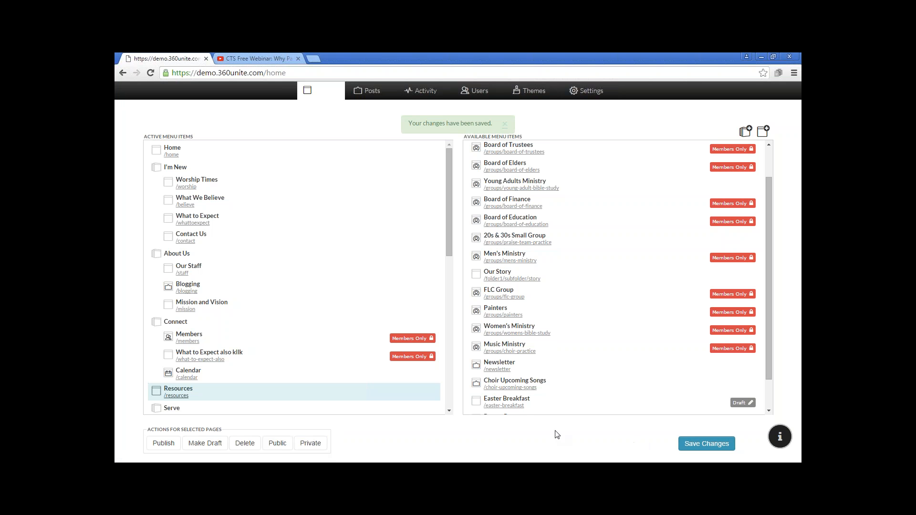
Open the Easter Breakfast page from the available menu items, continuing past the unsaved changes prompt, and start editing the page
left_click(512, 406)
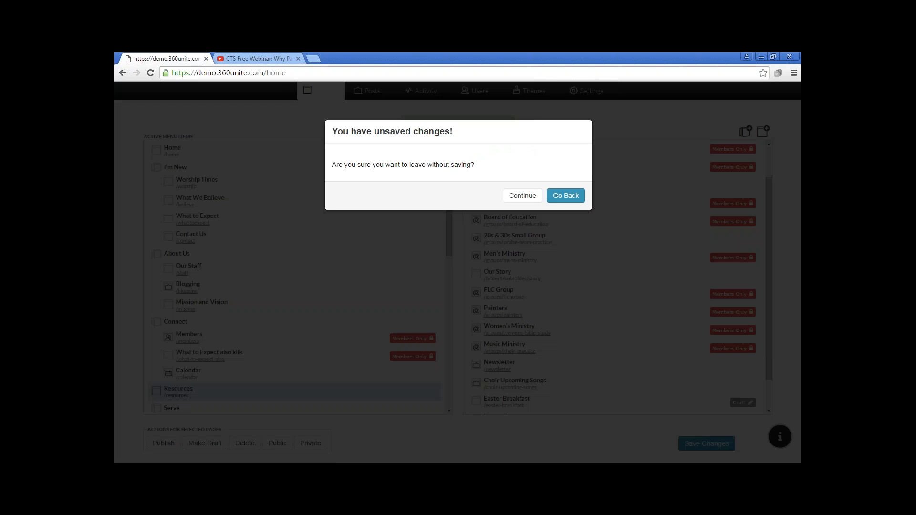
left_click(537, 201)
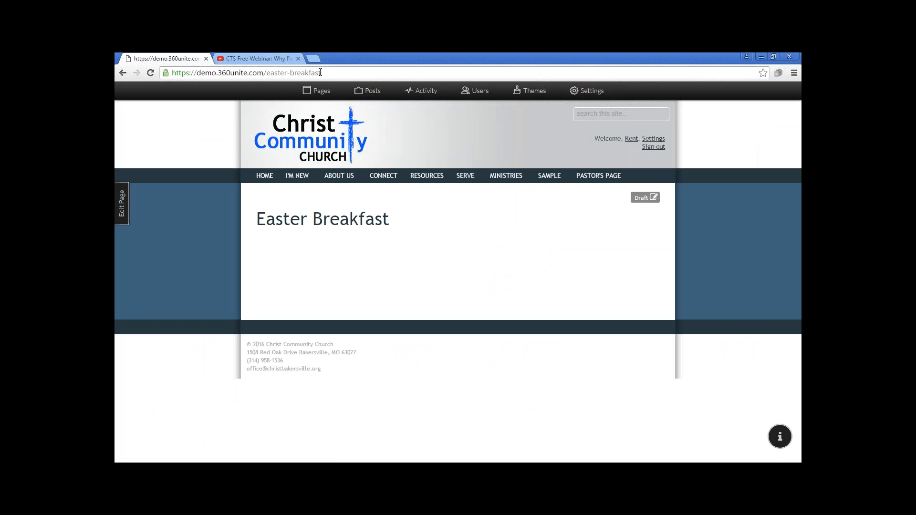
left_click(122, 214)
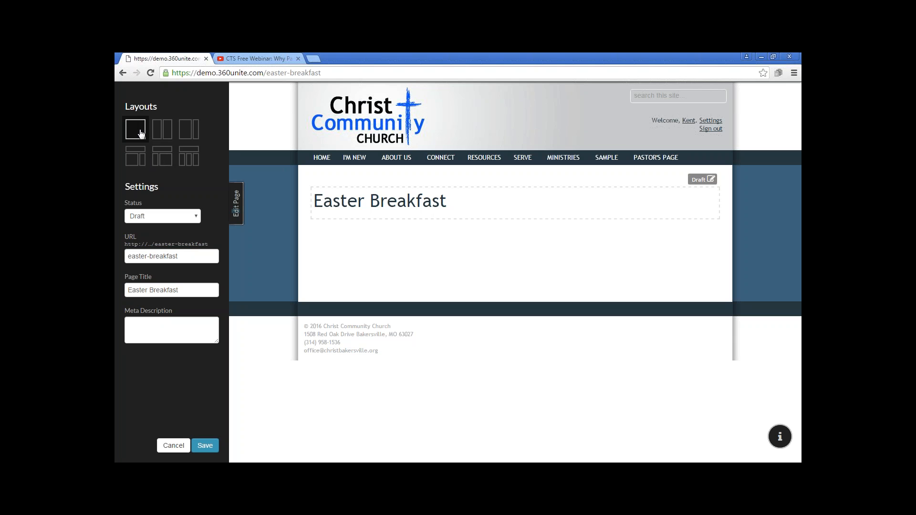
Try the two-column layout, apply the one with a full-width row above a wide left and narrow right column, and keep the status as Draft
left_click(159, 137)
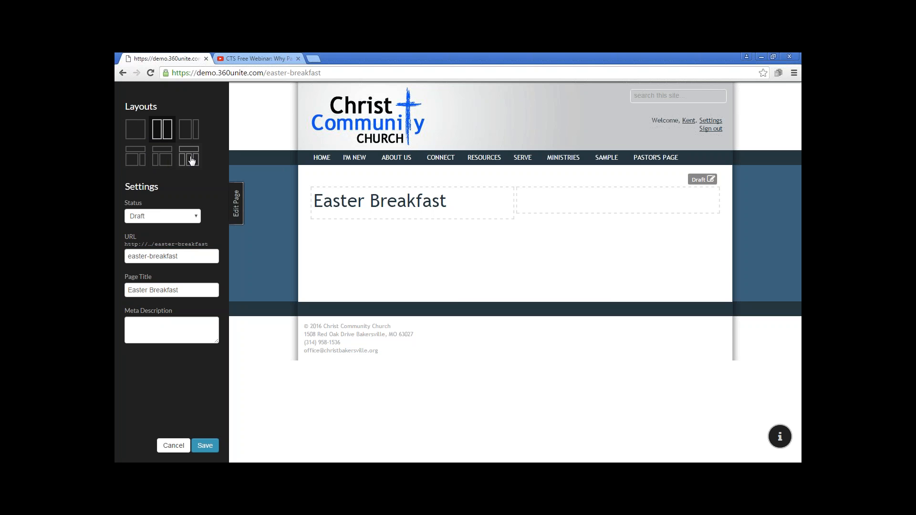
left_click(132, 162)
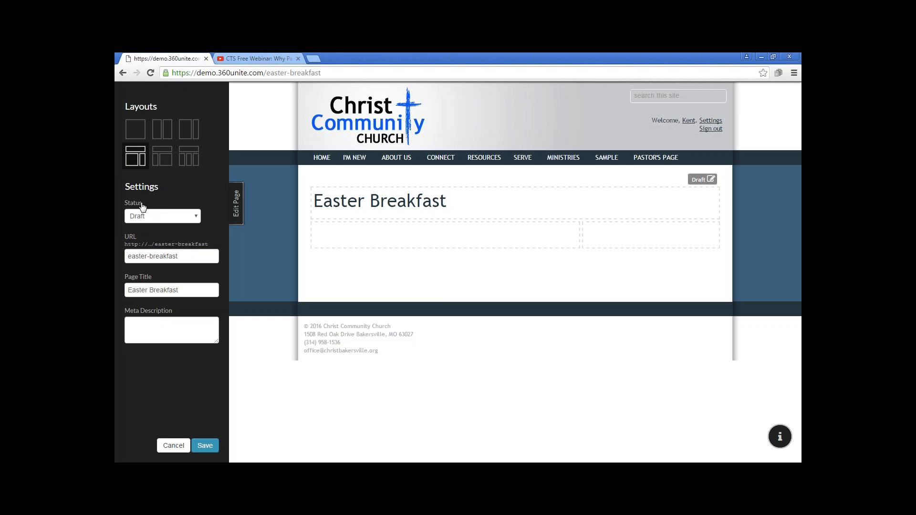
left_click(160, 221)
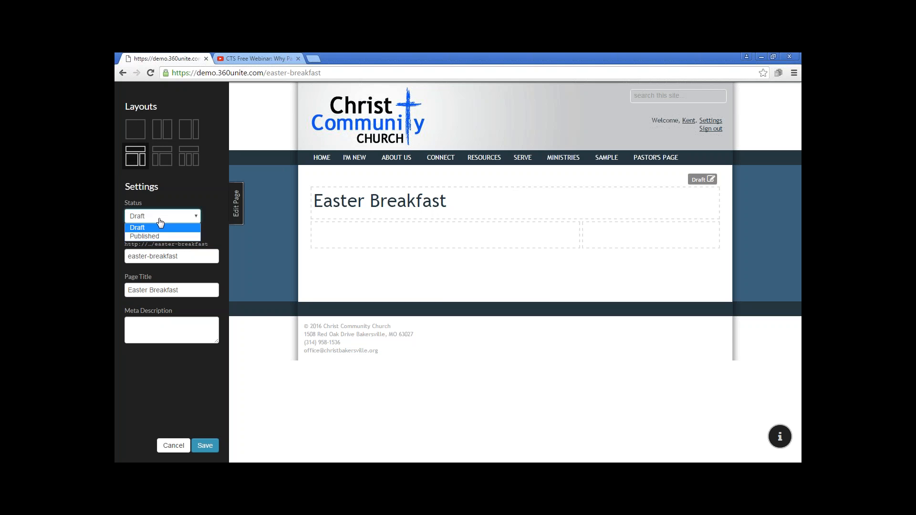
left_click(168, 225)
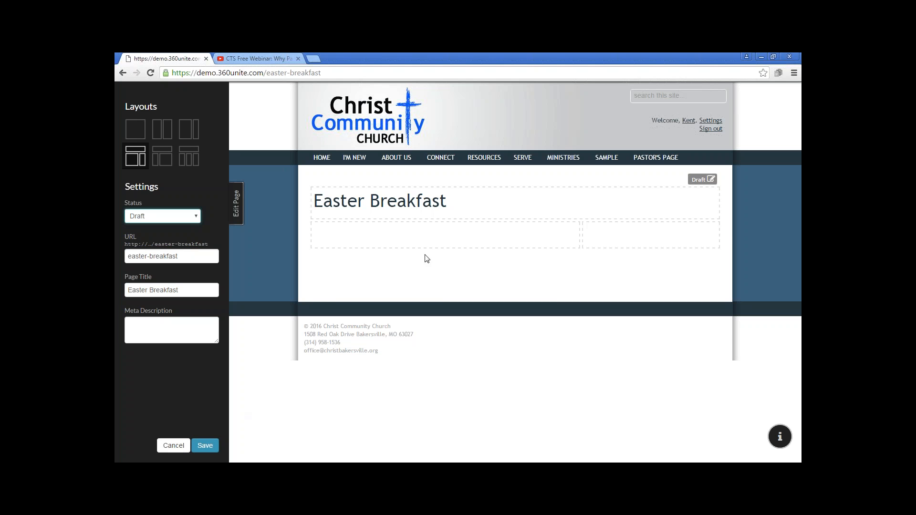
Upload the Easter Breakfast PNG image from the Desktop for the wide content area below the page title
left_click(445, 234)
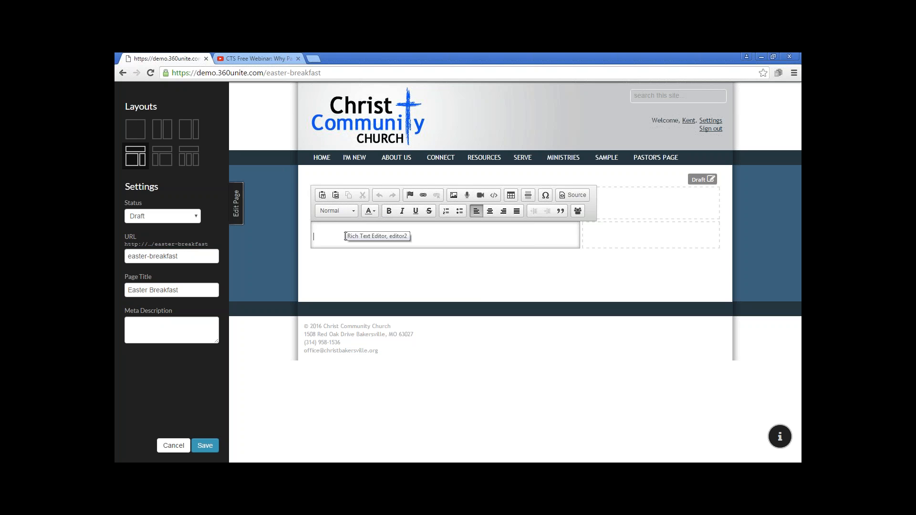
left_click(454, 196)
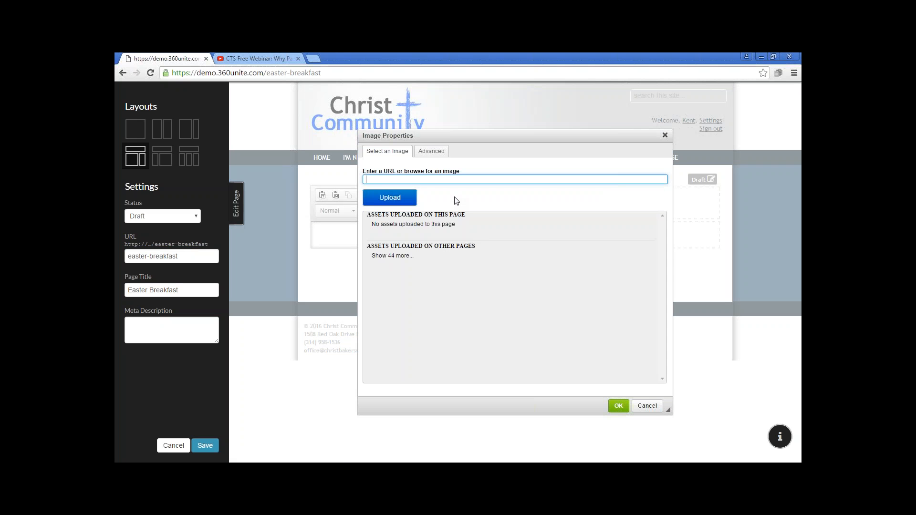
left_click_drag(498, 130, 549, 138)
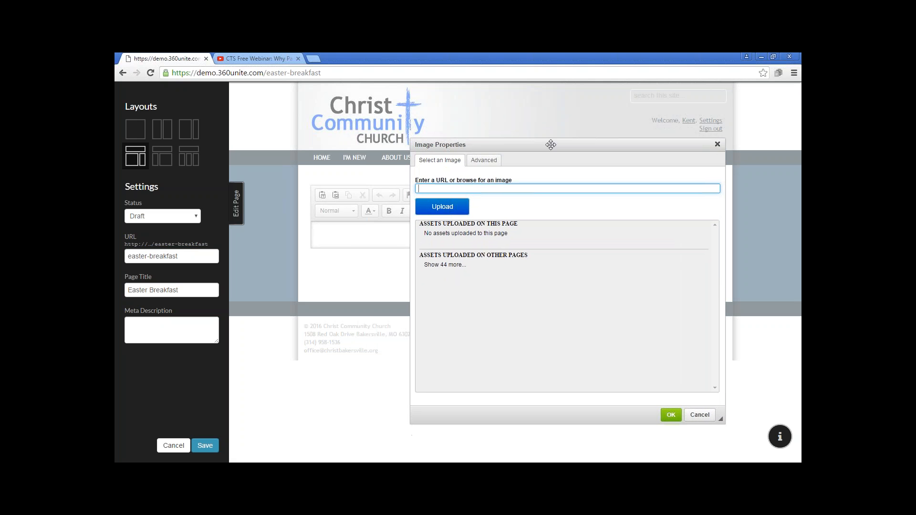
left_click(451, 210)
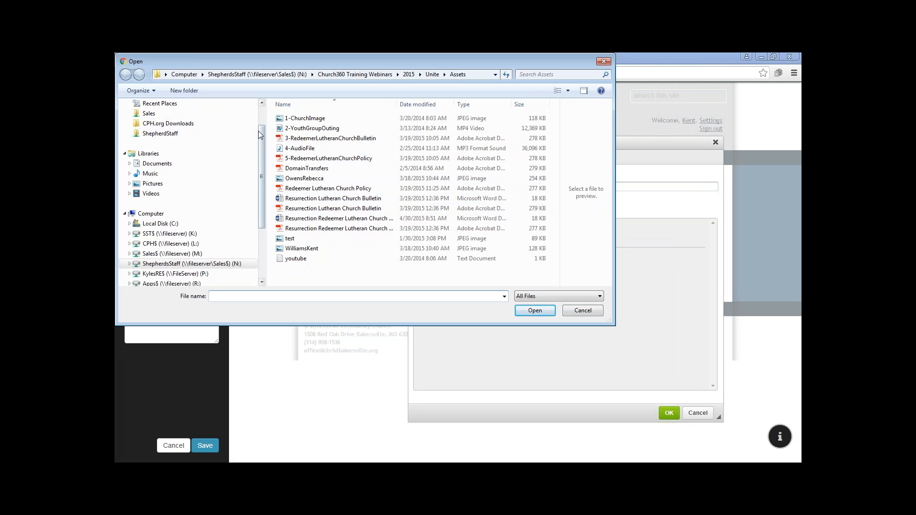
scroll(224, 119, "up", 2)
left_click(181, 118)
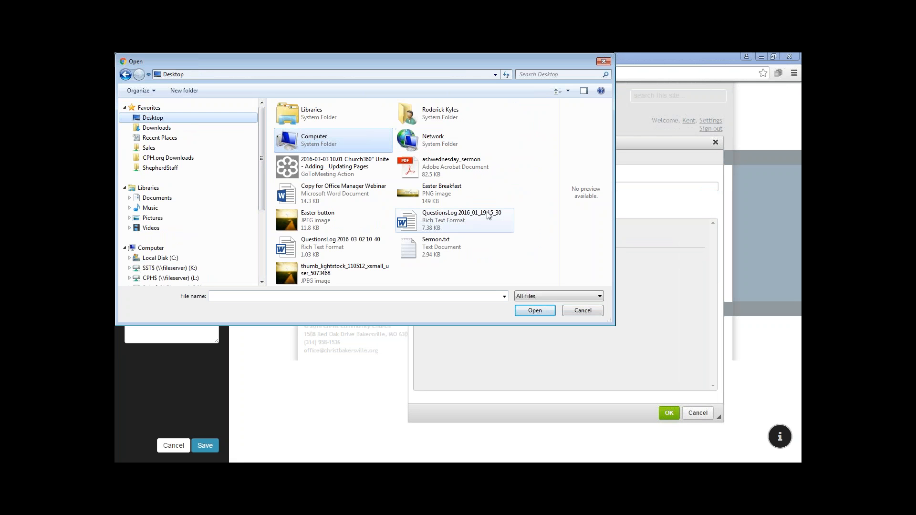
left_click(426, 201)
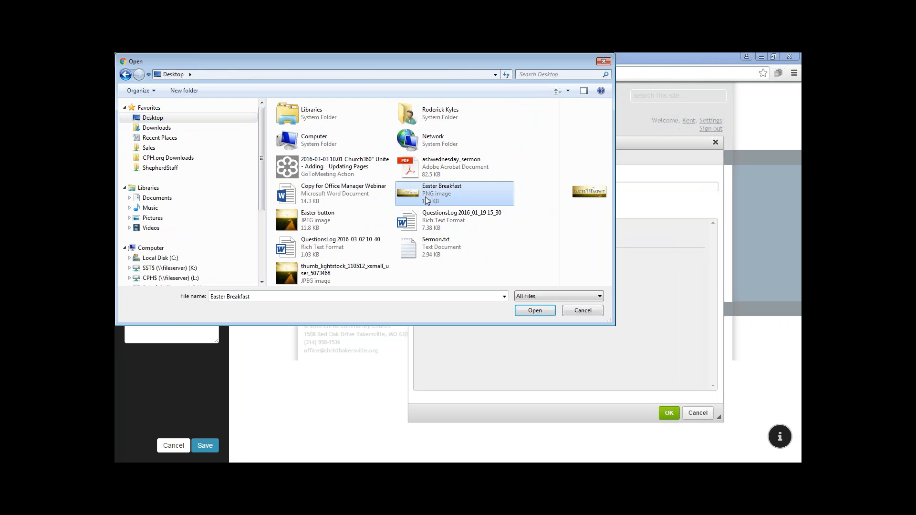
left_click(529, 310)
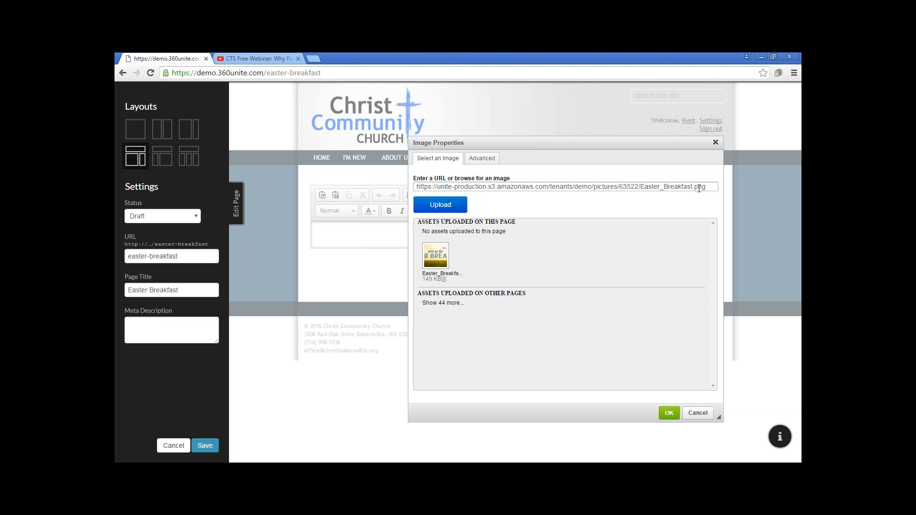
Try an image width of 500, set the width back to 600, and insert the Easter Breakfast image in the wide column
left_click(481, 159)
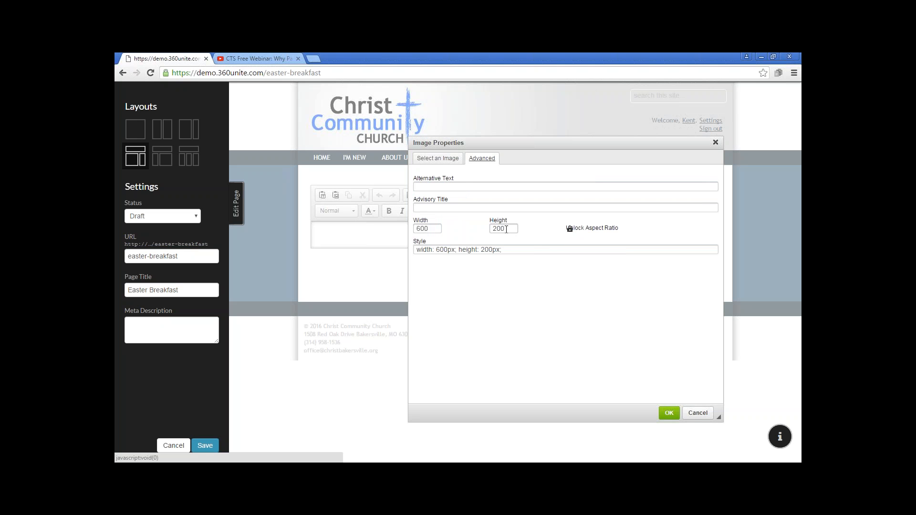
left_click_drag(436, 229, 411, 230)
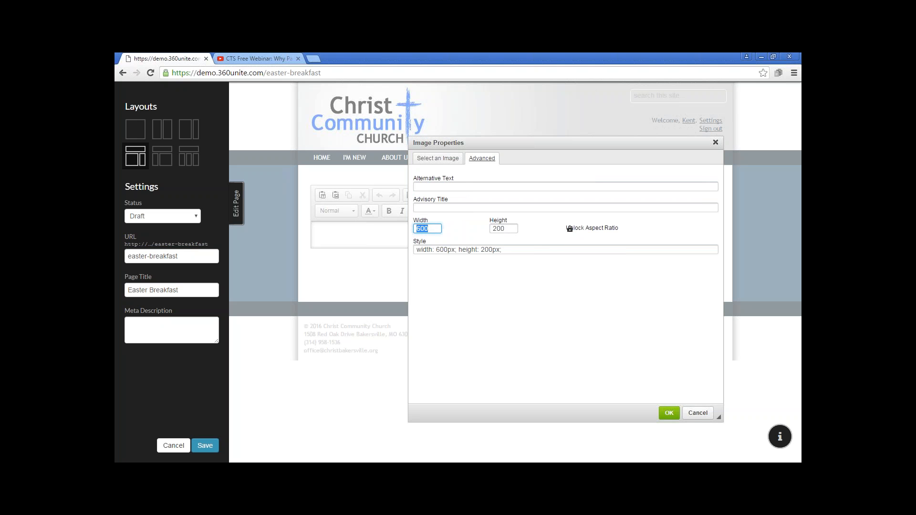
type("500")
left_click_drag(427, 228, 399, 227)
type("600")
left_click(668, 413)
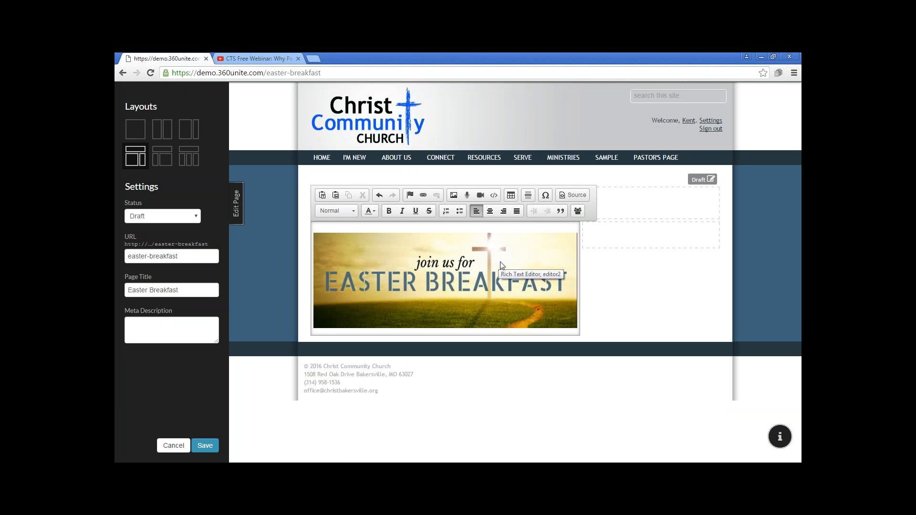
Switch to the Copy for Office Manager Webinar document in Word and copy the text from "Easter Breakfast!" through the "Asparagus and Corn Quiche" bullet
left_click(600, 231)
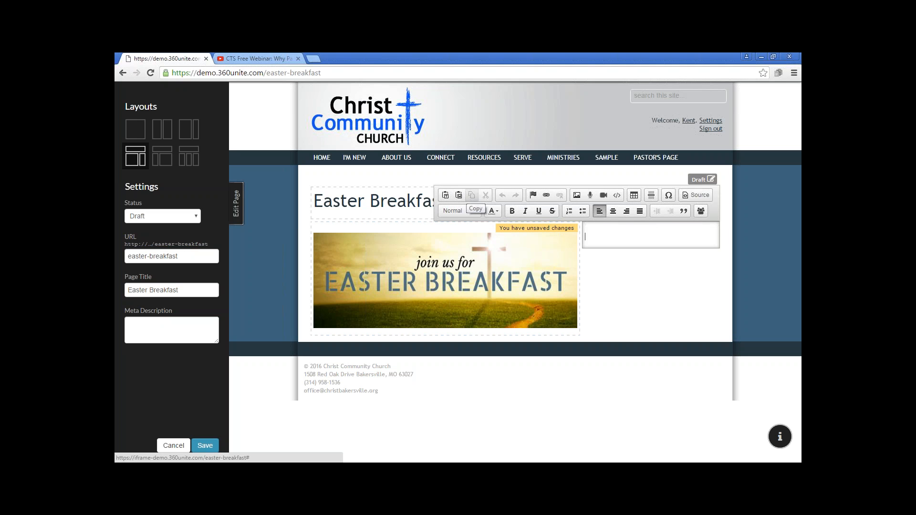
left_click(798, 76)
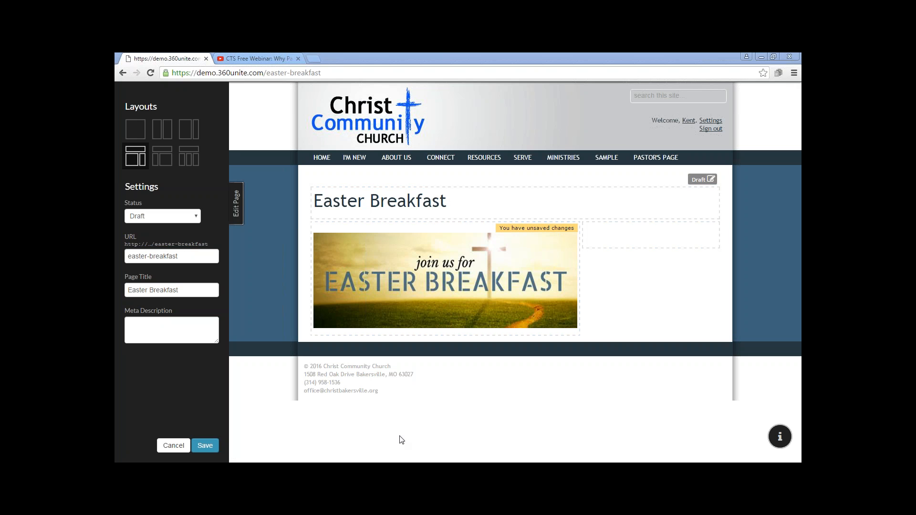
left_click(393, 470)
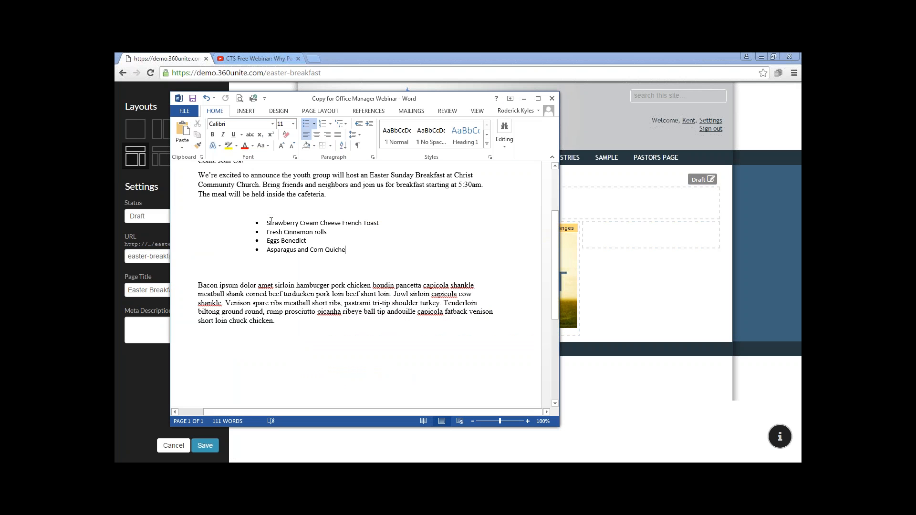
scroll(271, 215, "up", 2)
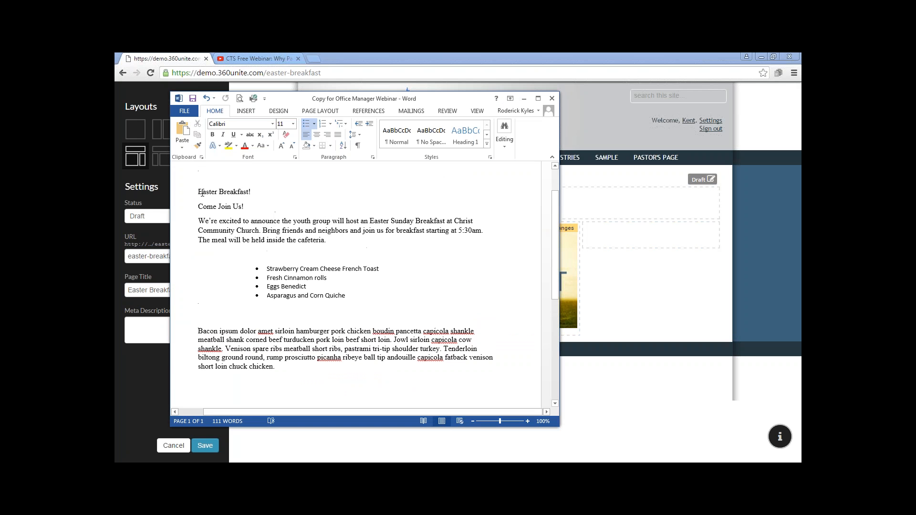
left_click_drag(198, 190, 346, 296)
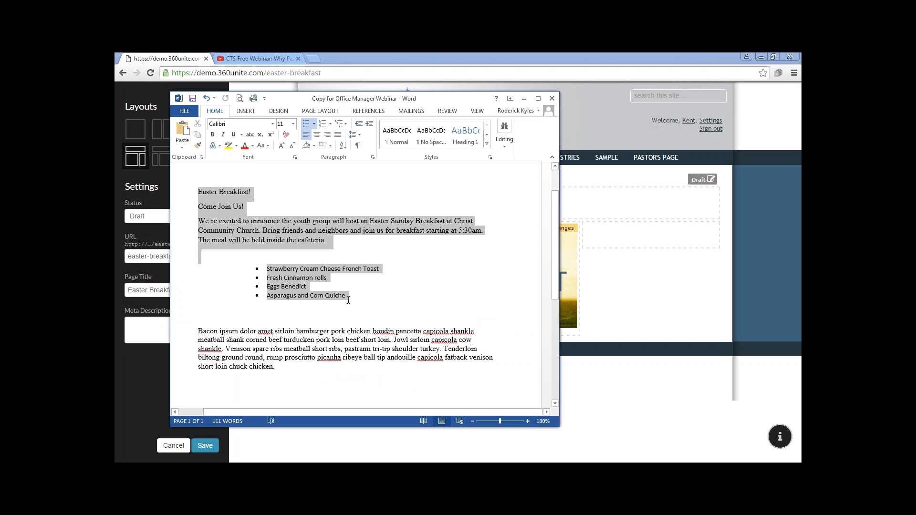
right_click(311, 248)
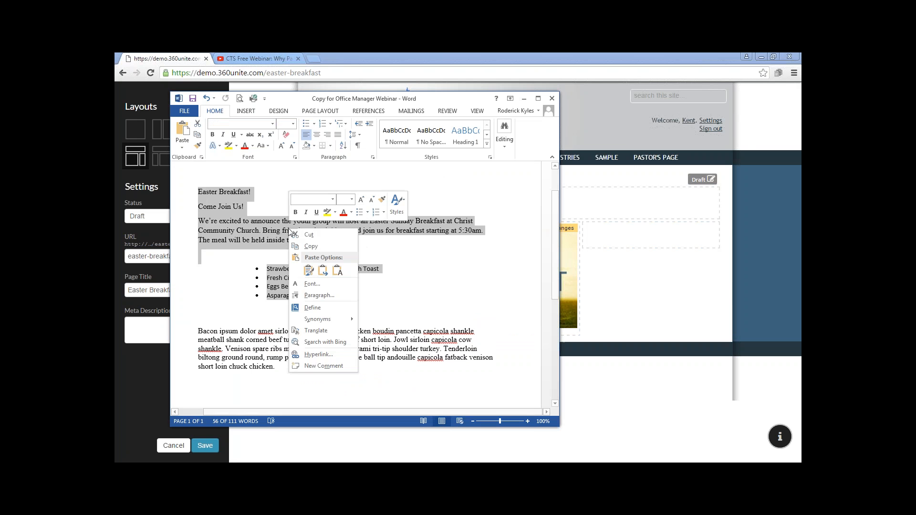
left_click(311, 247)
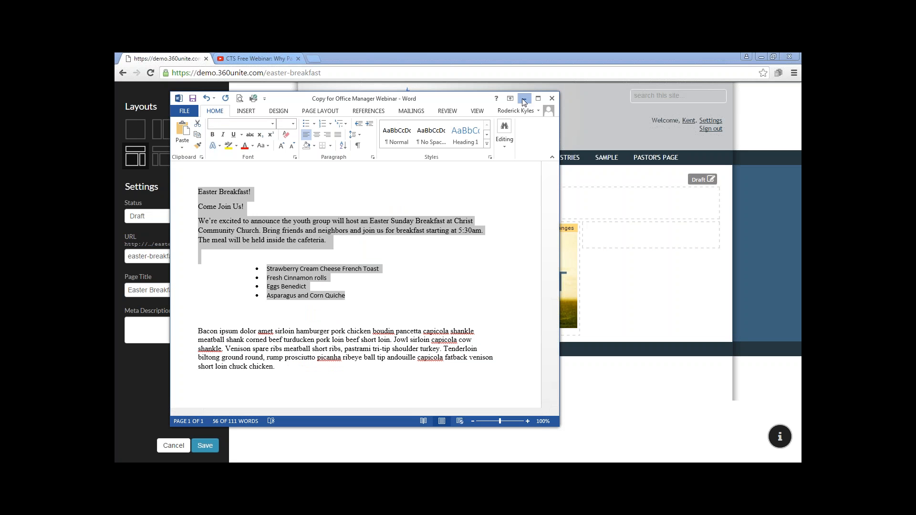
left_click(551, 98)
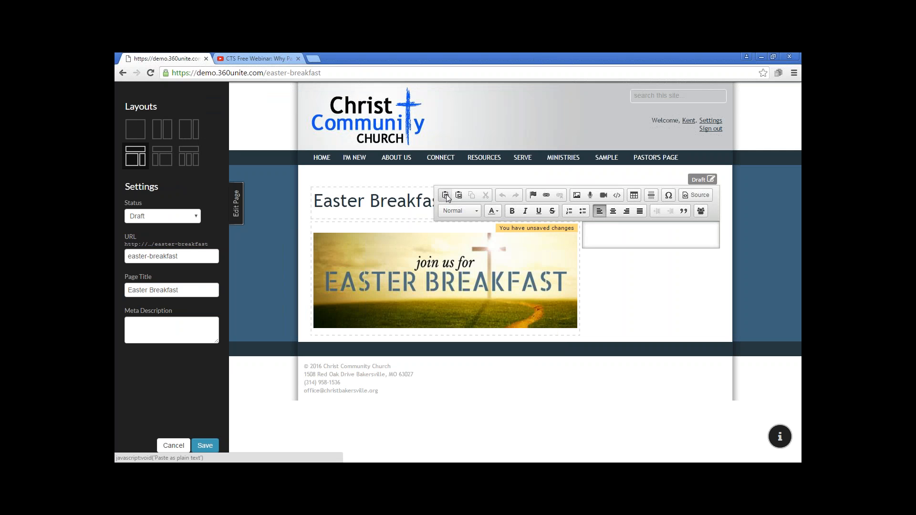
Insert the copied announcement and menu list into the page's narrow right column using Paste from Word
left_click(460, 197)
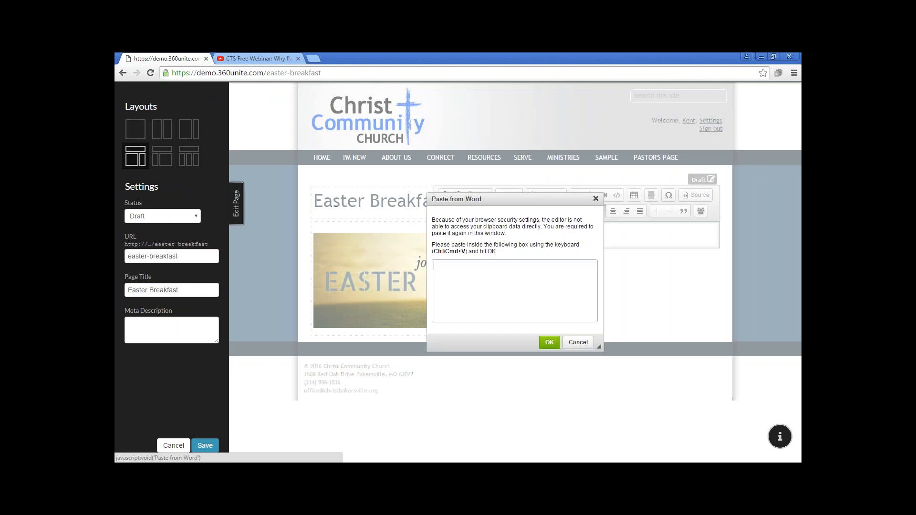
right_click(455, 268)
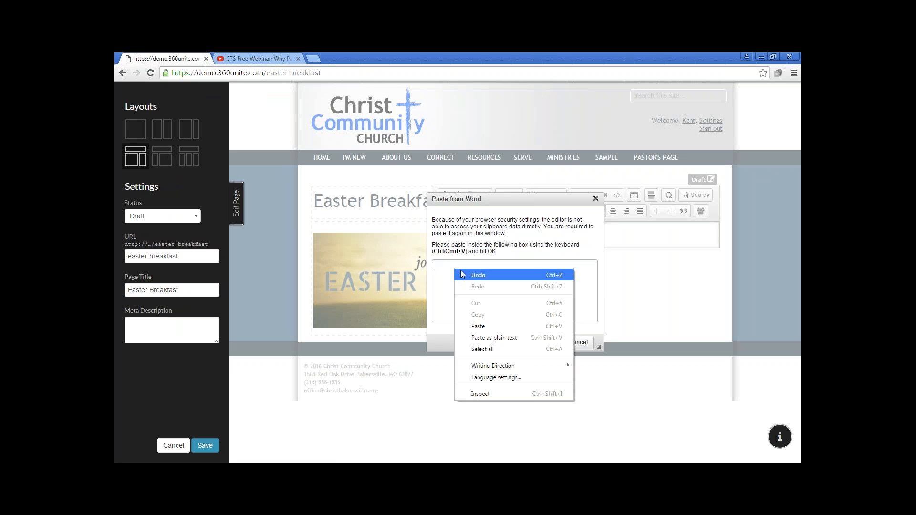
left_click(479, 326)
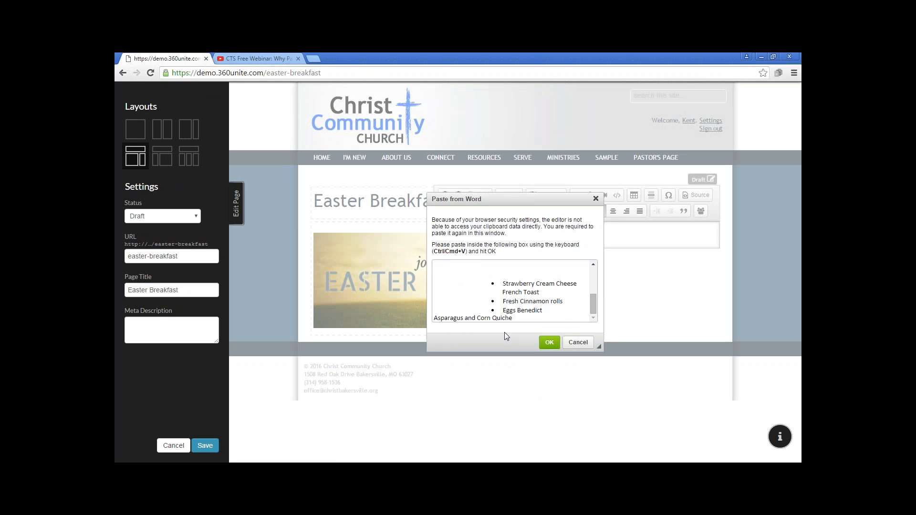
left_click(549, 342)
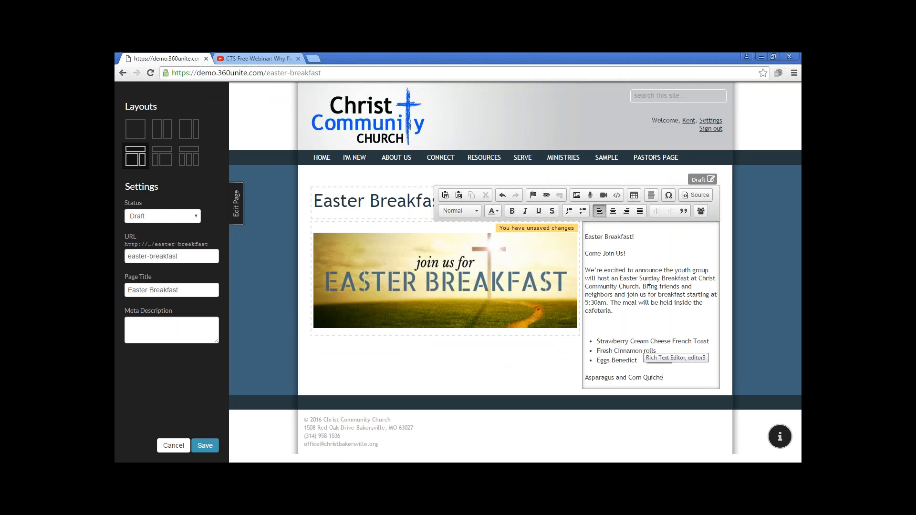
Make "Asparagus and Corn Quiche" the last bullet, remove the blank line above the list, and save the page
left_click(647, 361)
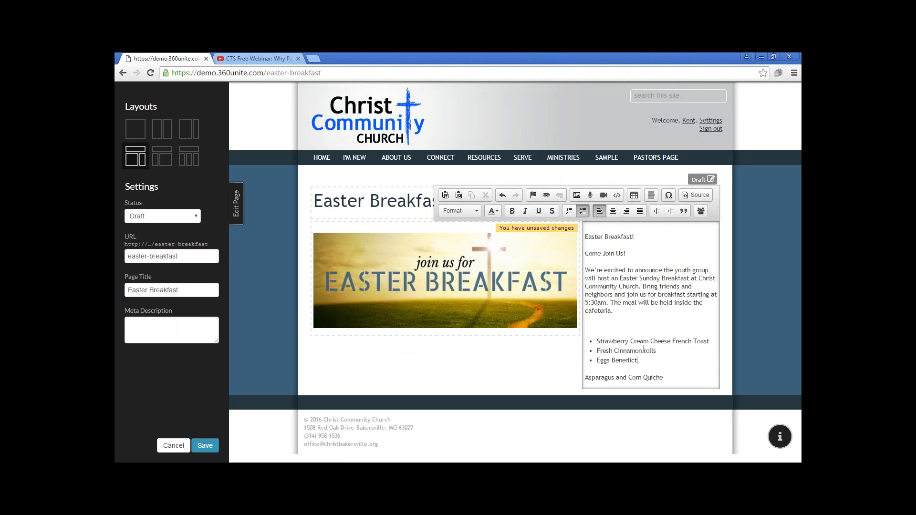
key("Delete")
key("Return")
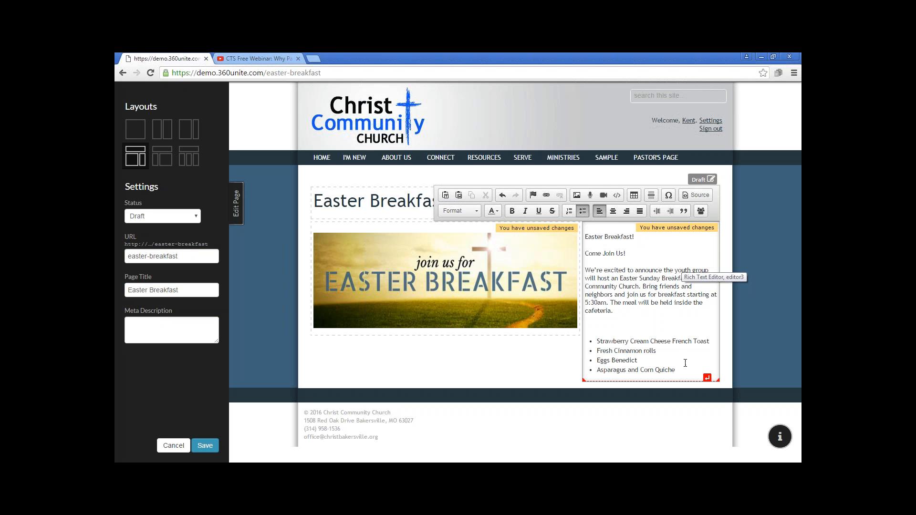
left_click(611, 324)
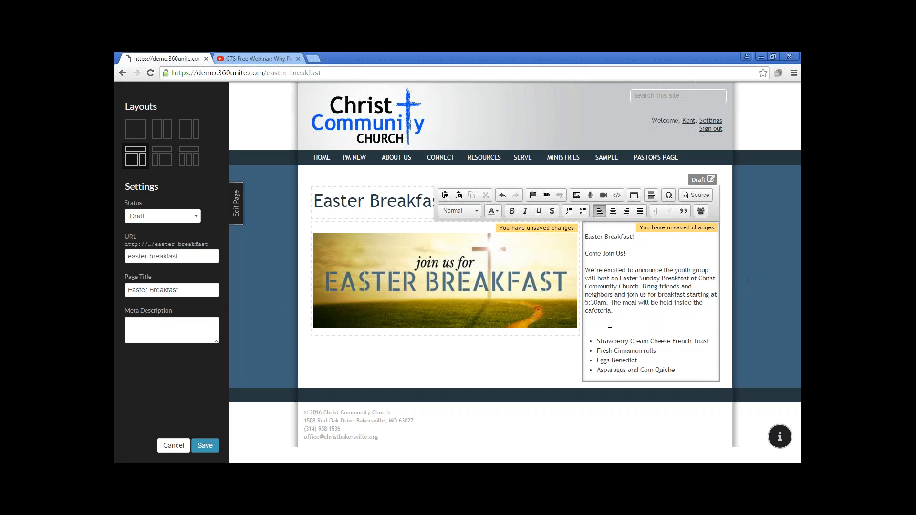
key("Delete")
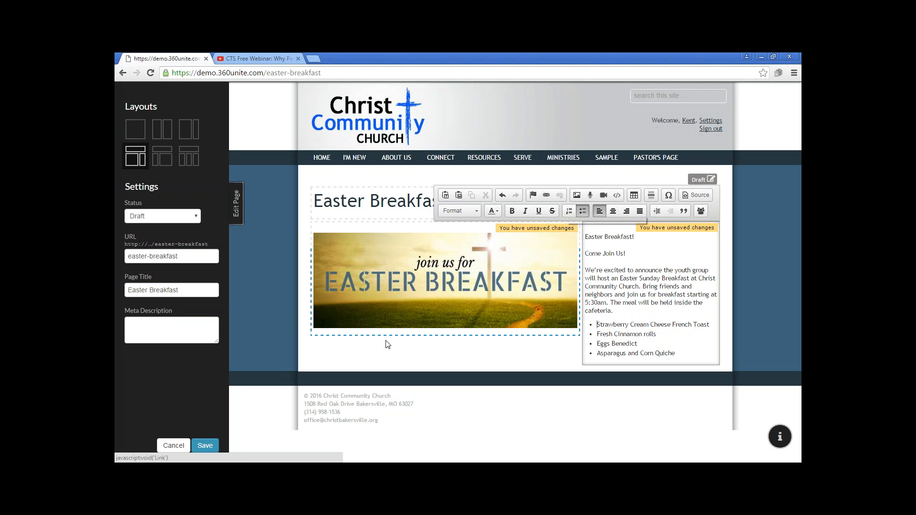
left_click(205, 446)
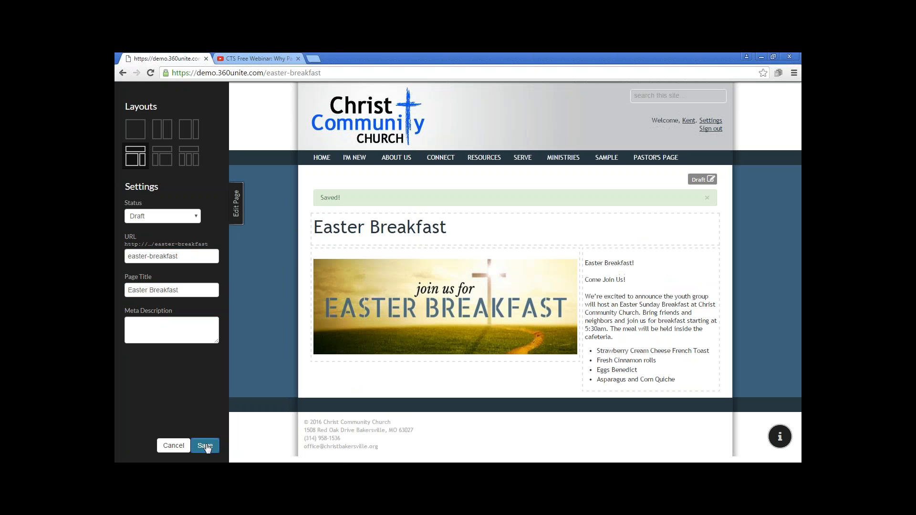
Add the text "Newsletter" as a new paragraph below the bulleted breakfast menu
left_click(682, 379)
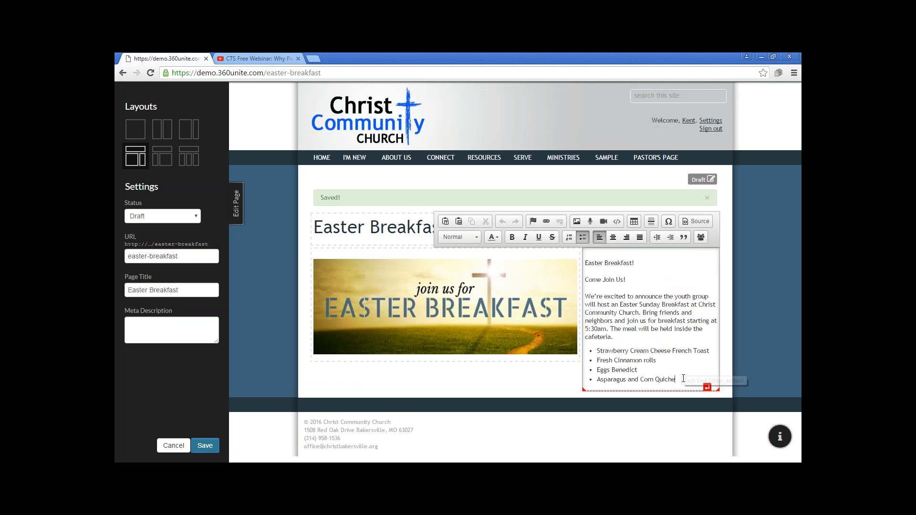
key("Return")
key("Return")
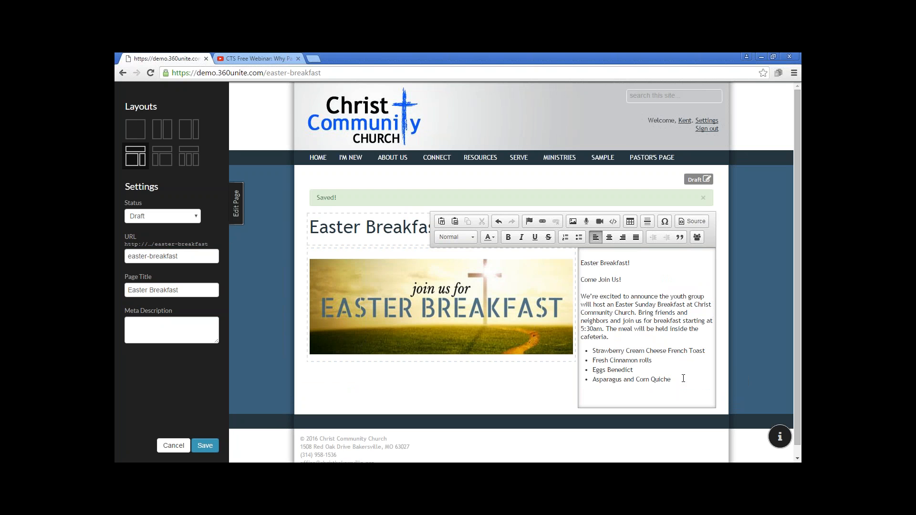
type("Newsletter")
Link the word "Newsletter" to a file that users can download, uploading the ashwednesday_sermon PDF from the Desktop as its target
double_click(582, 398)
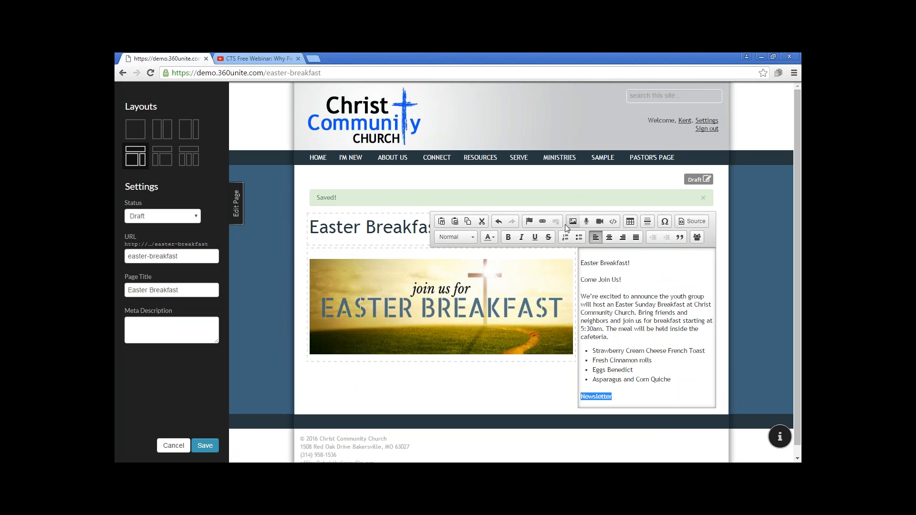
left_click(542, 223)
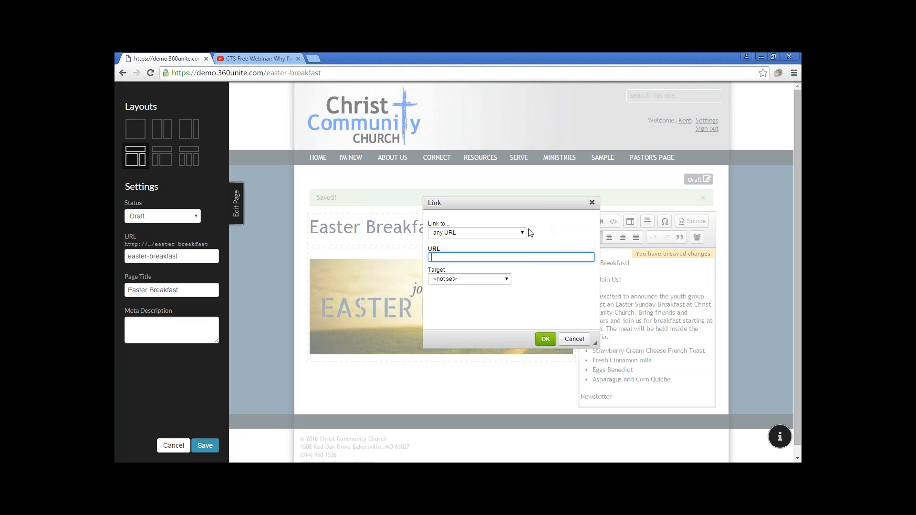
left_click(522, 233)
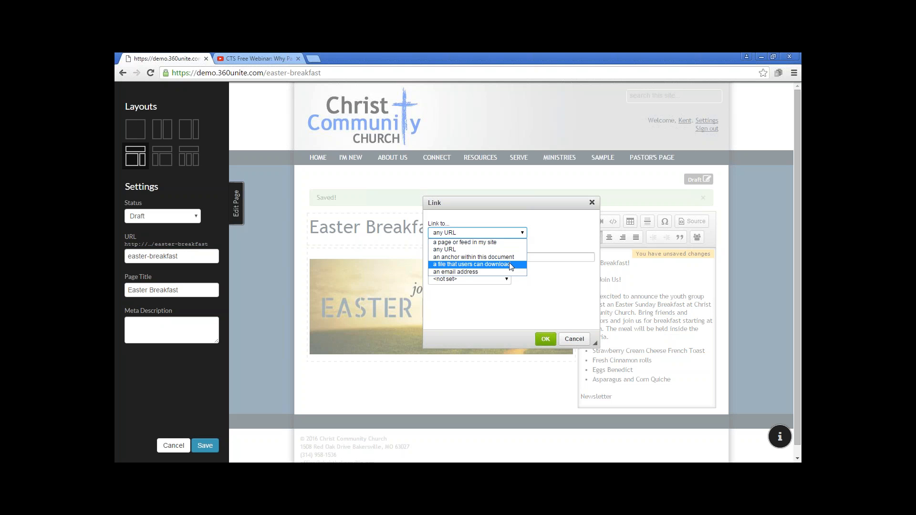
left_click(511, 265)
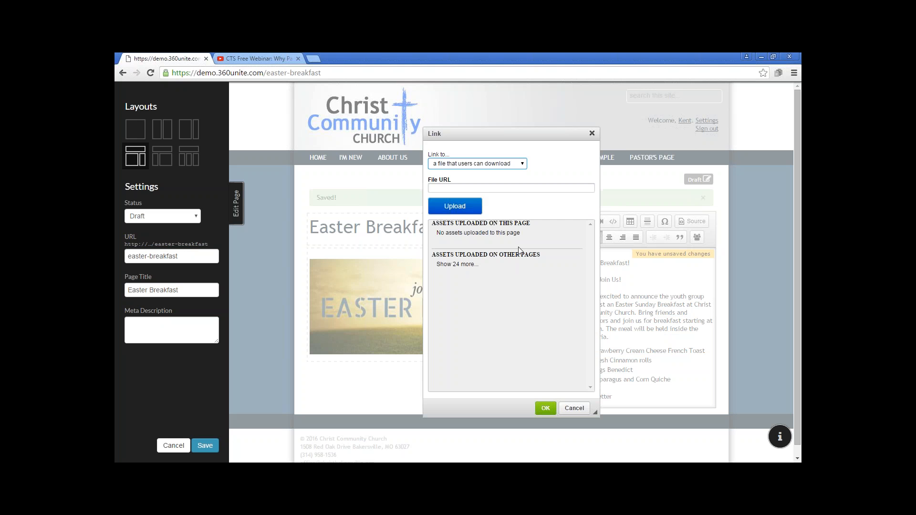
left_click(455, 207)
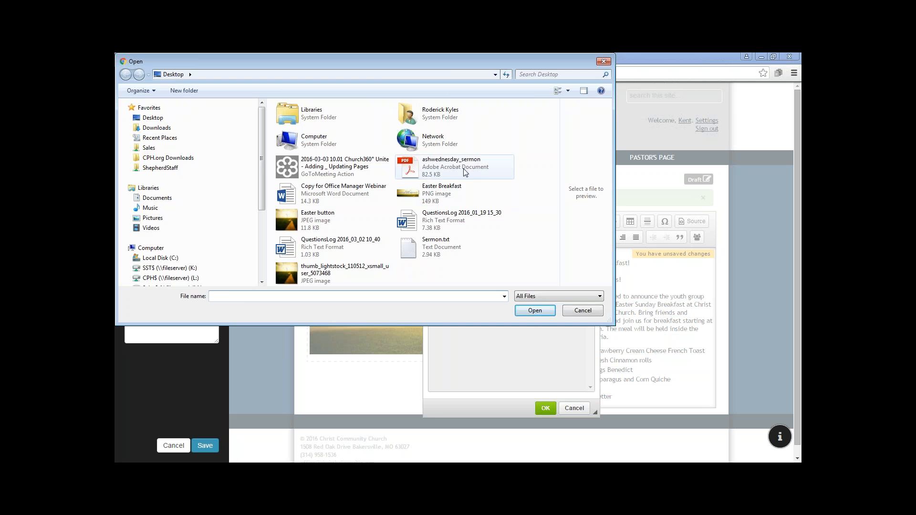
left_click(432, 174)
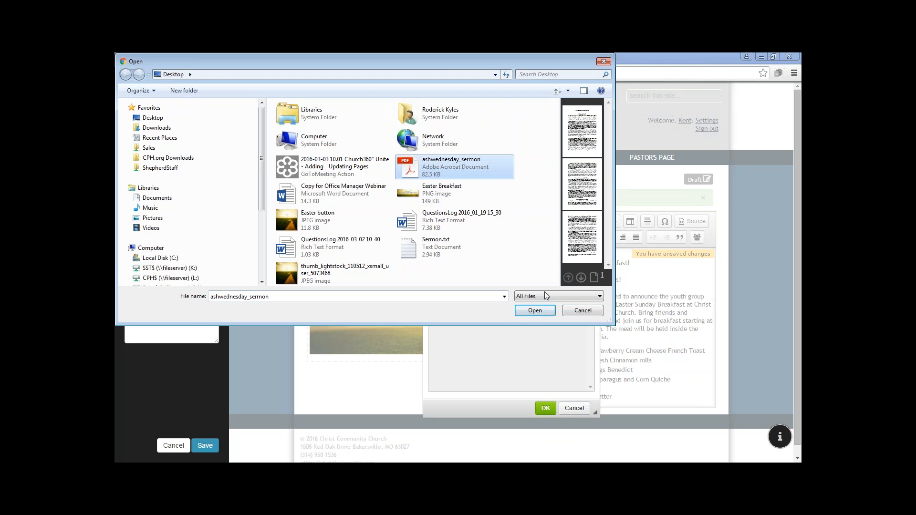
left_click(535, 310)
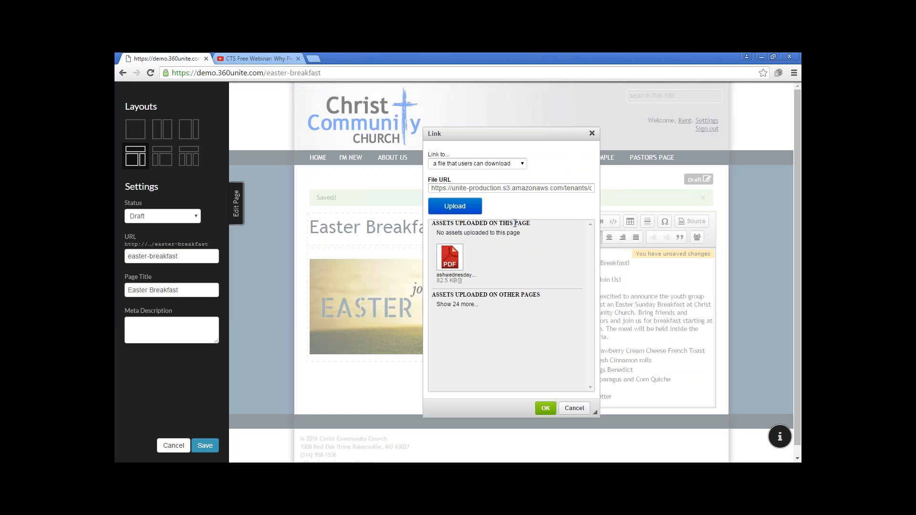
left_click(472, 305)
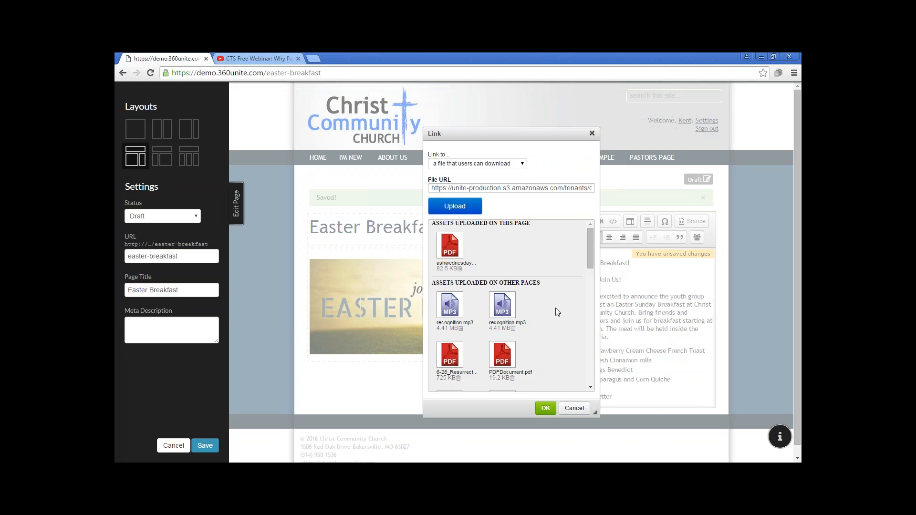
left_click(456, 247)
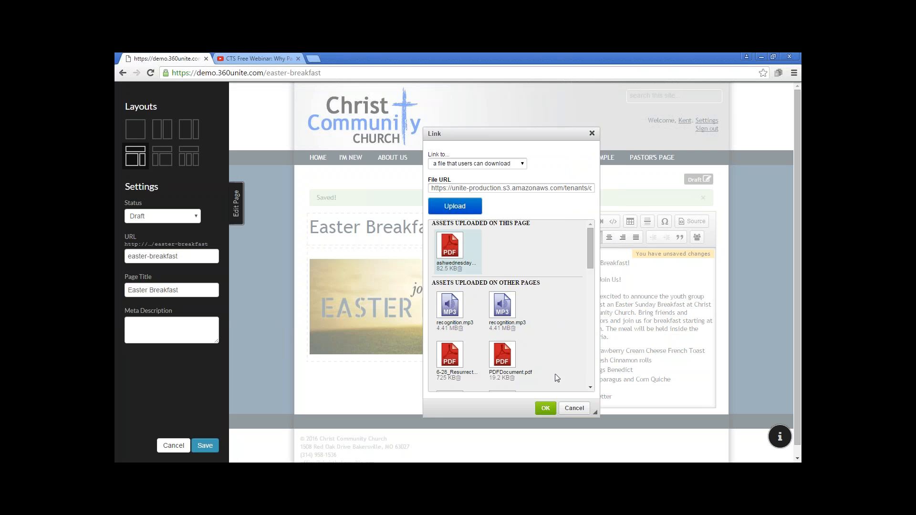
left_click(546, 408)
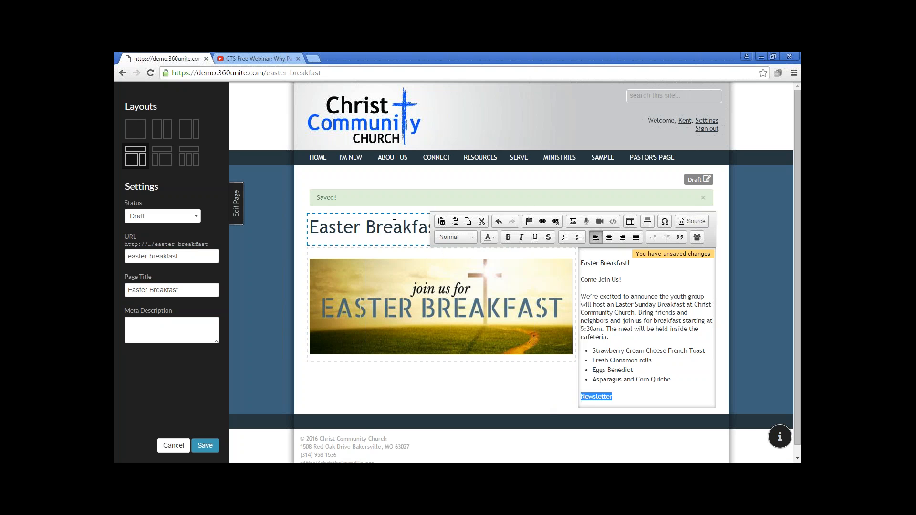
Save the Easter Breakfast page with its newsletter link and close the page editing panel
left_click(700, 197)
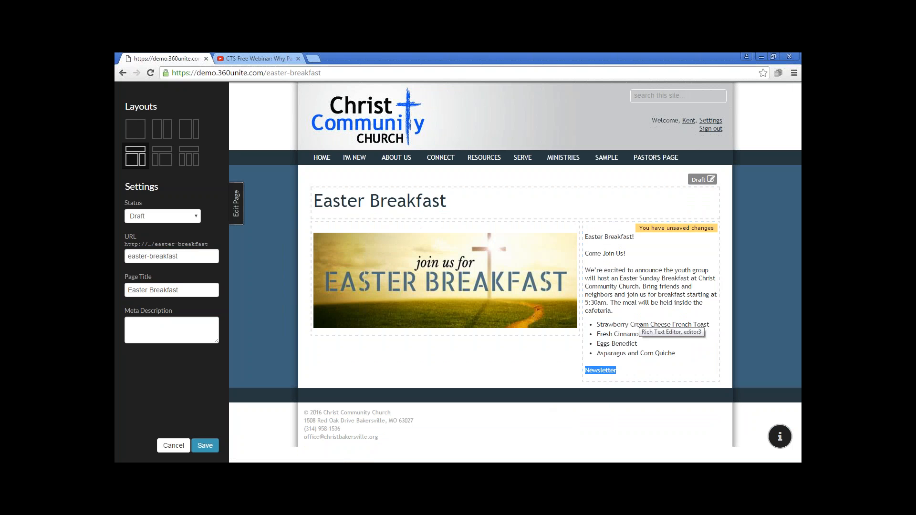
left_click(205, 446)
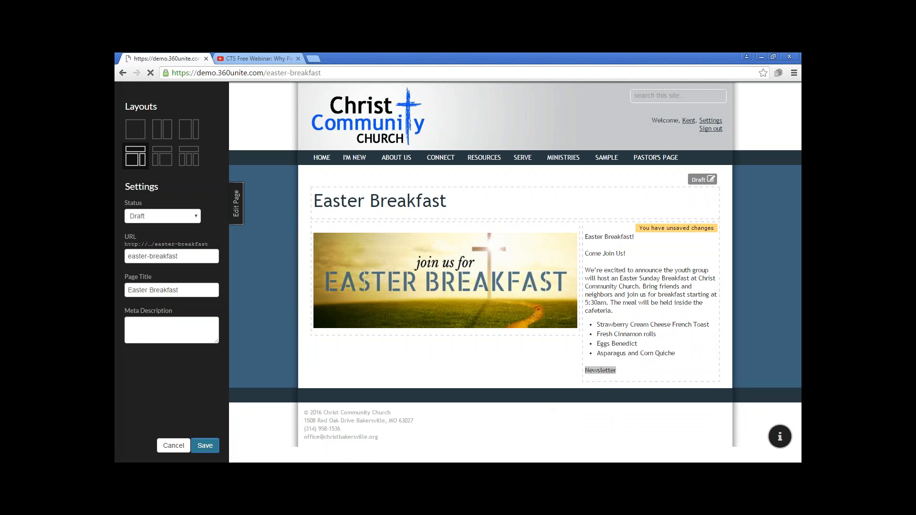
left_click(241, 209)
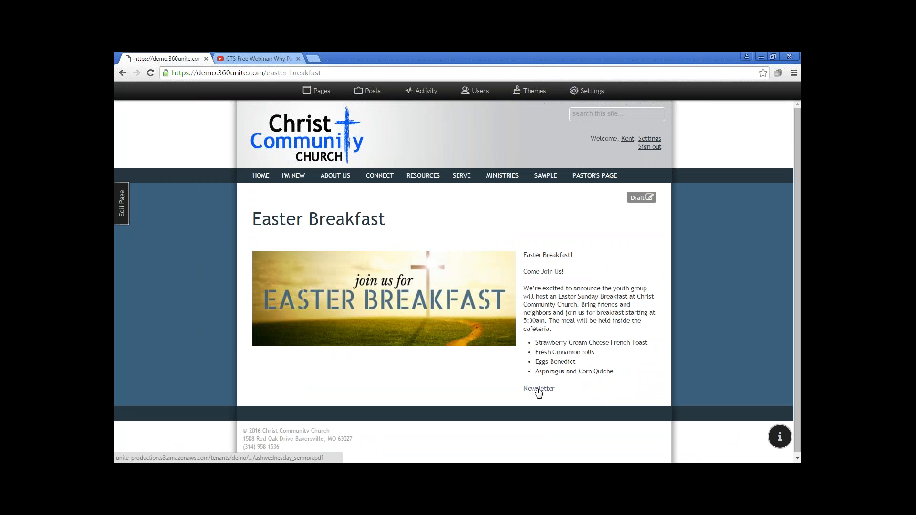
Test the Newsletter link, reopen the page for editing and start a media embed on a new line below the Easter Breakfast image
left_click(539, 389)
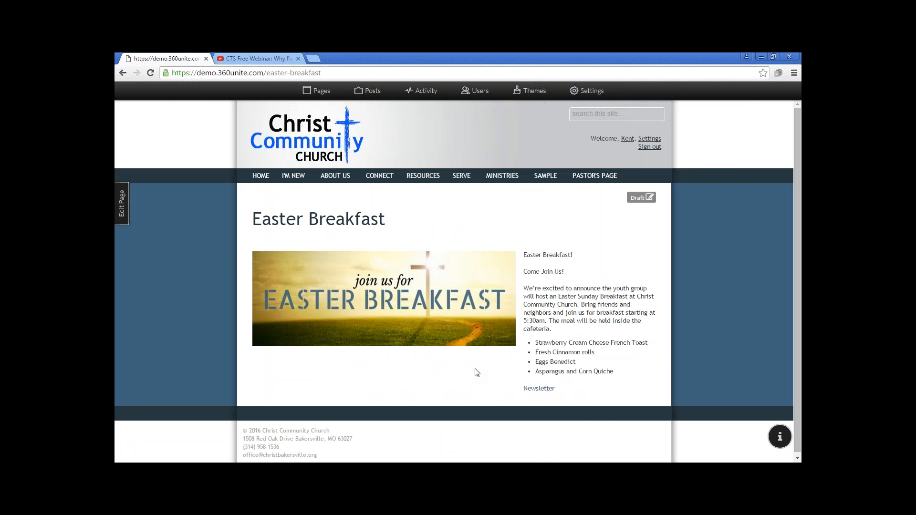
left_click(122, 206)
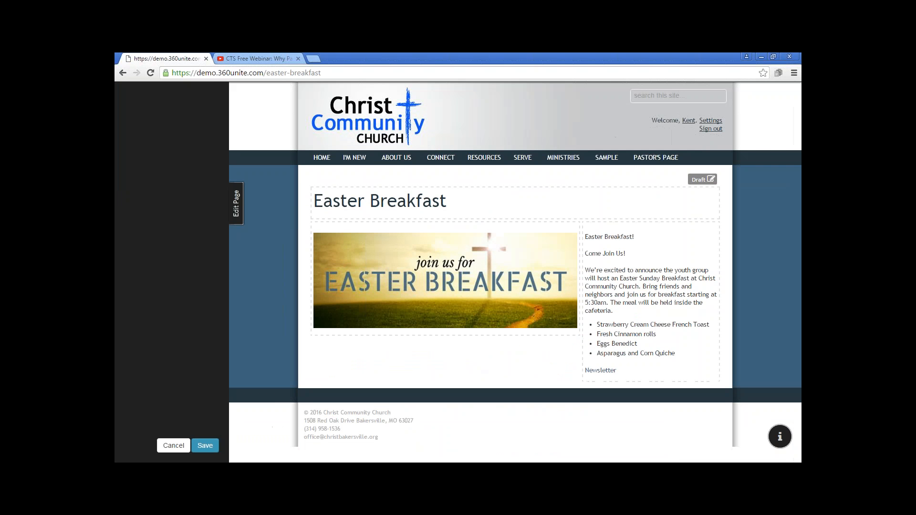
left_click(641, 373)
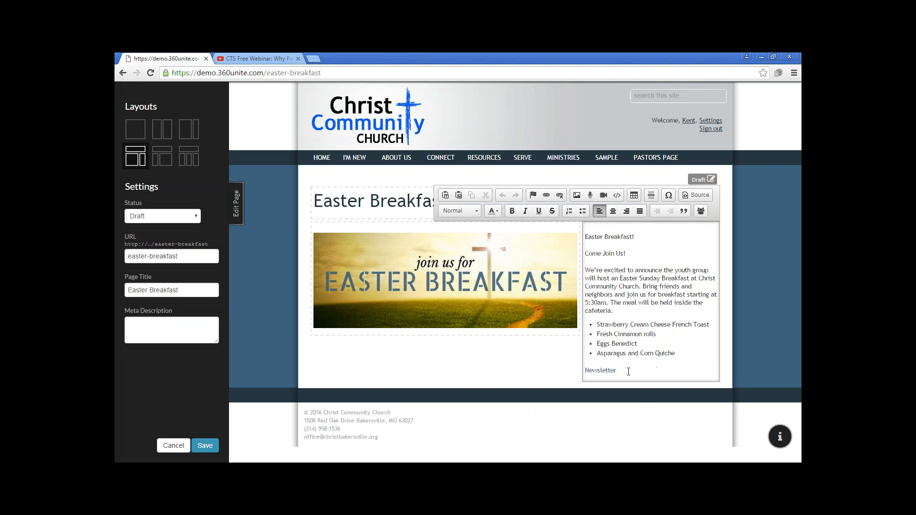
left_click(578, 331)
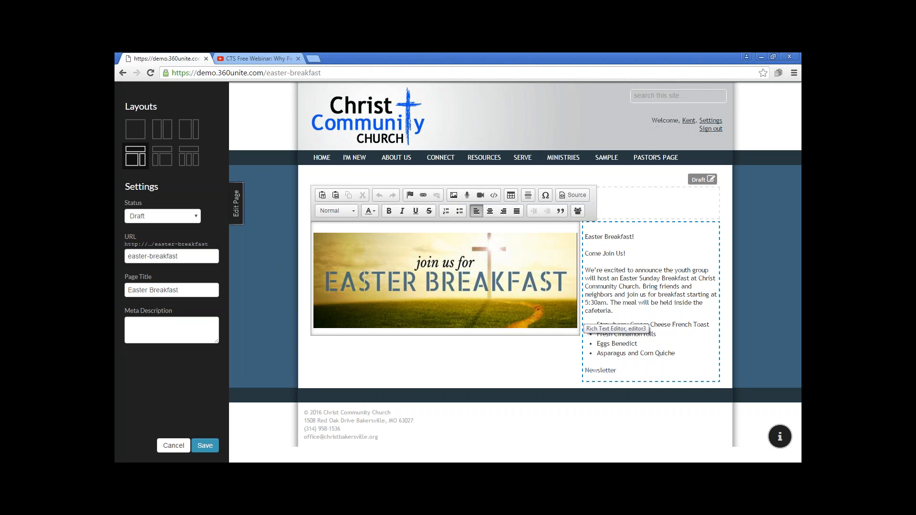
key("Return")
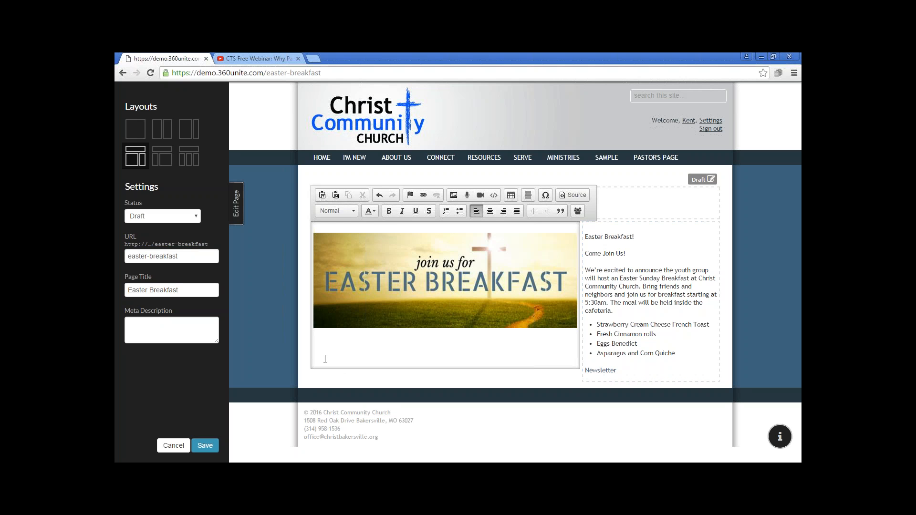
left_click(493, 195)
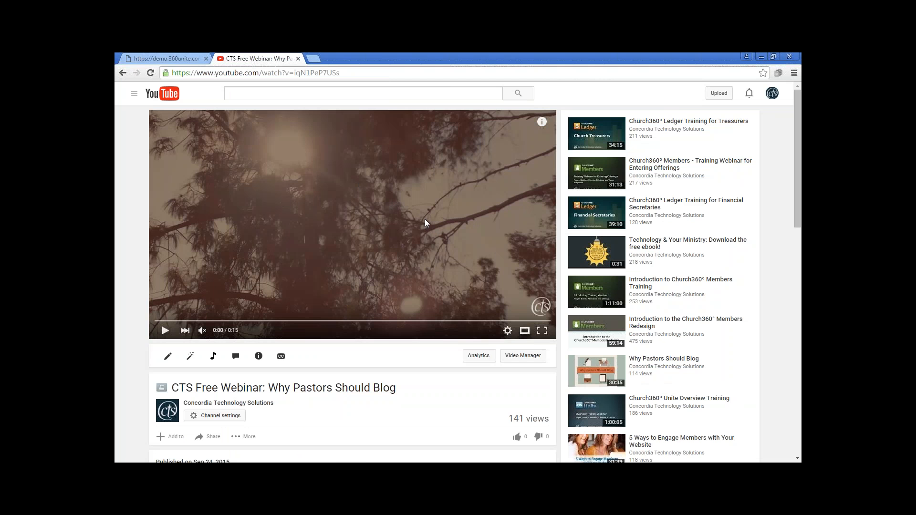
Switch to the YouTube page and copy the embed code of the "CTS Free Webinar: Why Pastors Should Blog" video
scroll(404, 265, "down", 1)
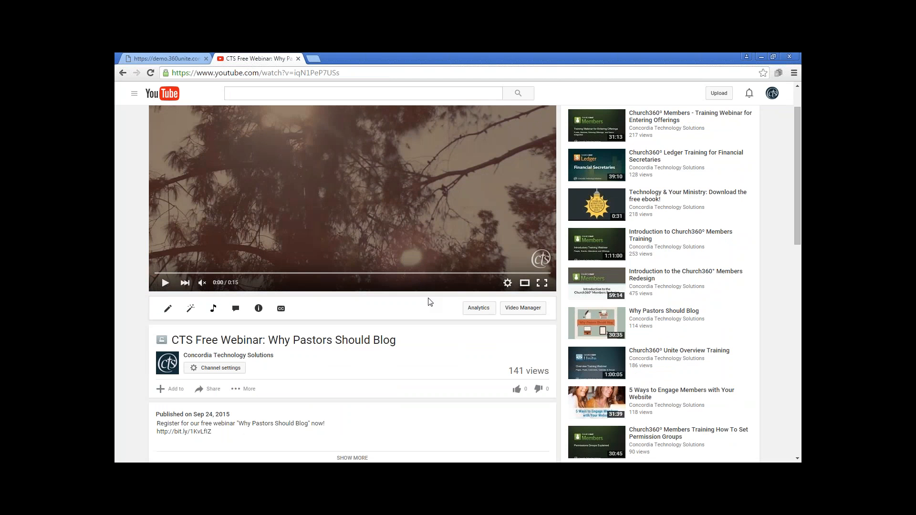
left_click(213, 389)
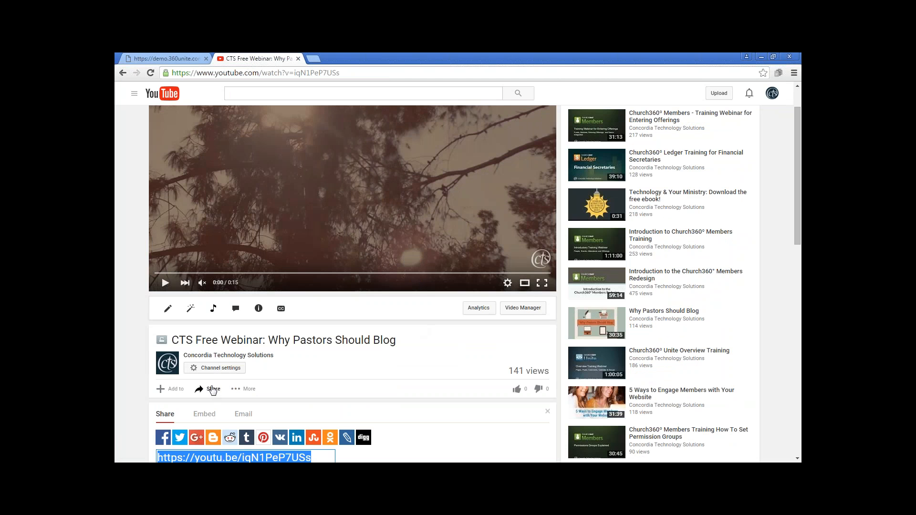
scroll(429, 392, "down", 1)
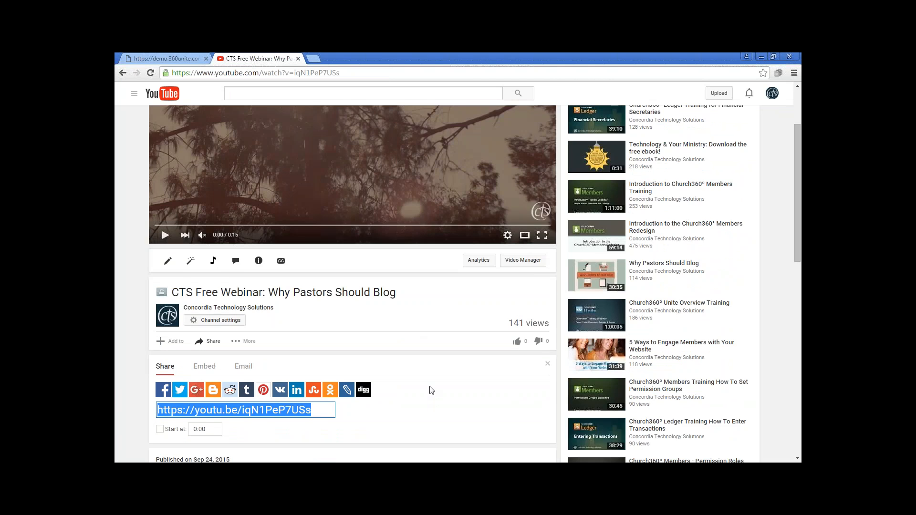
scroll(432, 391, "down", 1)
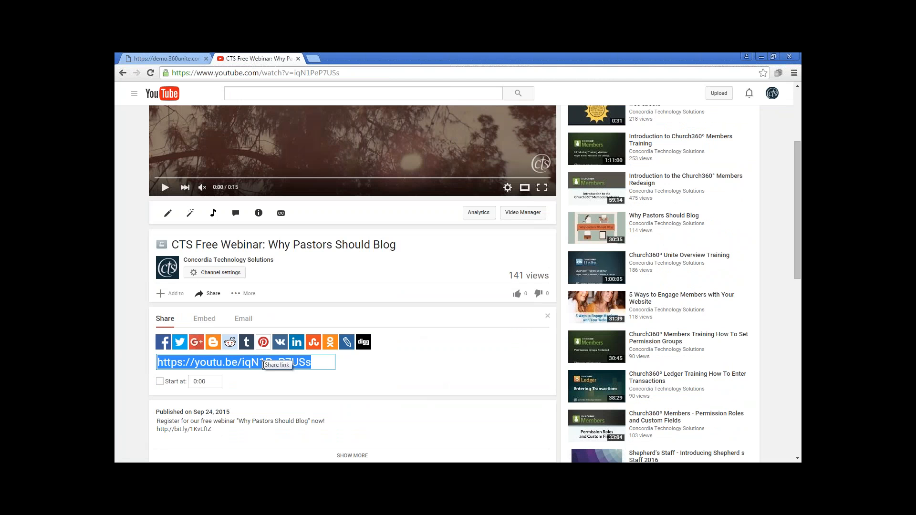
left_click(204, 317)
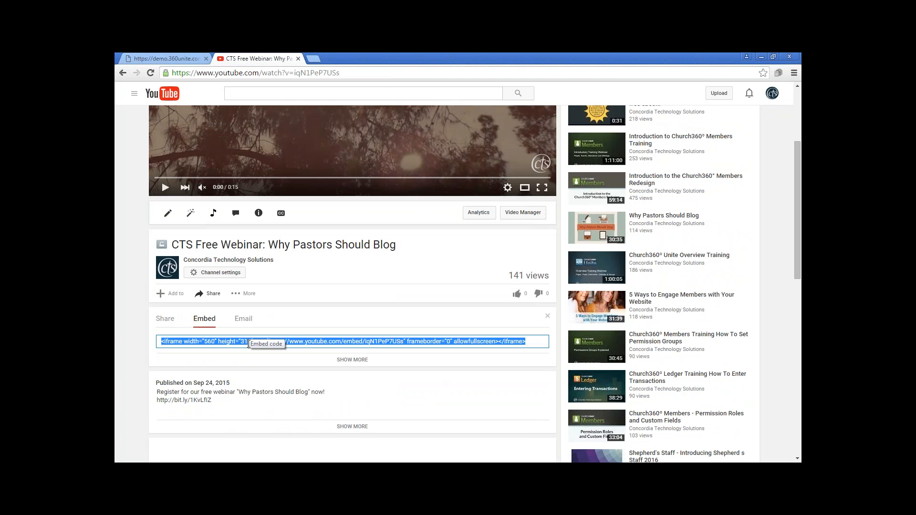
right_click(212, 343)
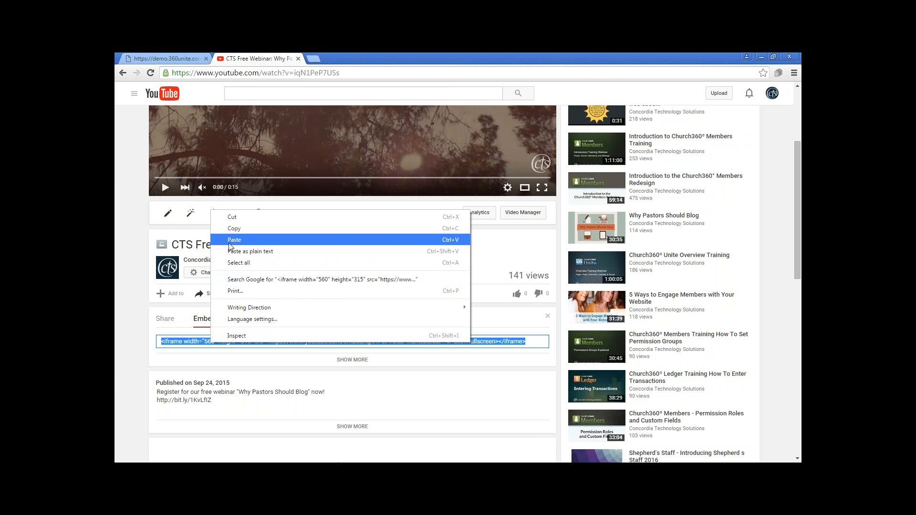
left_click(234, 229)
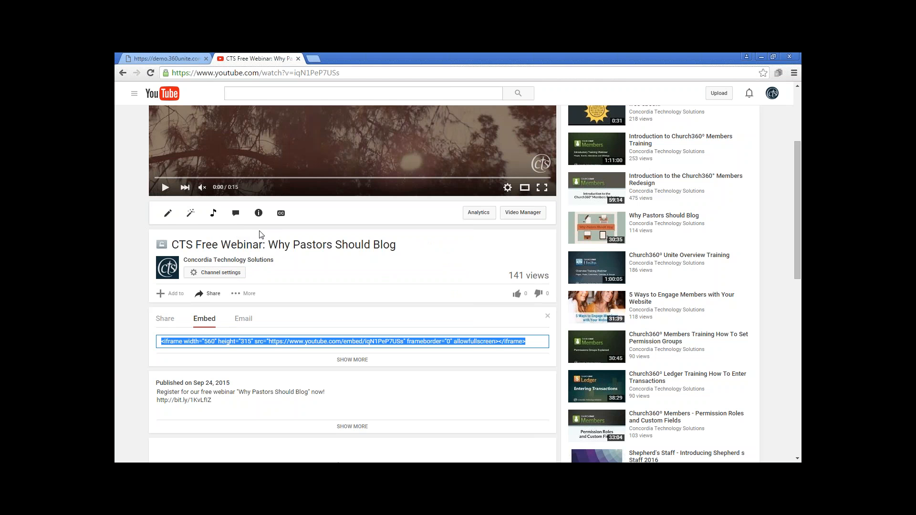
Return to the church website and embed the video below the Easter Breakfast image using the copied embed code
left_click(153, 59)
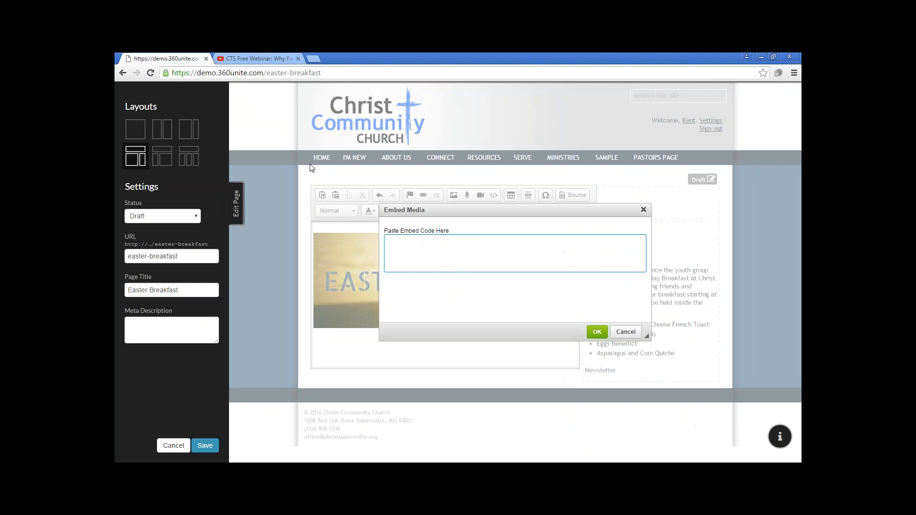
right_click(390, 239)
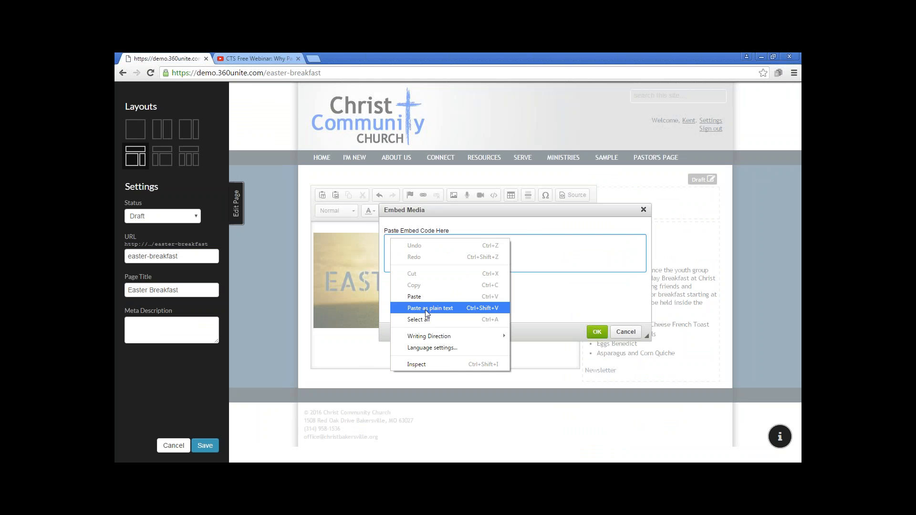
left_click(422, 296)
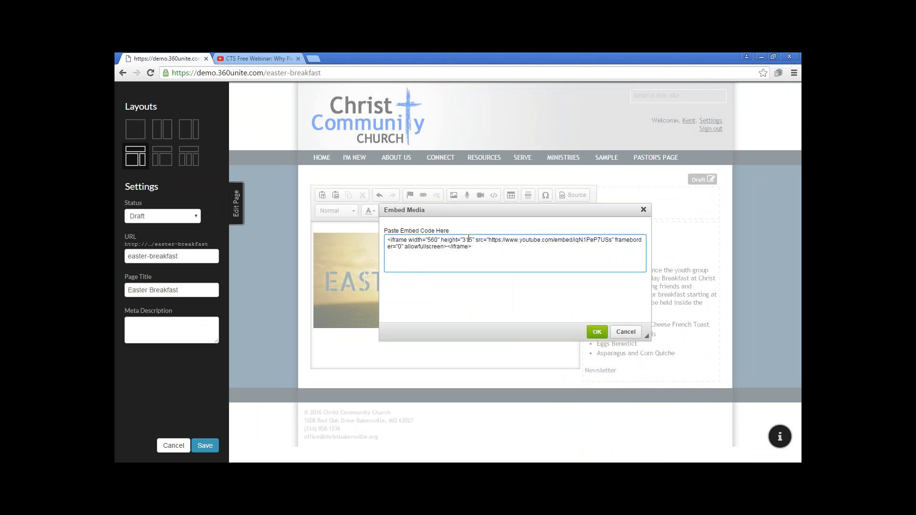
left_click(596, 332)
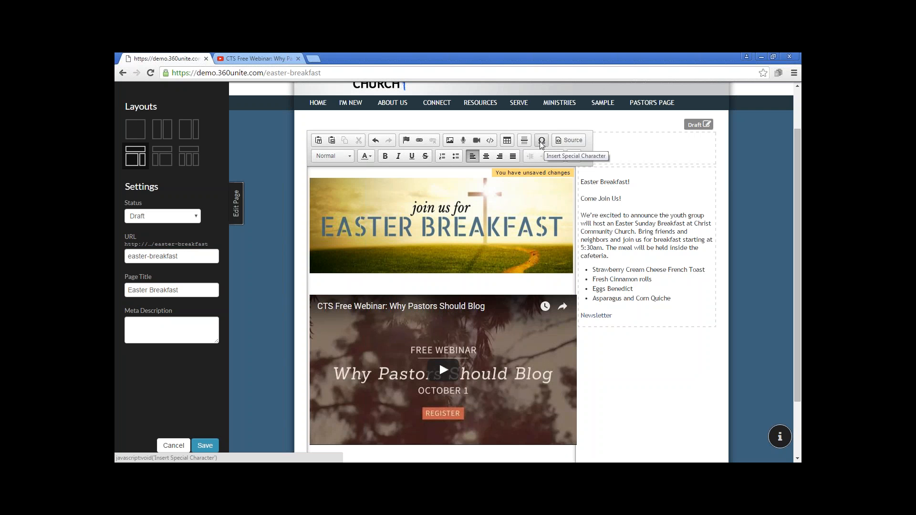
View the HTML source of the image column without editing it, and save the page, closing the page editing panel
left_click(572, 140)
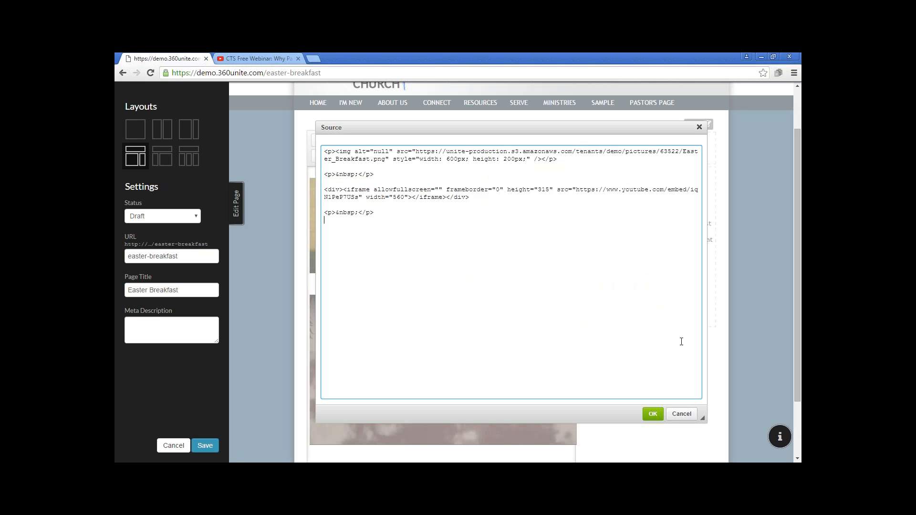
left_click(683, 414)
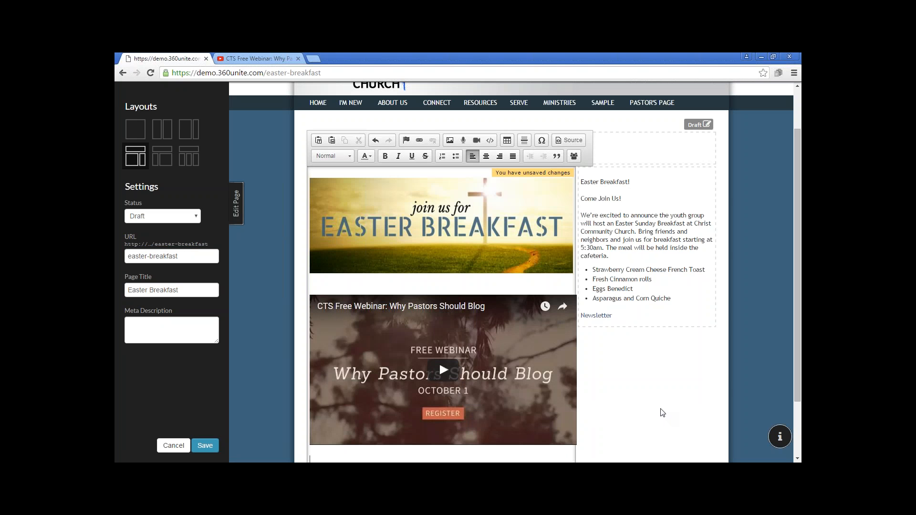
left_click(207, 447)
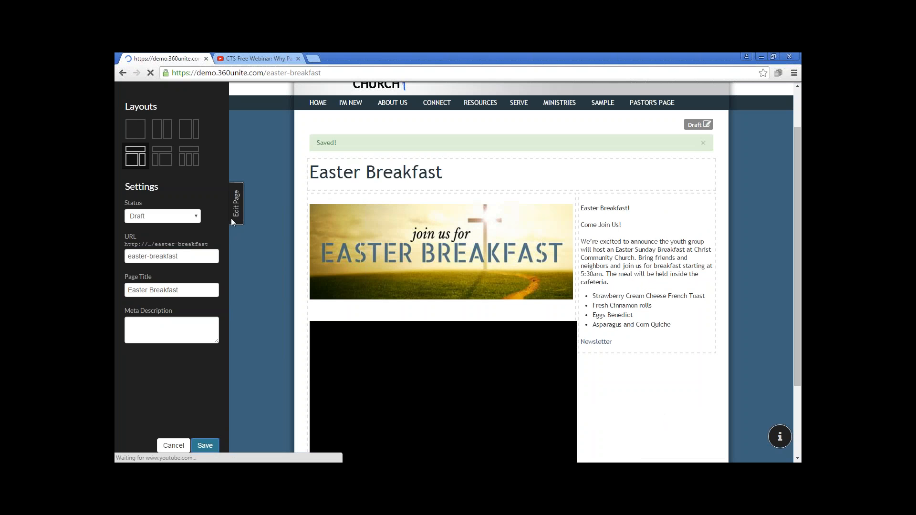
left_click(237, 205)
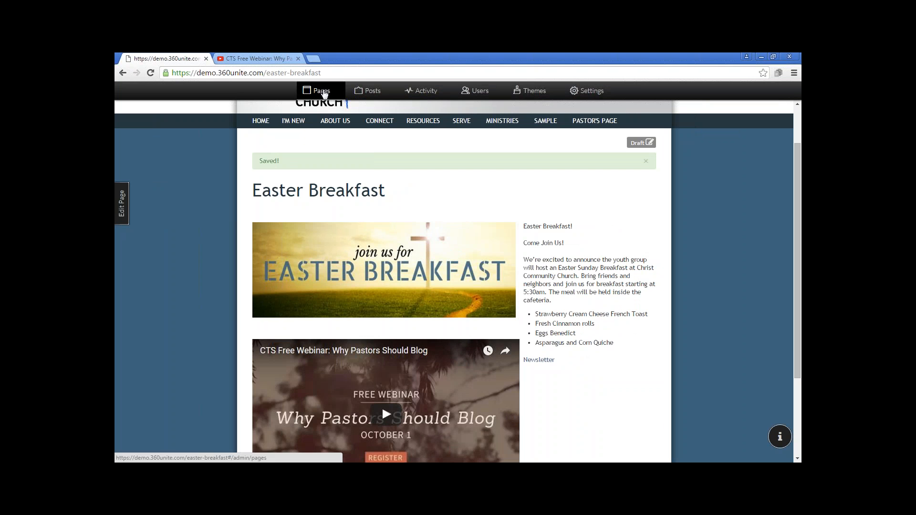
Open the Sermons page listed under Pastor's Page in the site's active menu items
left_click(322, 91)
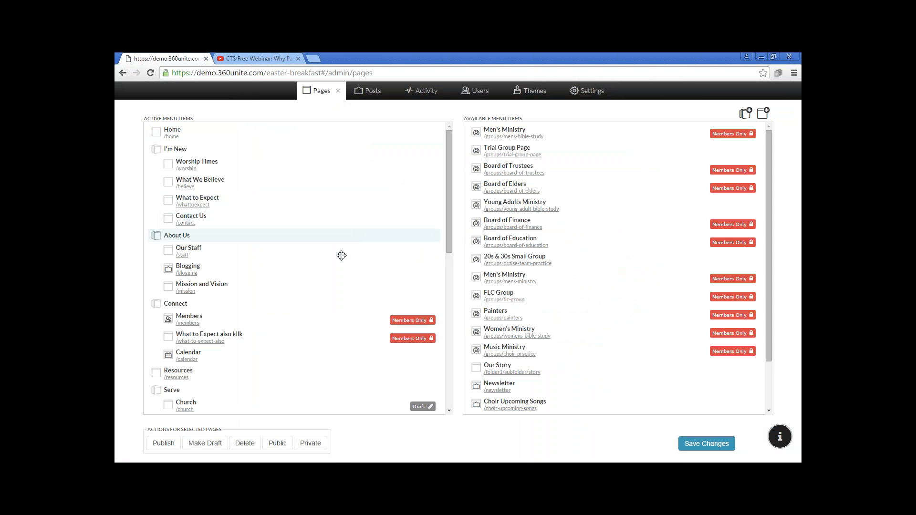
scroll(280, 273, "down", 5)
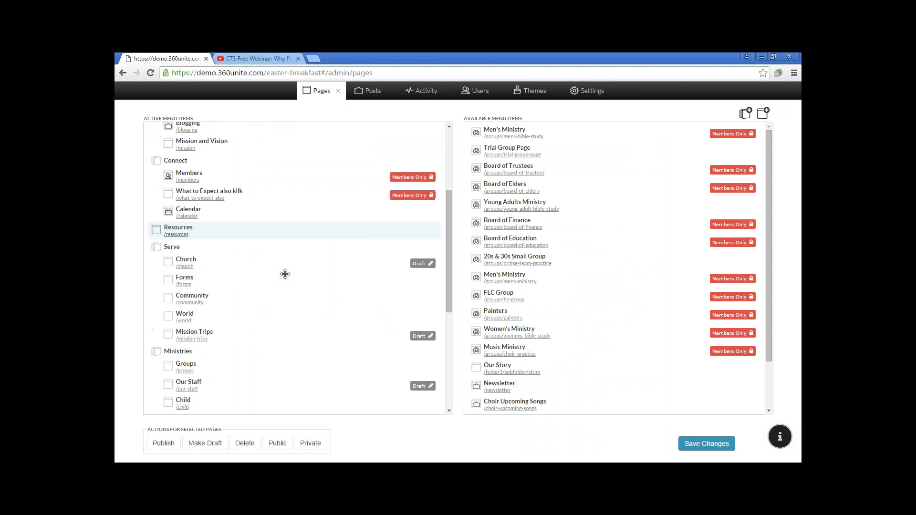
scroll(285, 273, "down", 3)
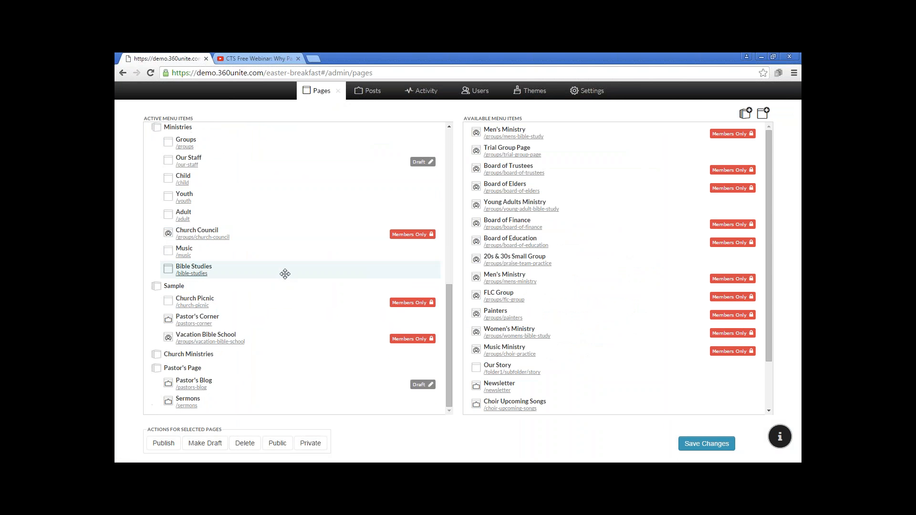
left_click(187, 406)
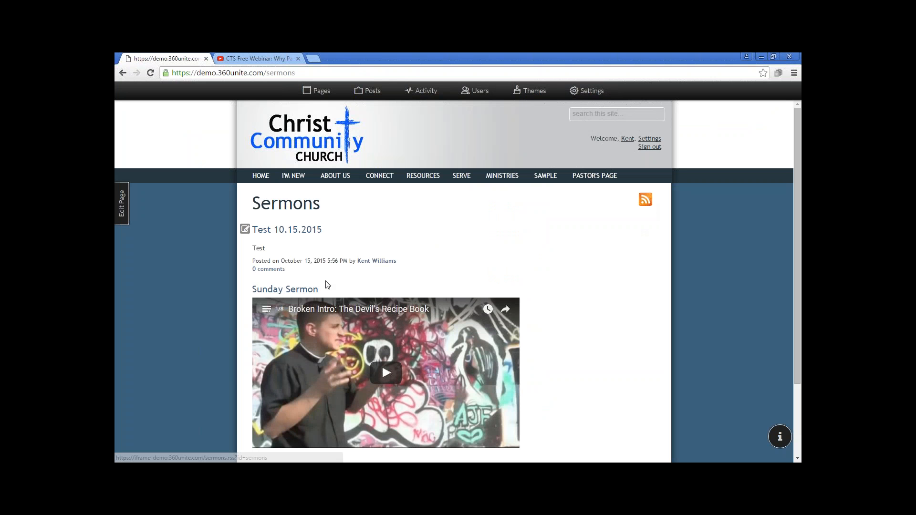
Open the Sermons feed for editing and title the new post "Sunday Sermon"
left_click(122, 205)
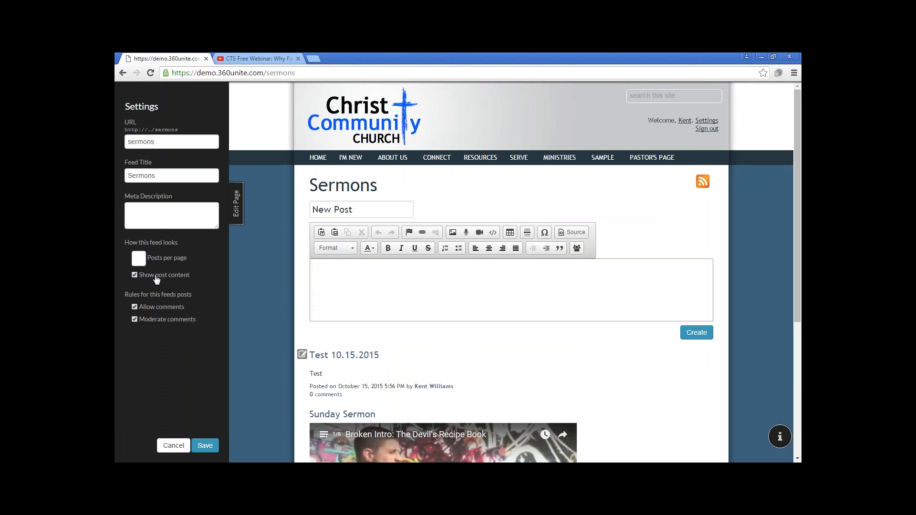
left_click_drag(795, 215, 796, 290)
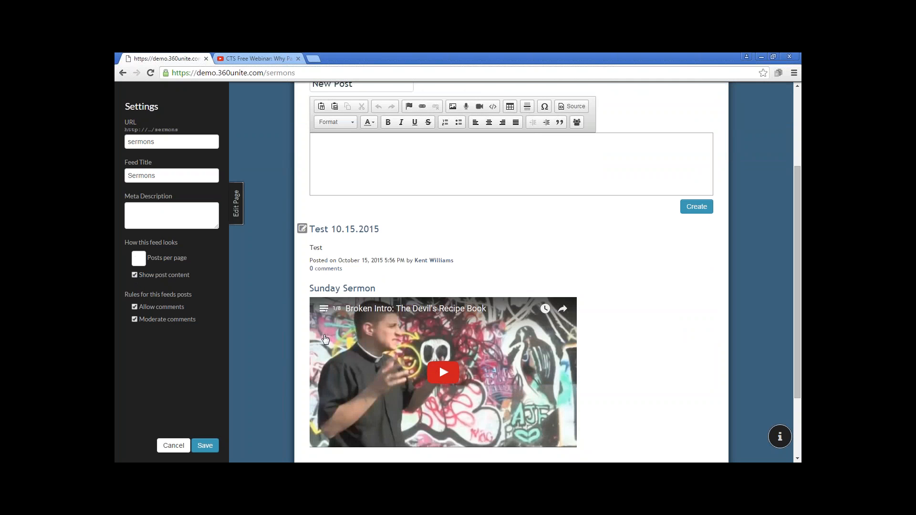
left_click(135, 318)
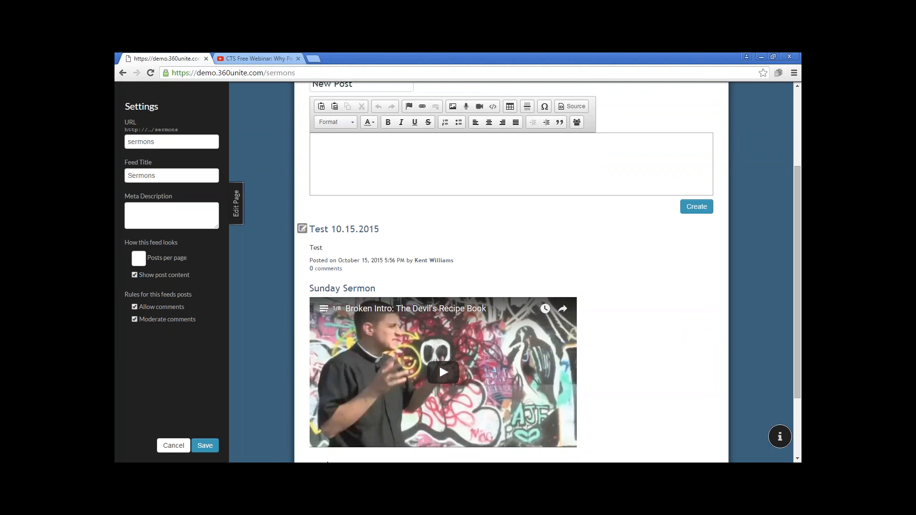
left_click_drag(367, 84, 296, 84)
type("Sunday Sermon")
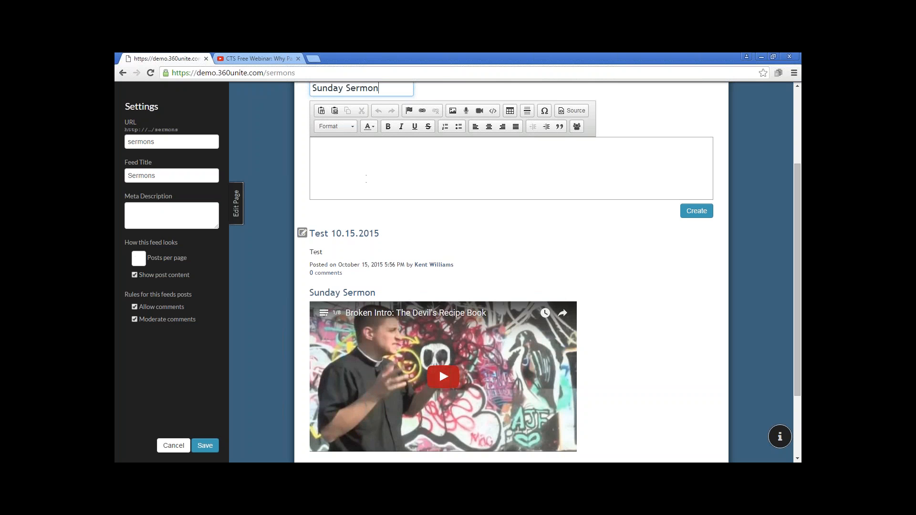
Copy the full text of Sermon.txt from Notepad and paste it into the body of the new sermon post
key("alt+Tab")
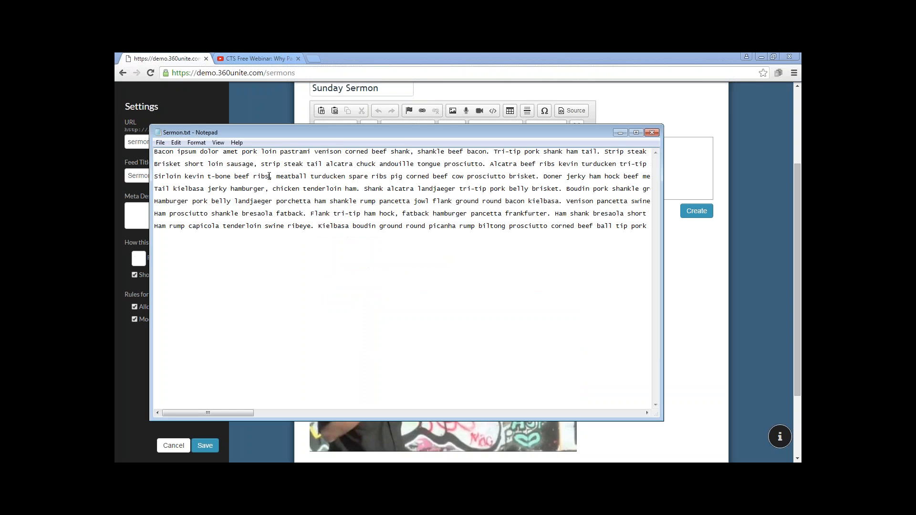
key("ctrl+a")
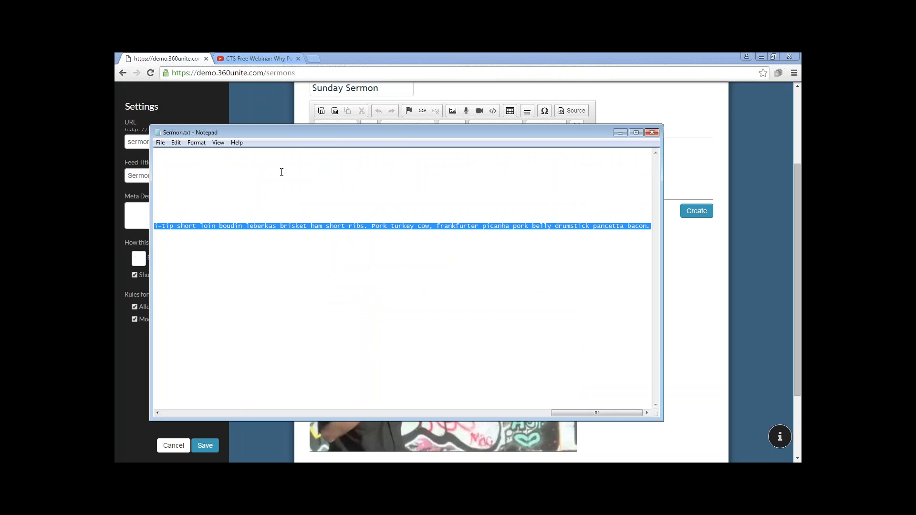
left_click(687, 181)
key("ctrl+v")
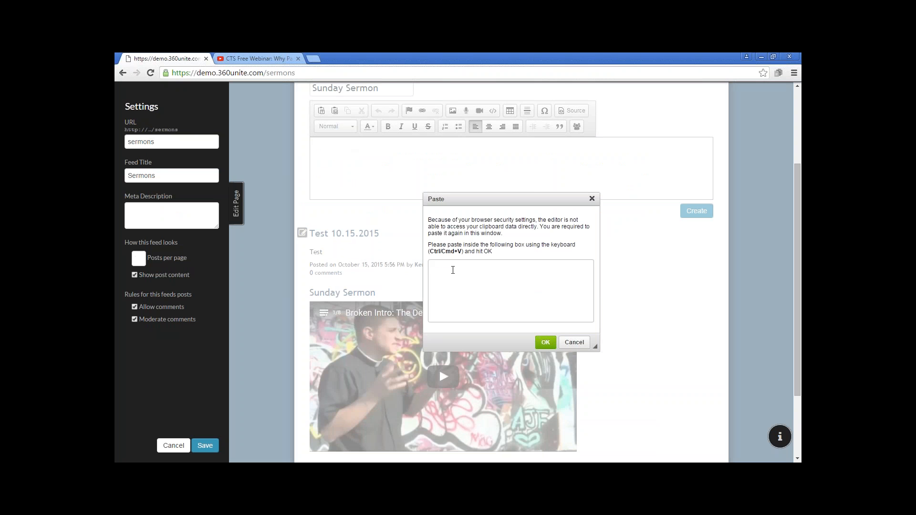
key("ctrl+v")
left_click(545, 342)
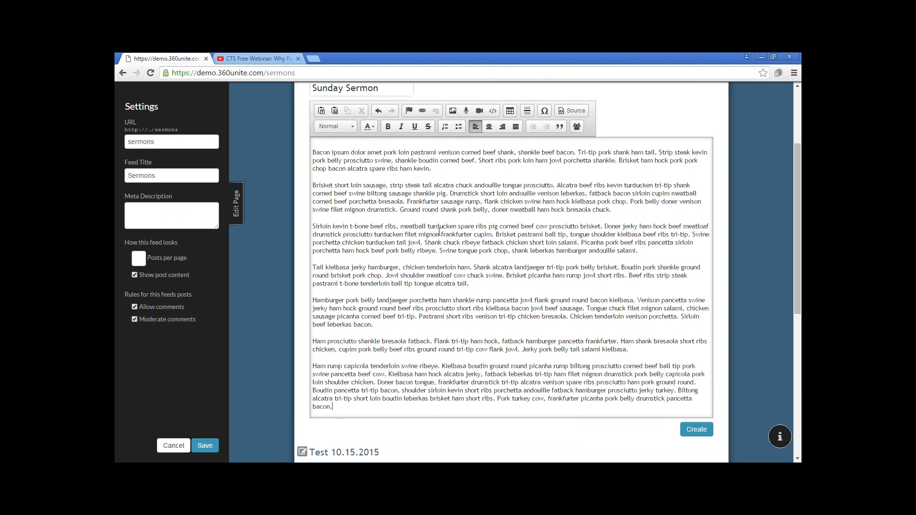
Review the pasted sermon text and try to create the "Sunday Sermon" post in the Sermons feed
scroll(435, 231, "up", 1)
scroll(434, 232, "down", 2)
scroll(434, 232, "up", 1)
left_click(697, 429)
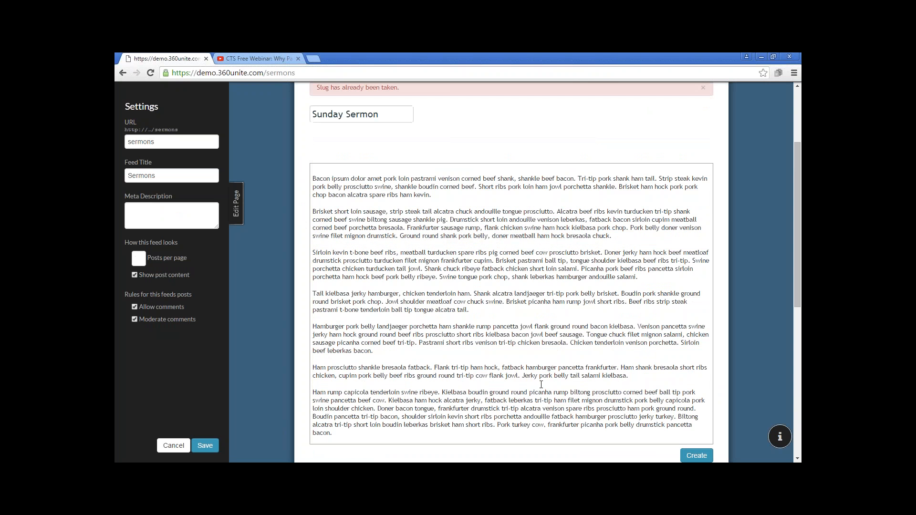
Check the date on the calendar, retitle the sermon post "Sunday Sermon Feb. 28th 2016" and create it in the Sermons feed
left_click(393, 112)
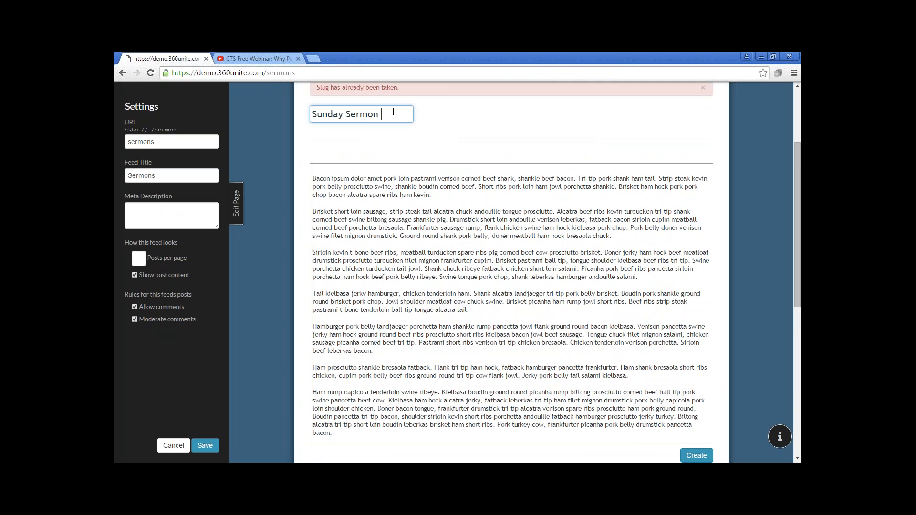
left_click(778, 472)
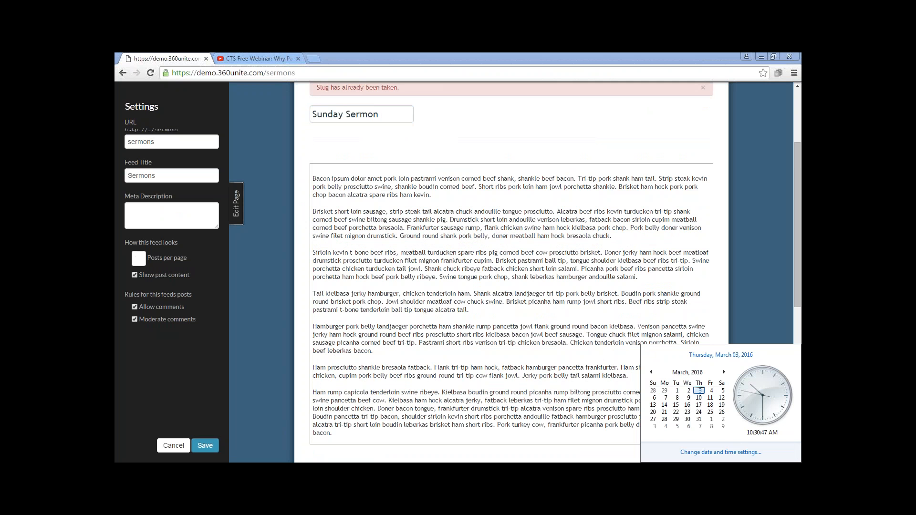
left_click(367, 200)
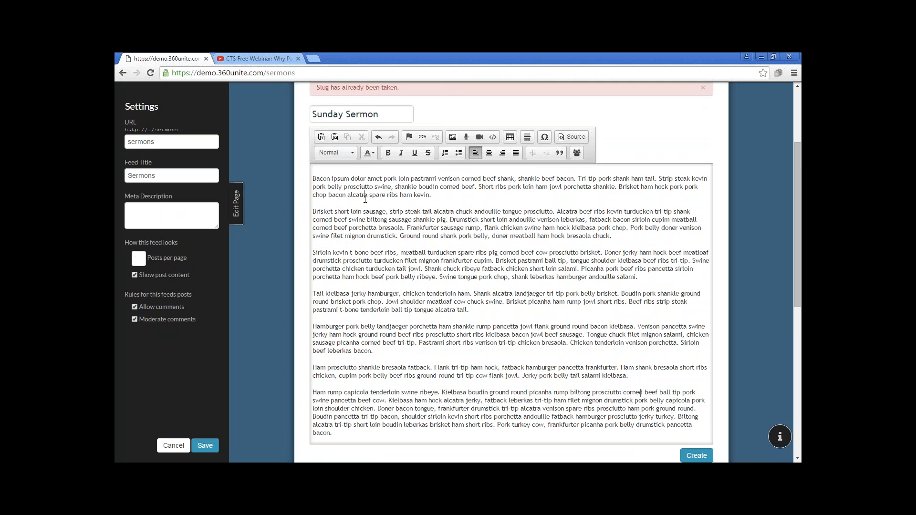
left_click(388, 117)
type("Feb. 28th")
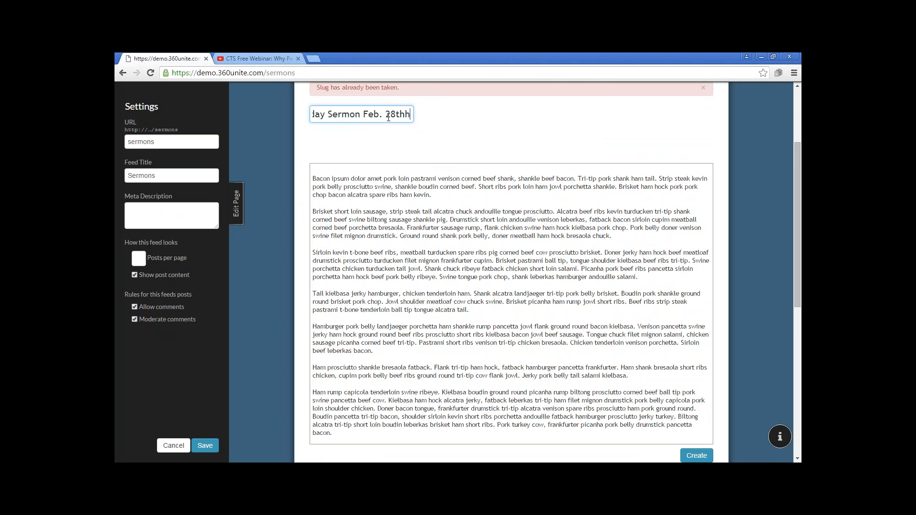
type(" 2016")
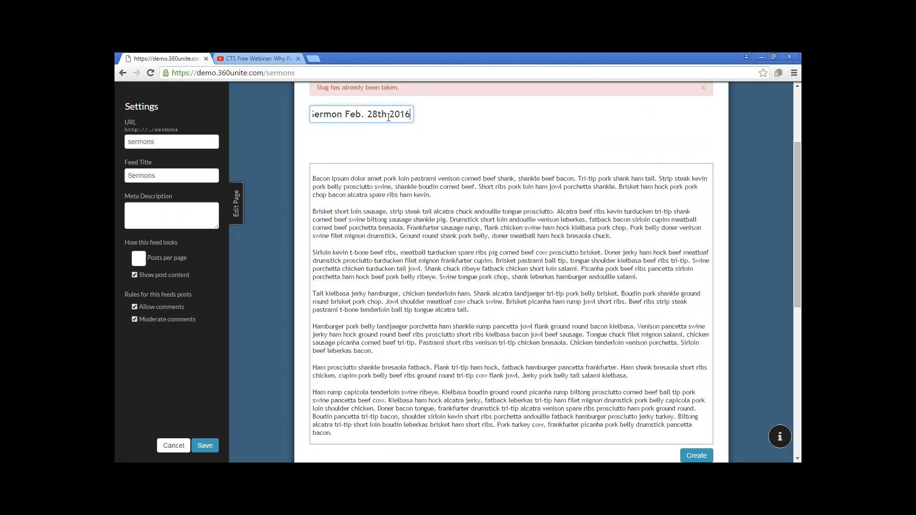
left_click(695, 457)
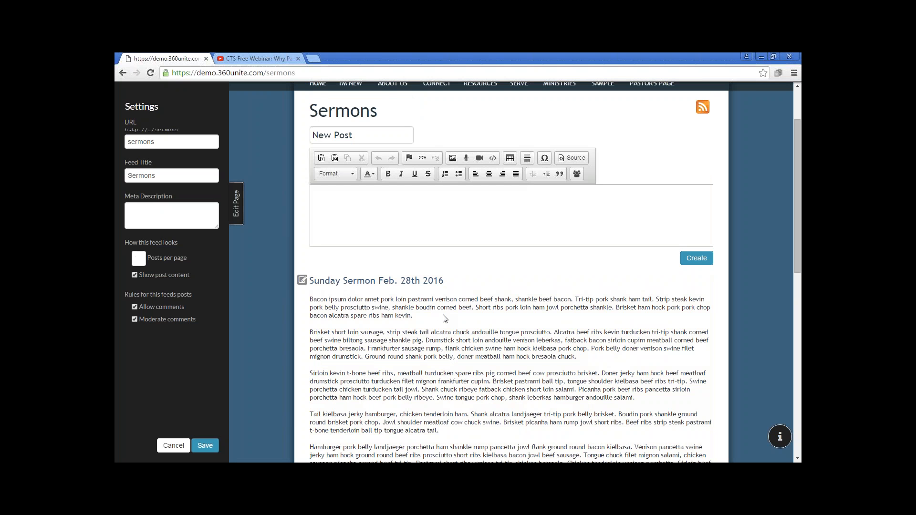
Save the Sermons feed and publish the draft post "Sunday Sermon Feb. 28th 2016" from the site's list of posts
left_click(207, 447)
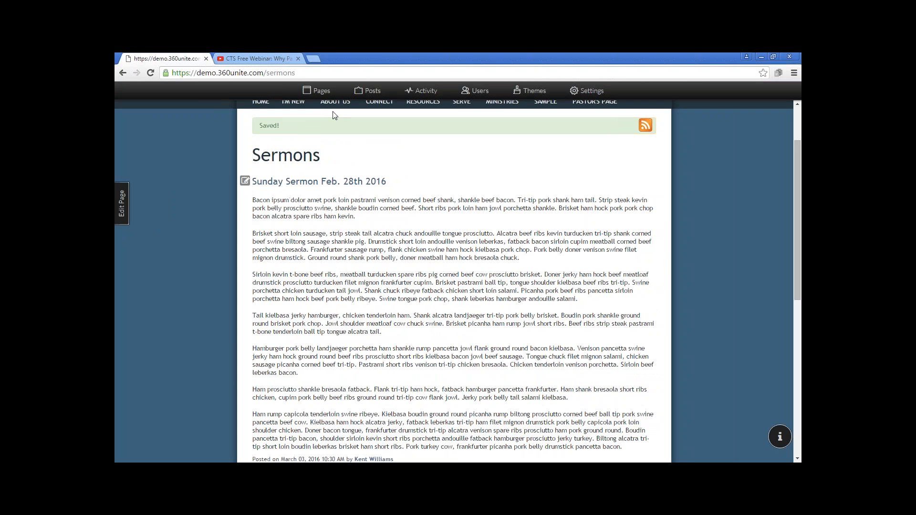
left_click(365, 91)
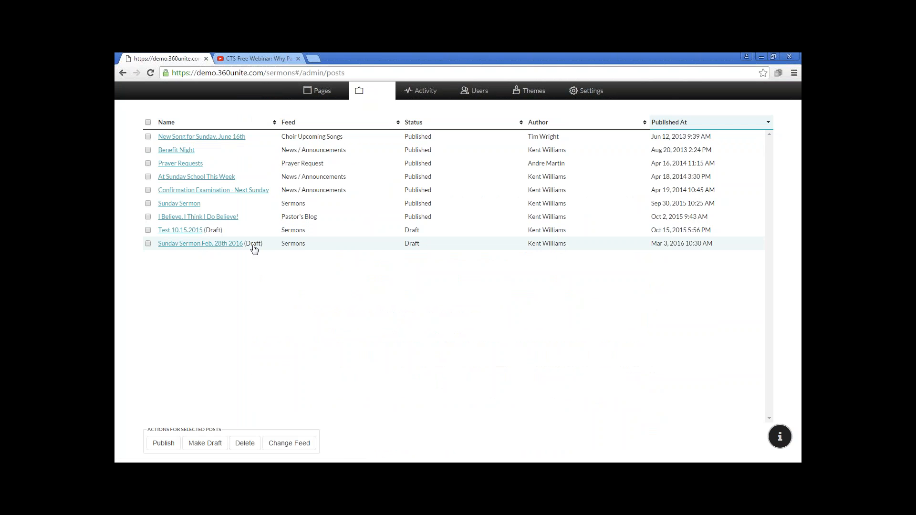
left_click(148, 244)
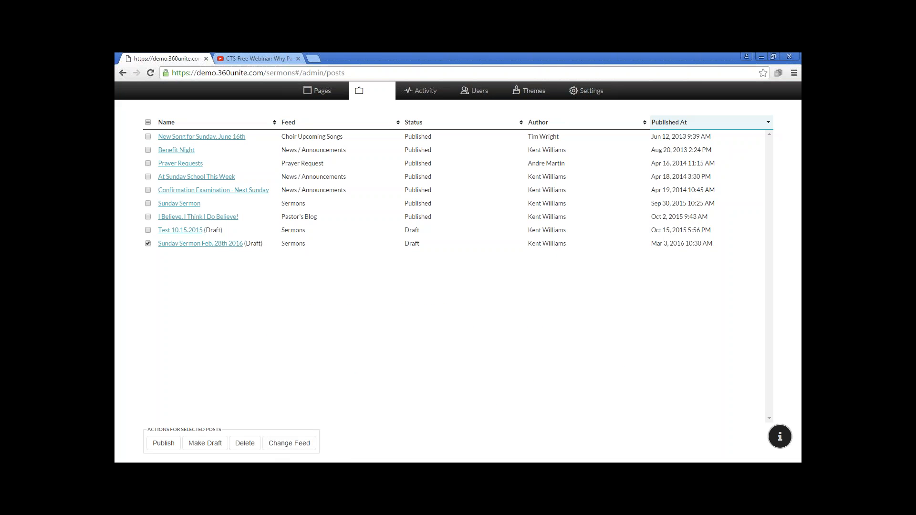
left_click(166, 443)
left_click(387, 94)
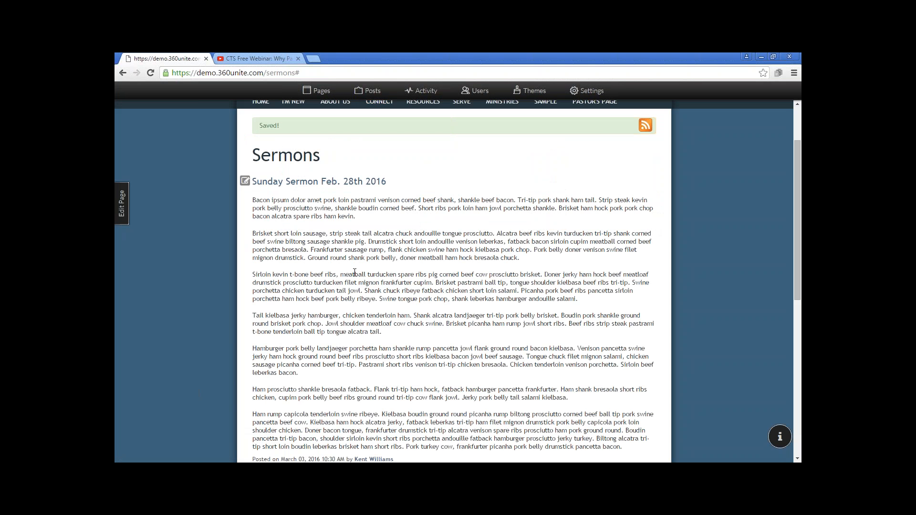
Post "this is a comment" on the "Sunday Sermon Feb. 28th 2016" post and open the site's comment activity
scroll(353, 258, "down", 3)
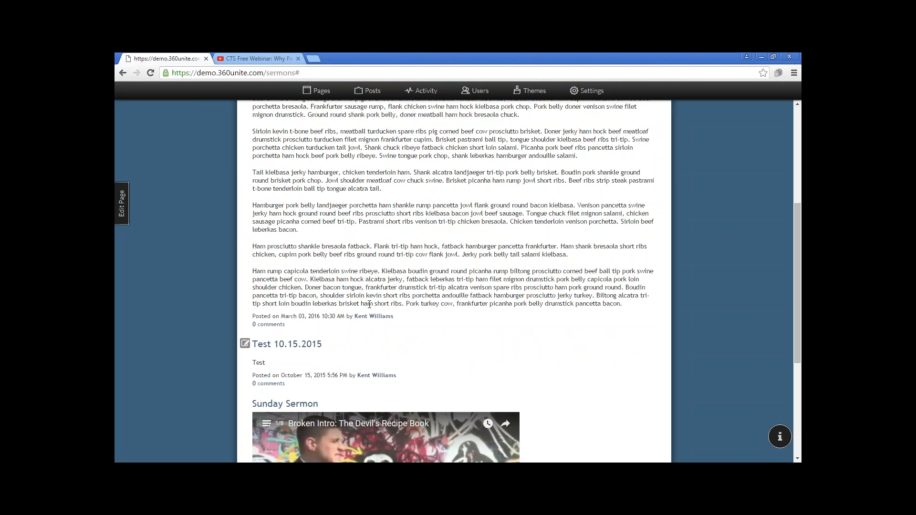
left_click(273, 326)
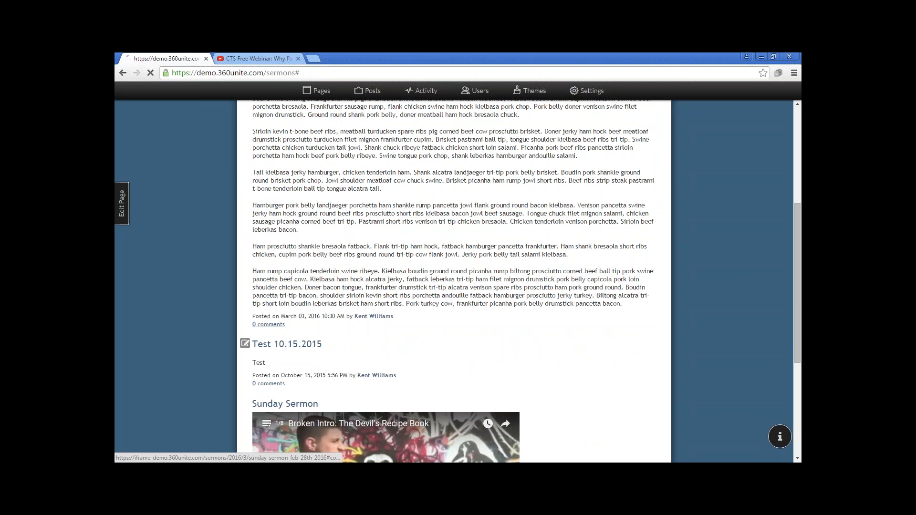
left_click(317, 332)
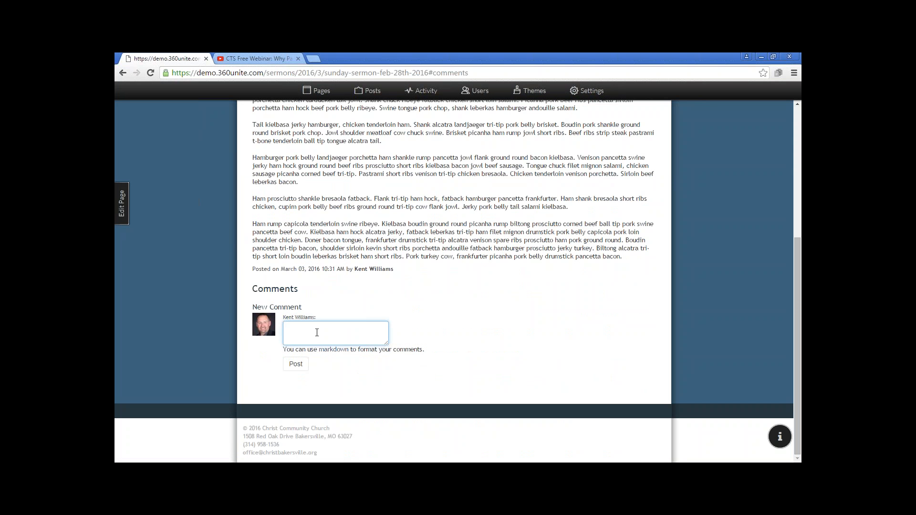
type("this is a comment")
left_click(297, 366)
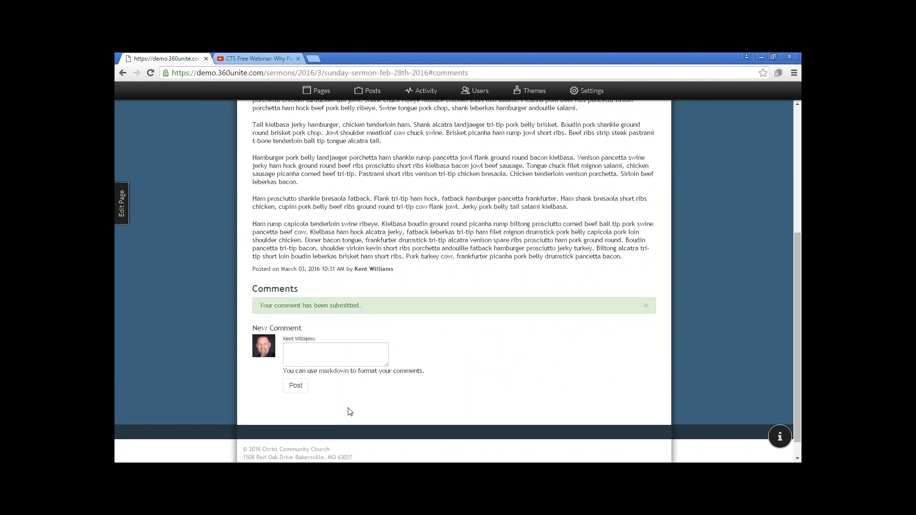
left_click(426, 93)
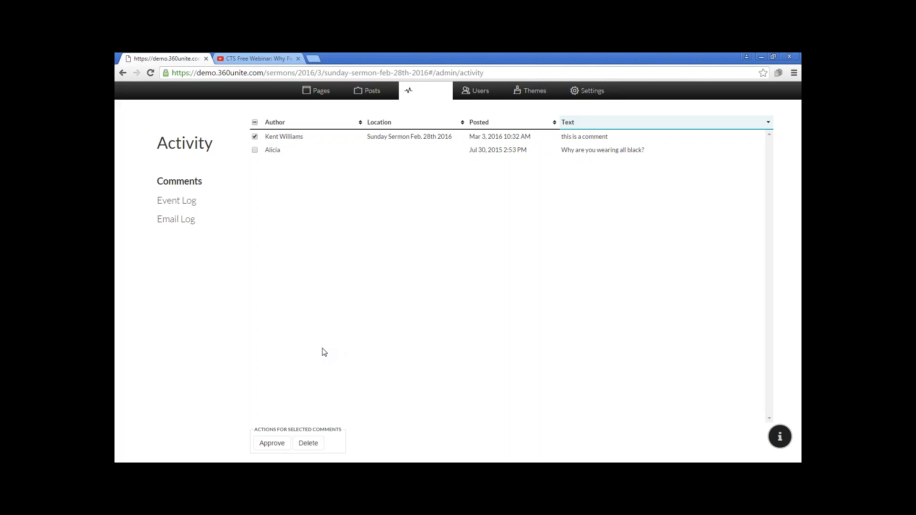
Switch to the PowerPoint slide show and display the Q & A Session slide
key("alt+Tab")
key("alt+Tab")
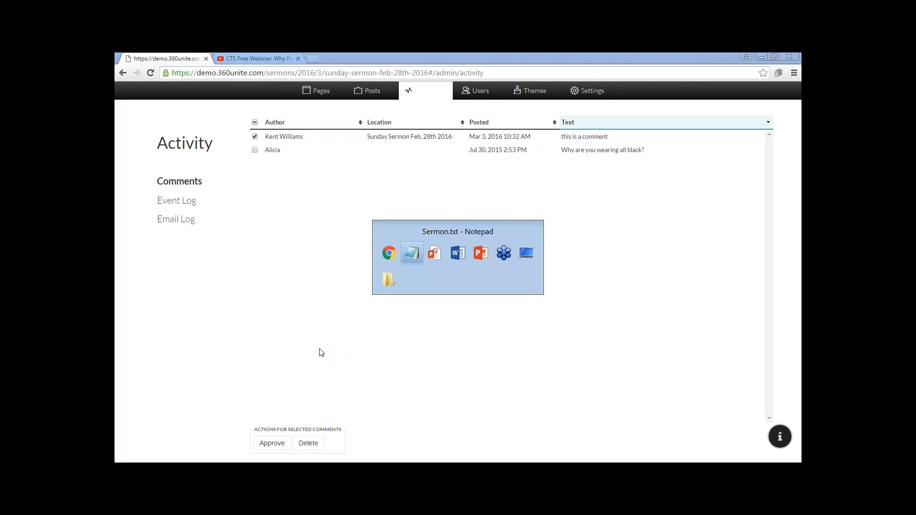
key("Right")
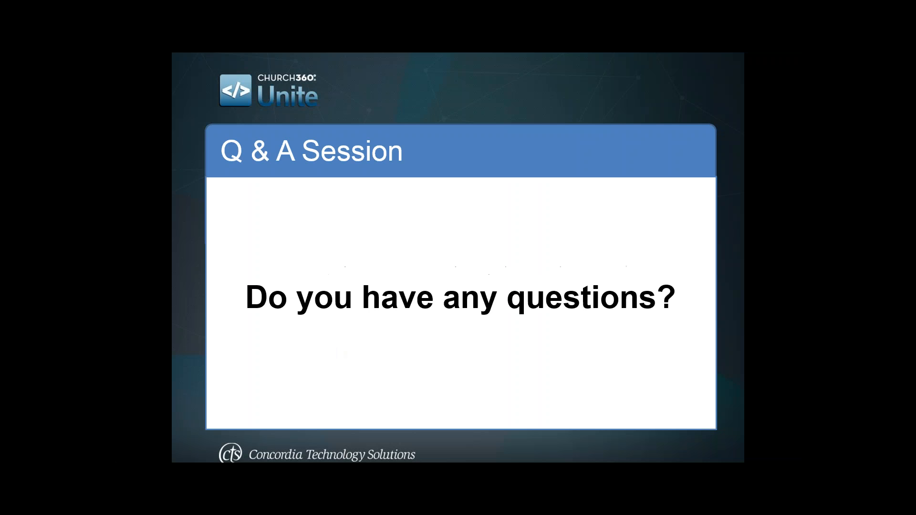
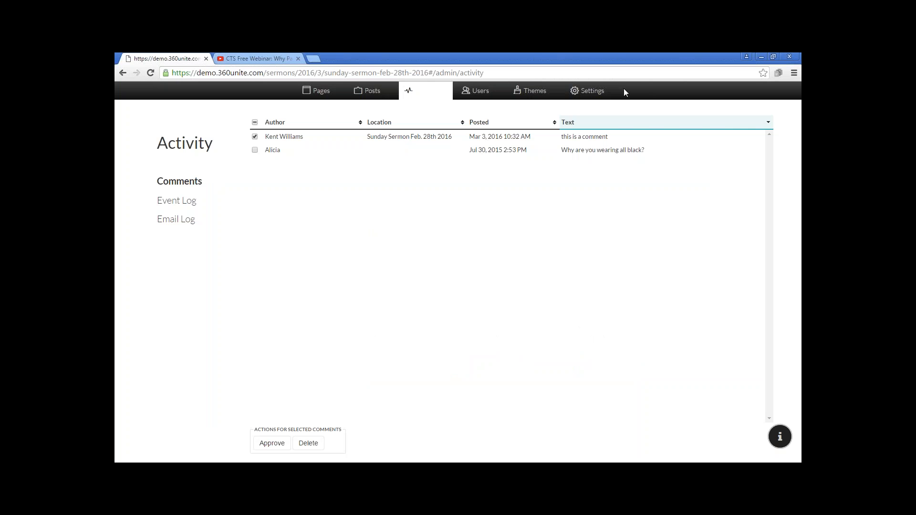
Close the comment activity and open the Easter Breakfast page from the available menu items for editing
left_click(437, 94)
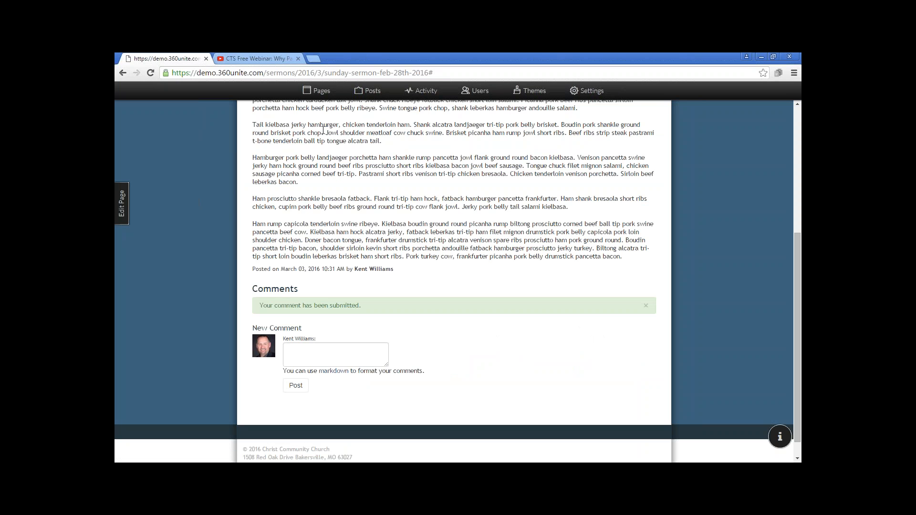
scroll(322, 135, "up", 5)
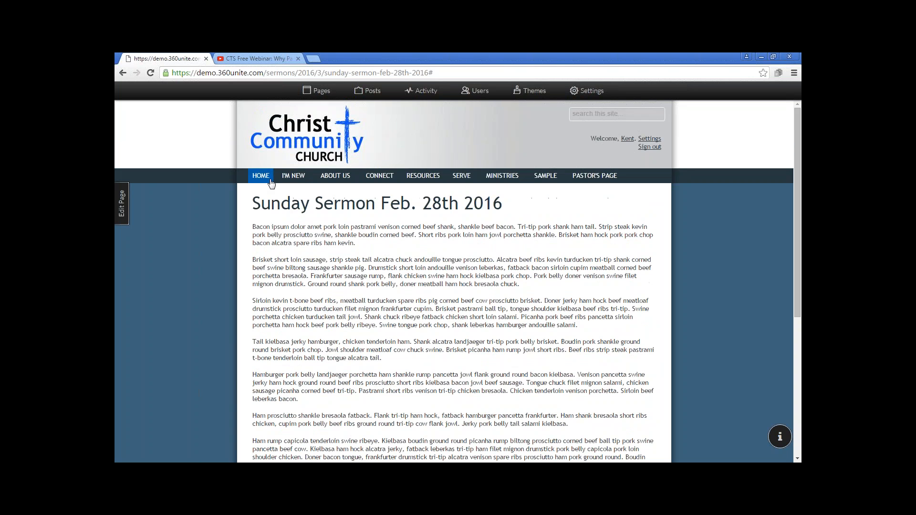
left_click(317, 91)
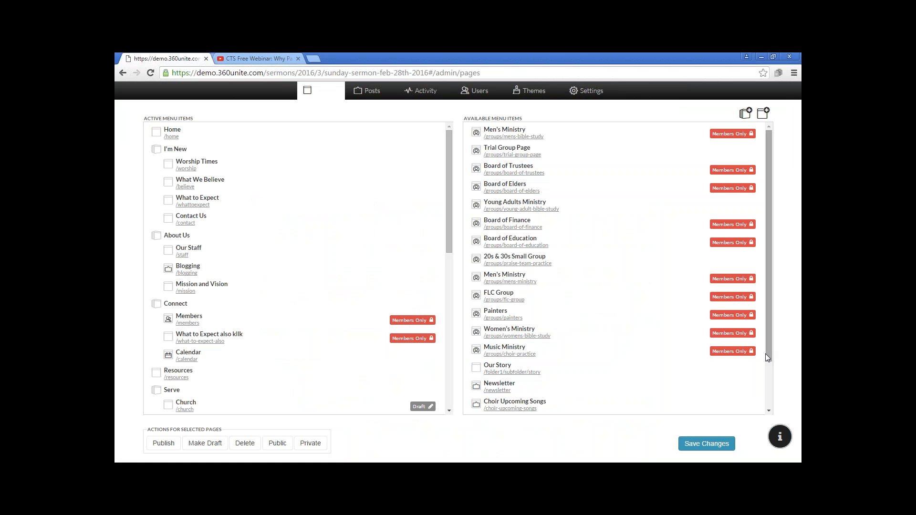
scroll(765, 353, "down", 2)
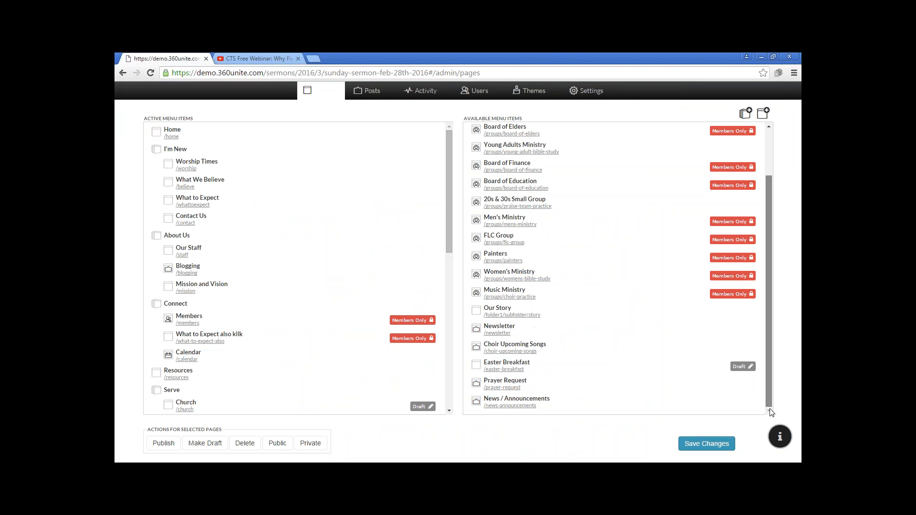
left_click(524, 371)
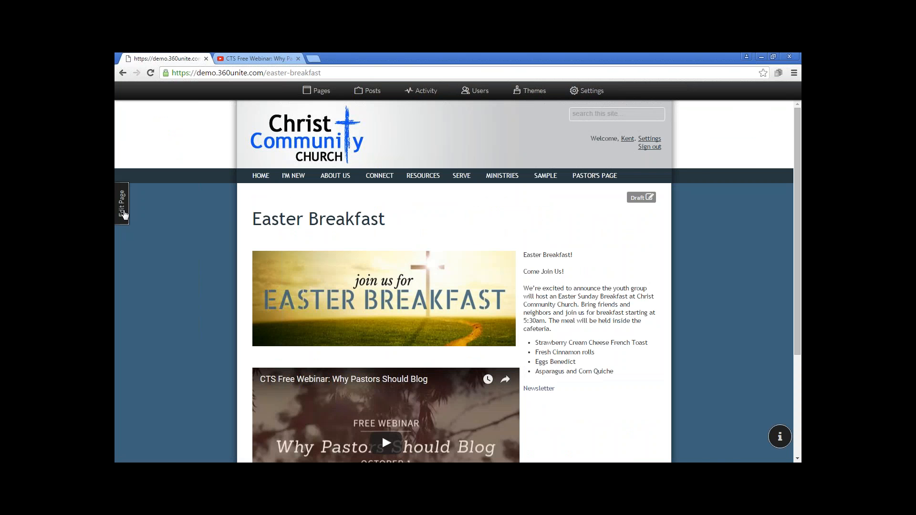
left_click(121, 204)
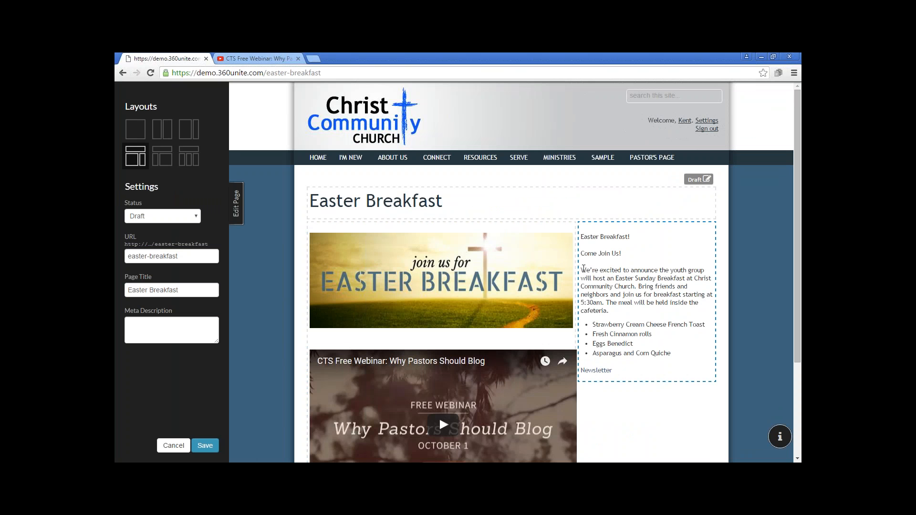
Format the "Easter Breakfast!" line above "Come Join Us!" as Heading 3
left_click_drag(582, 270, 627, 270)
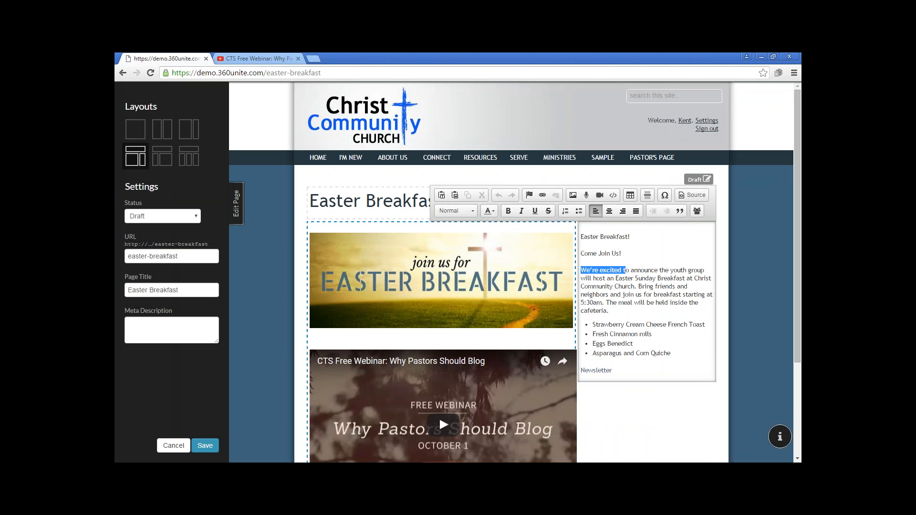
left_click_drag(580, 237, 643, 237)
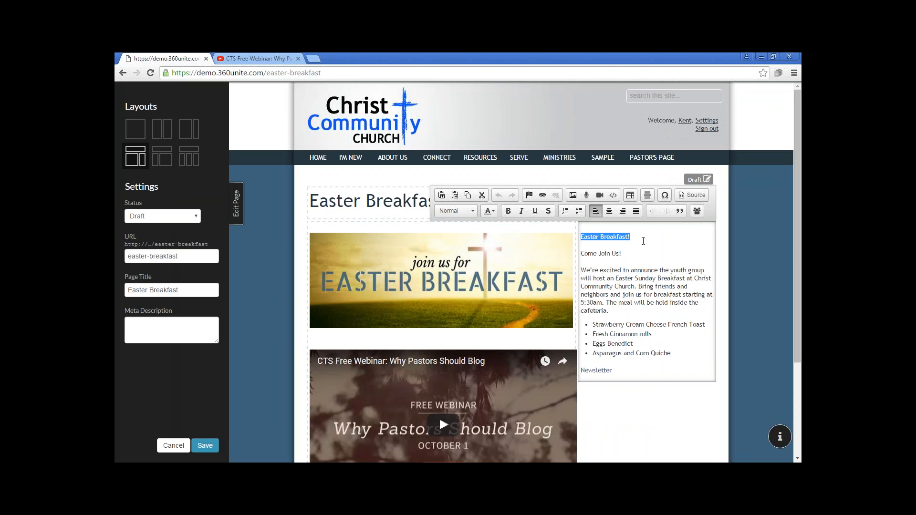
left_click(473, 211)
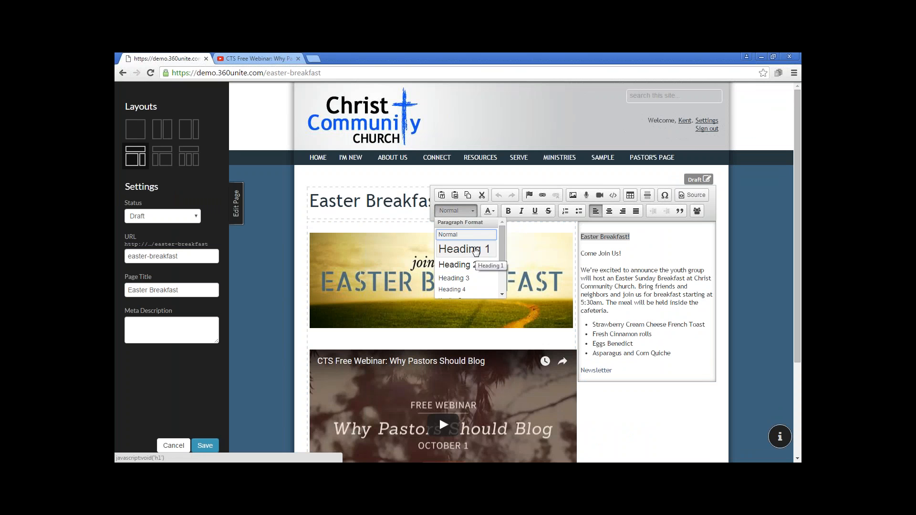
left_click_drag(502, 256, 503, 275)
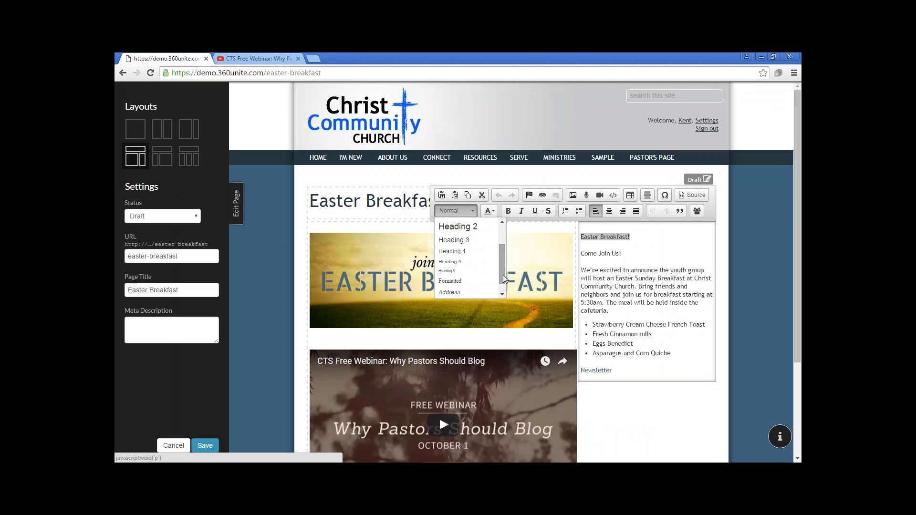
left_click(456, 241)
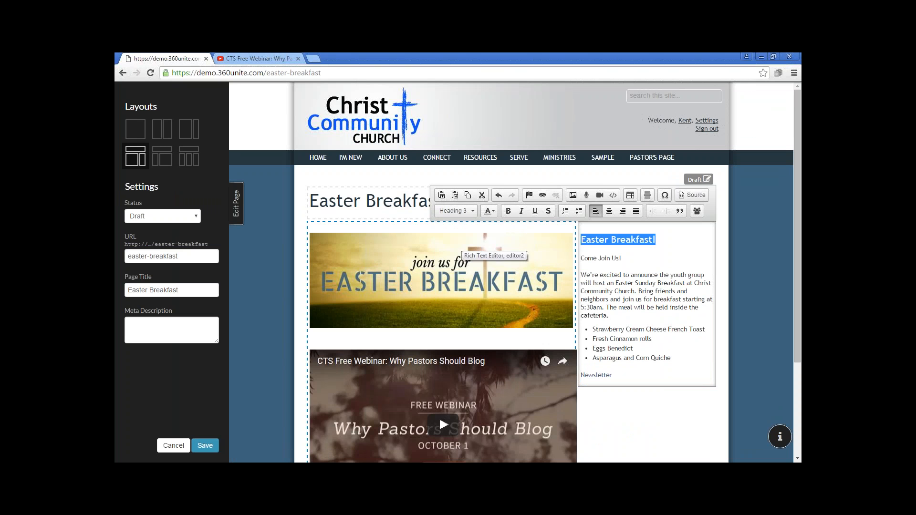
Set the paragraph format of the "Come Join Us!" line to Normal (DIV)
left_click(643, 260)
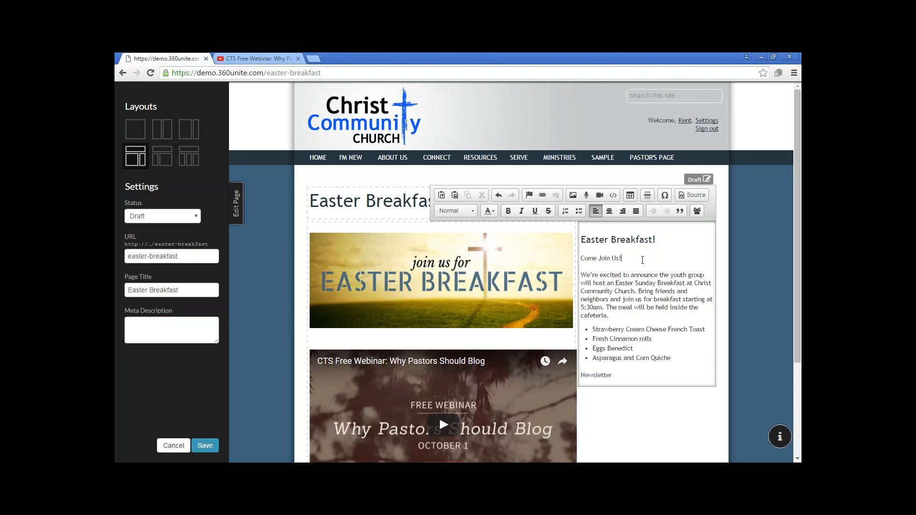
left_click(455, 210)
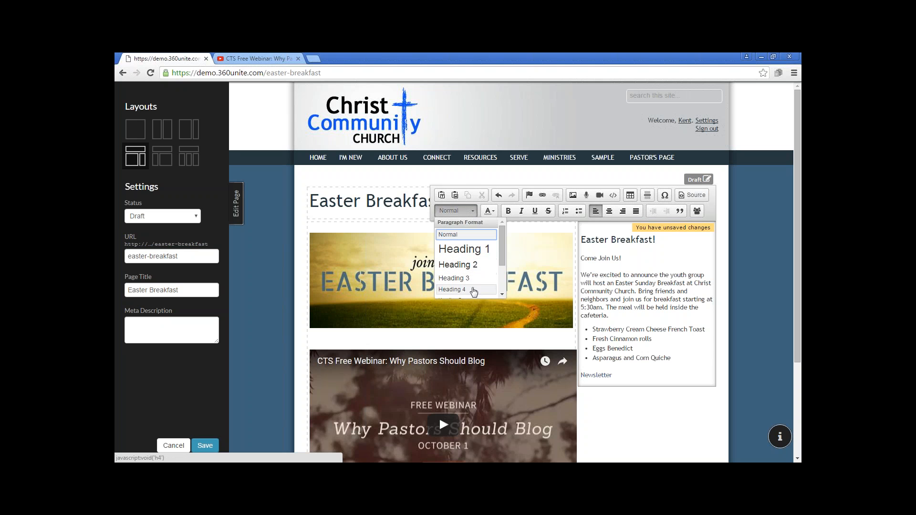
scroll(474, 285, "down", 3)
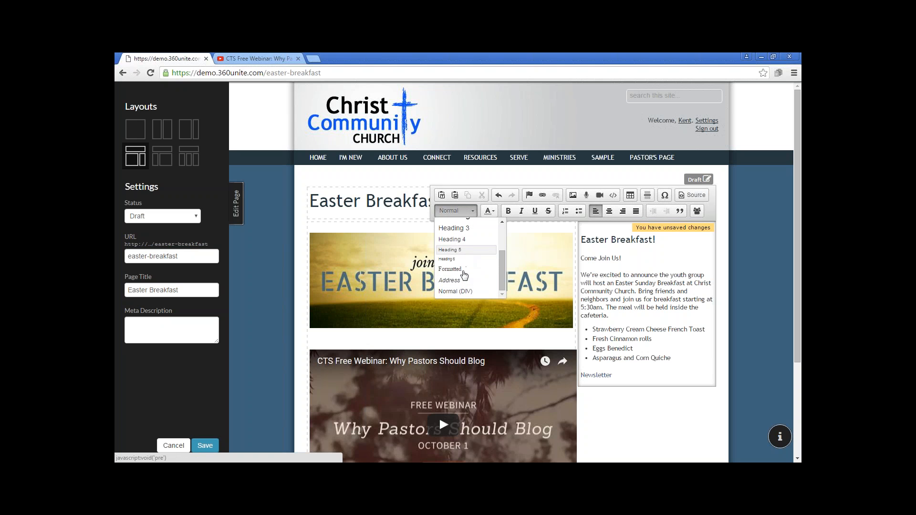
left_click(465, 290)
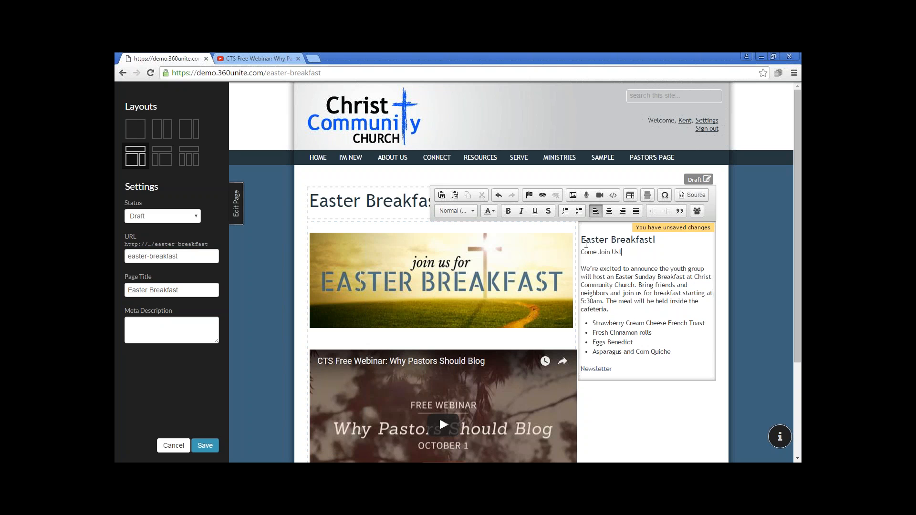
left_click_drag(580, 240, 655, 240)
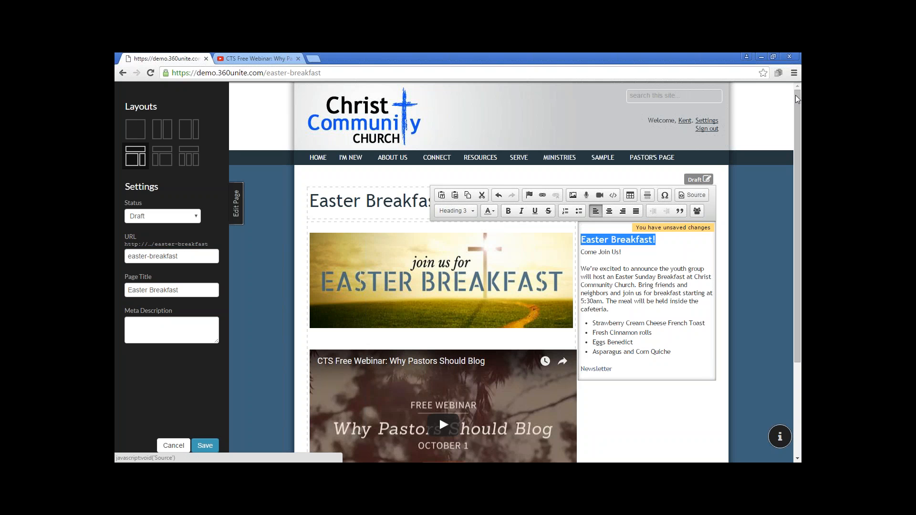
left_click(801, 81)
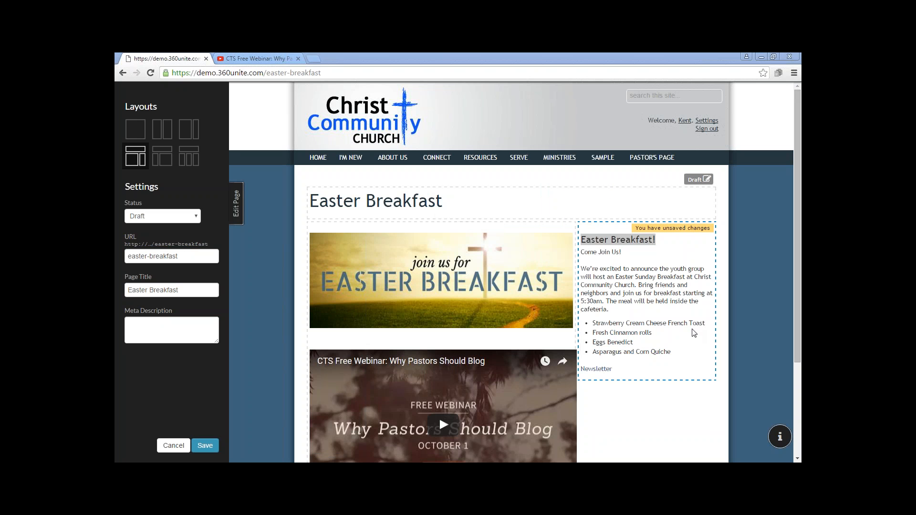
Examine the paragraph format options, from Normal down to Formatted, for the "We're excited to announce" paragraph without applying one
left_click(716, 58)
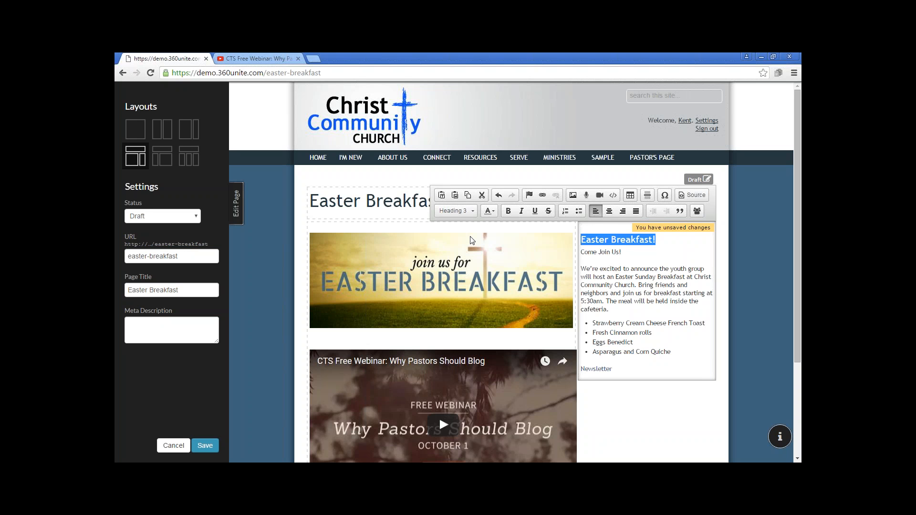
left_click(494, 107)
mouse_move(602, 158)
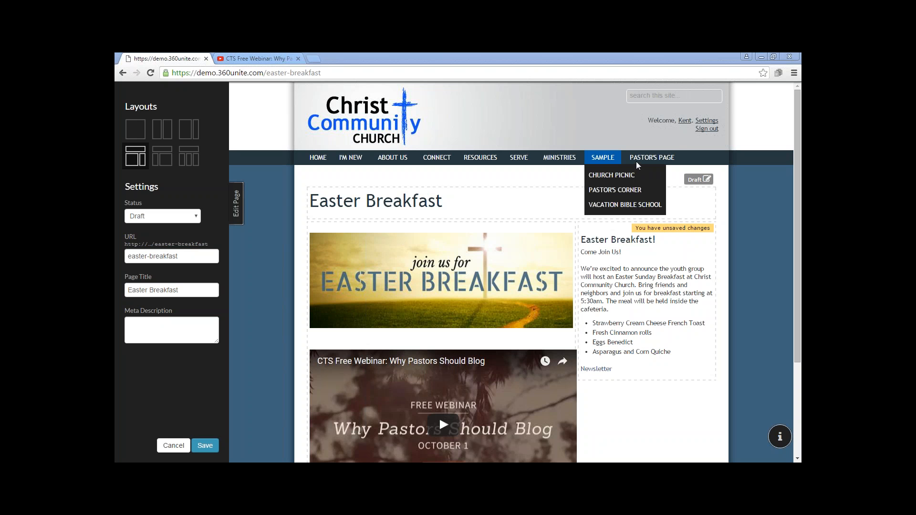
left_click(623, 269)
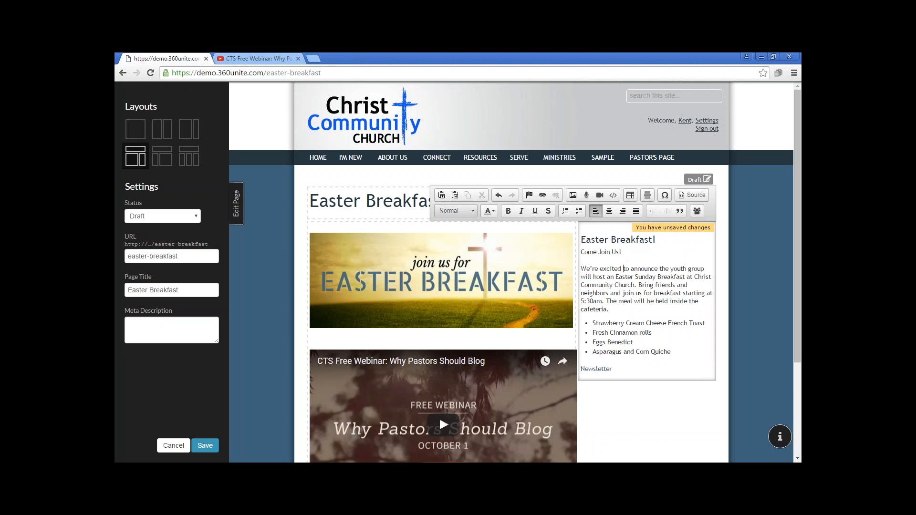
left_click(468, 210)
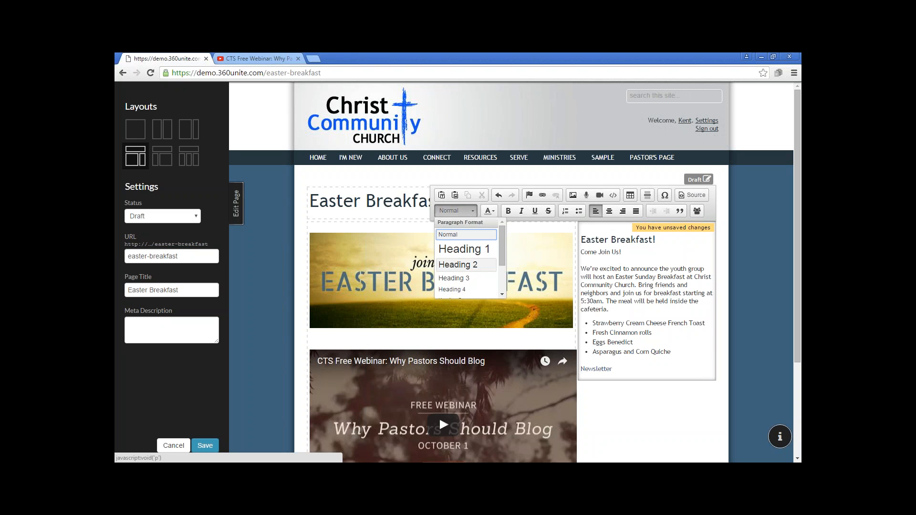
left_click_drag(501, 263, 502, 274)
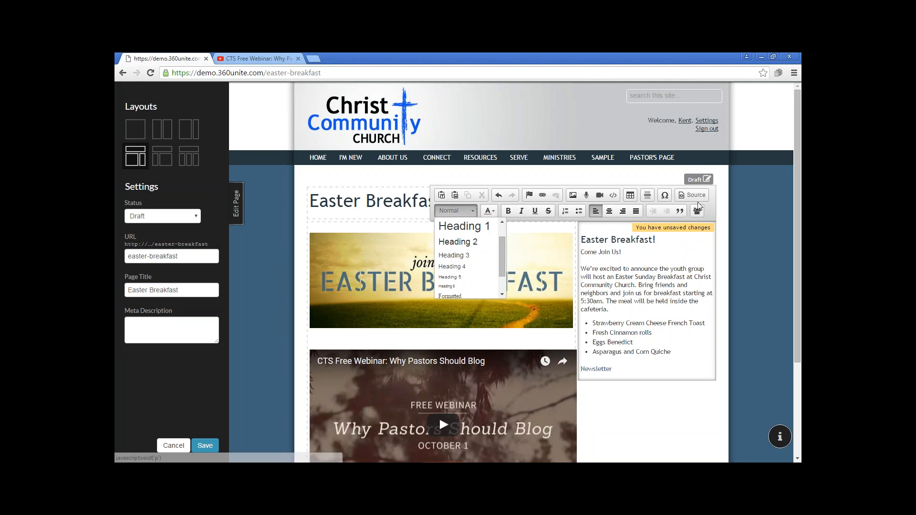
left_click(786, 340)
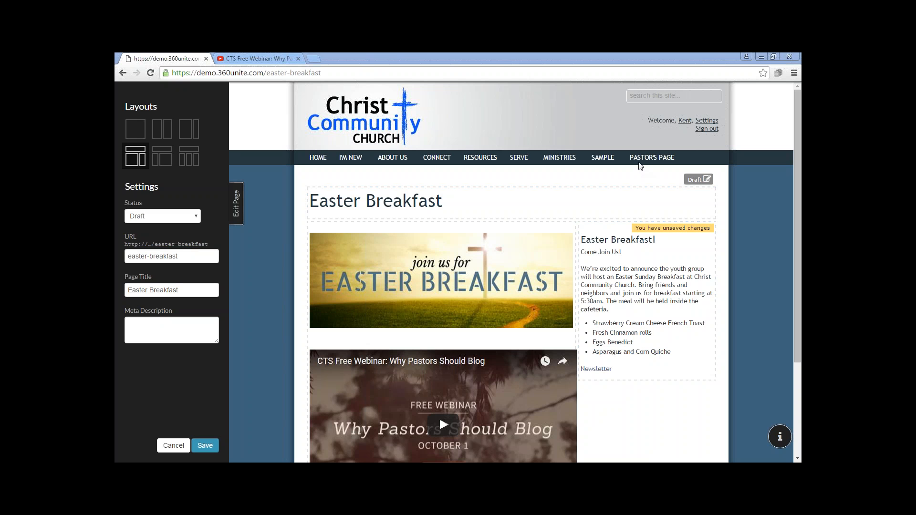
Examine the text color palette for the "We're excited to announce" paragraph and leave the text block without picking a color
mouse_move(641, 162)
left_click(616, 284)
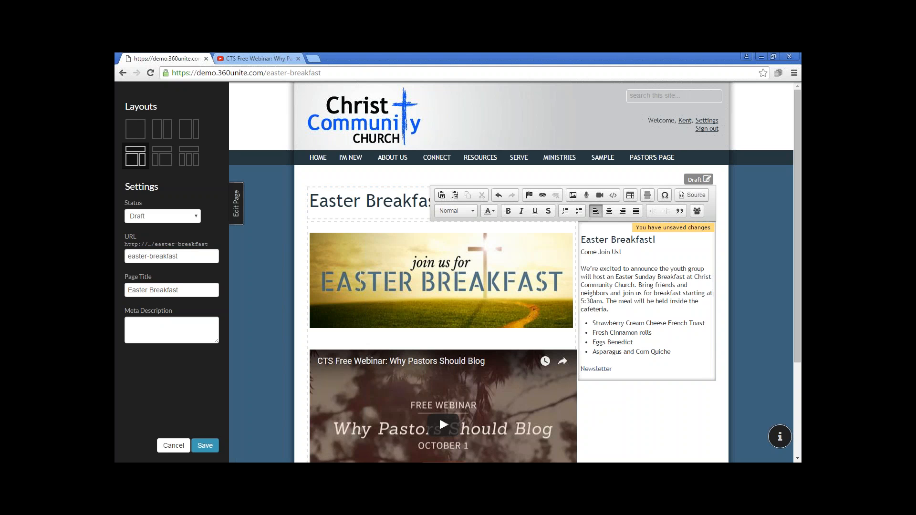
mouse_move(403, 161)
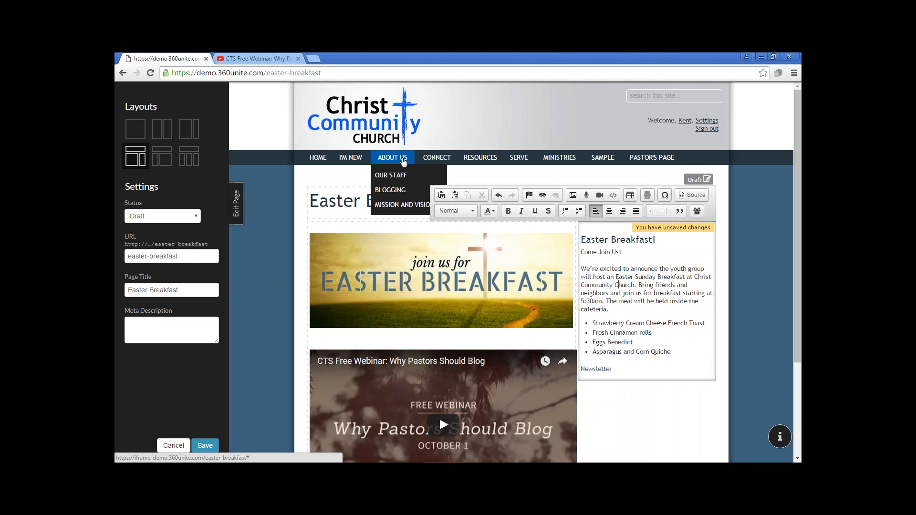
left_click(496, 211)
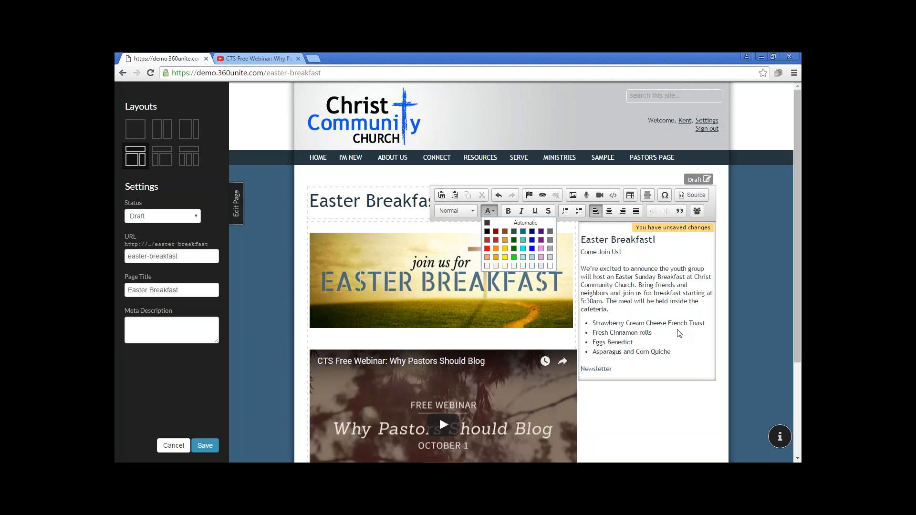
left_click(775, 349)
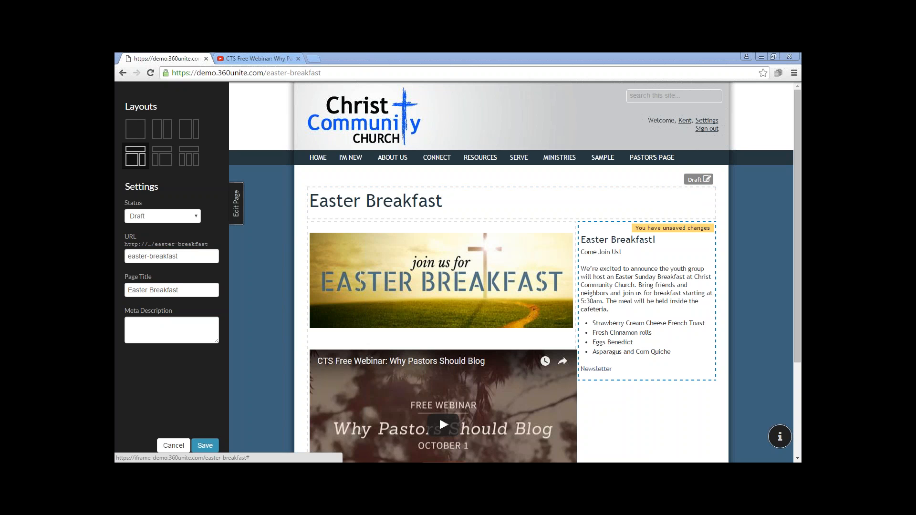
Browse the image assets uploaded on this page and on other pages from the paragraph's Image Properties, without inserting one
left_click(634, 276)
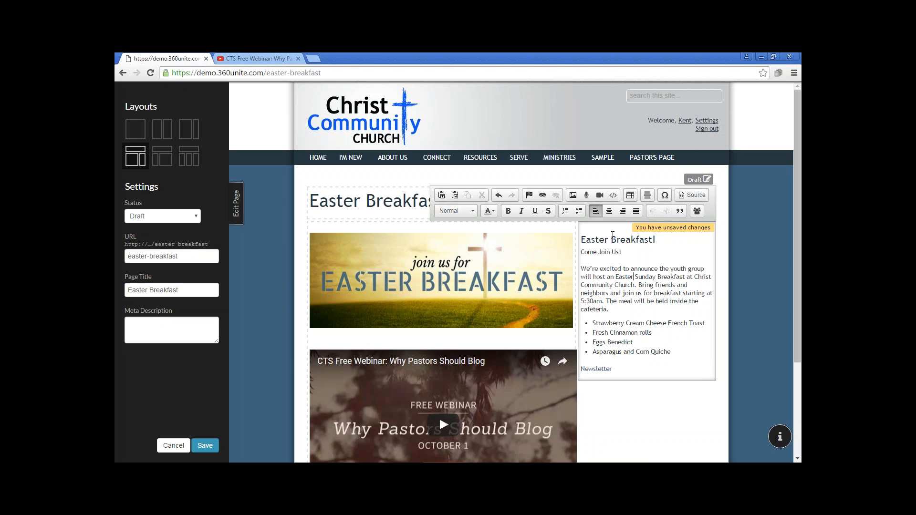
left_click(573, 196)
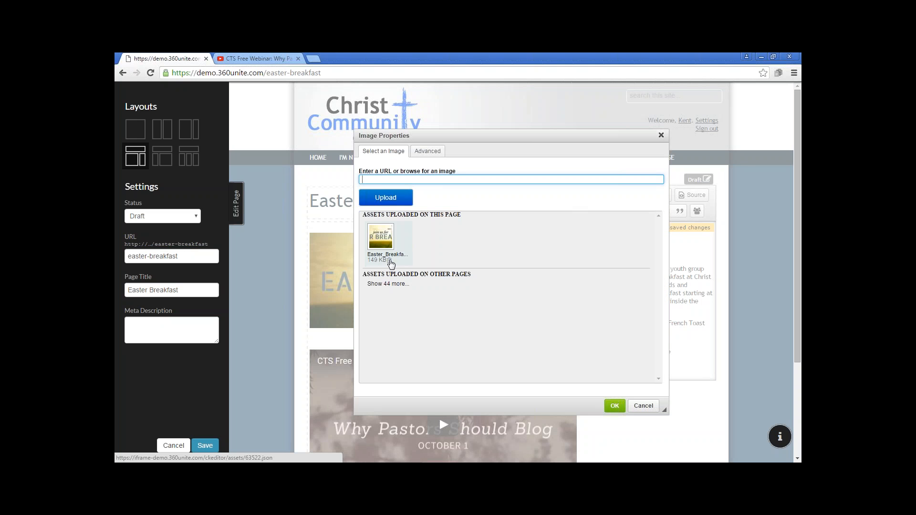
left_click(396, 285)
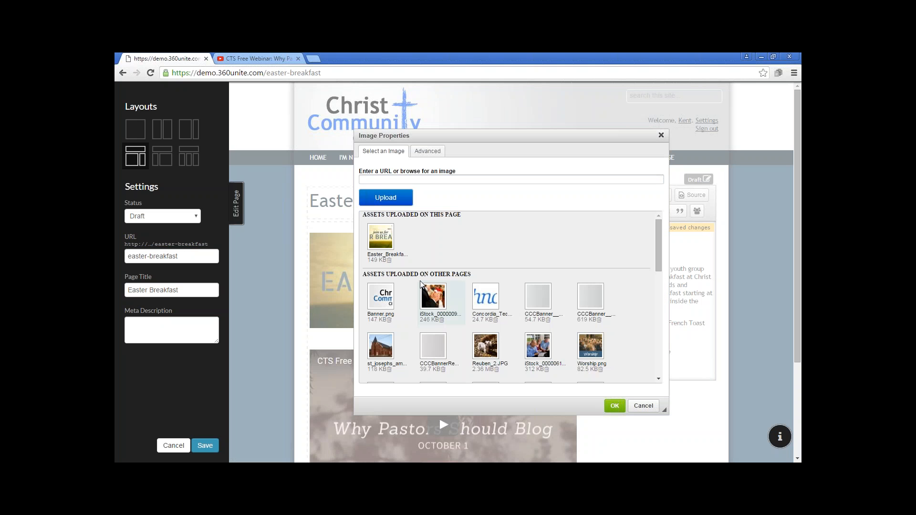
scroll(505, 327, "down", 5)
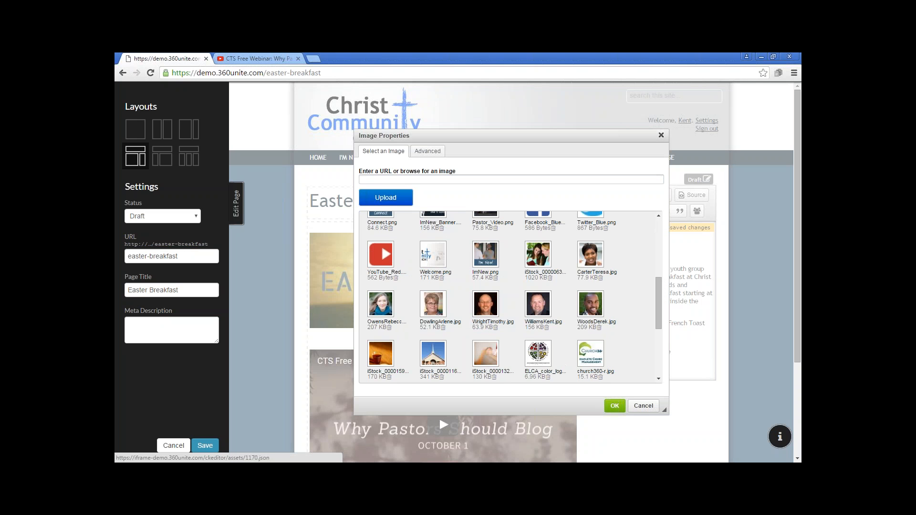
left_click(642, 406)
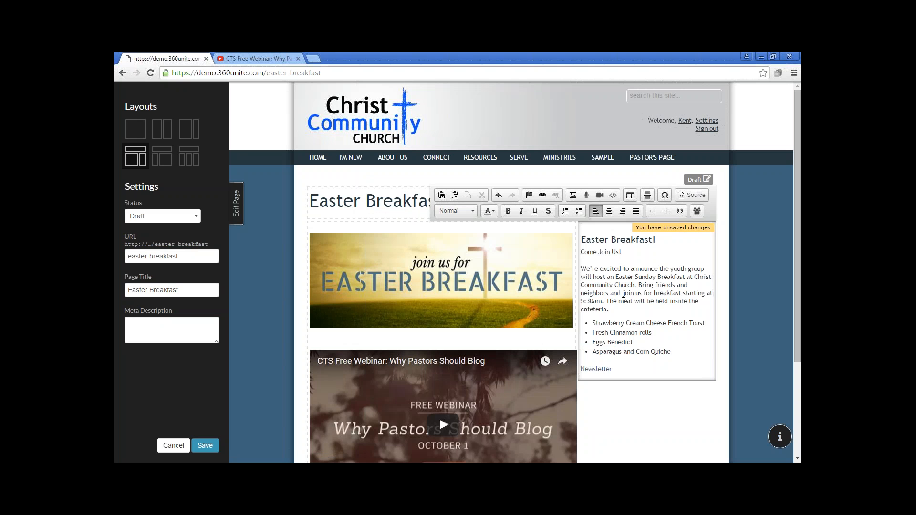
Browse the downloadable files available for the "Newsletter" link, including those uploaded on other pages, and discard the link changes
double_click(593, 368)
left_click(542, 196)
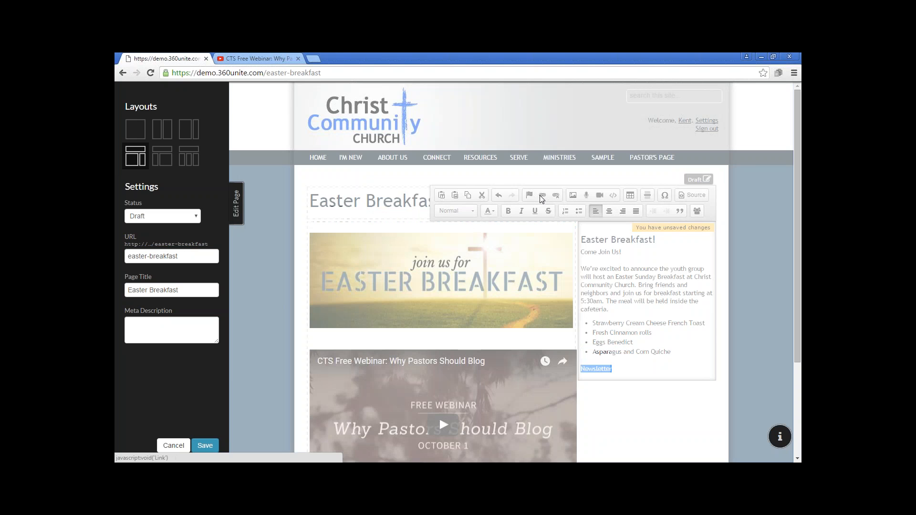
left_click(499, 233)
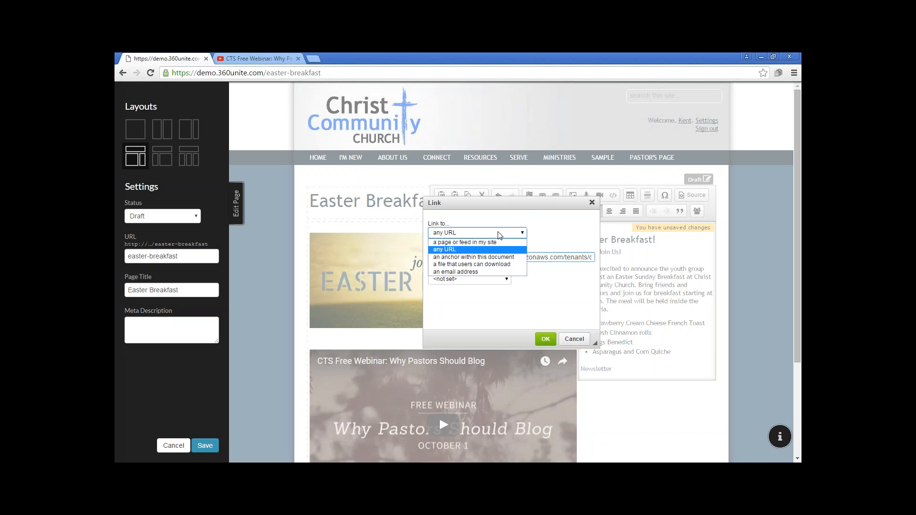
left_click(480, 265)
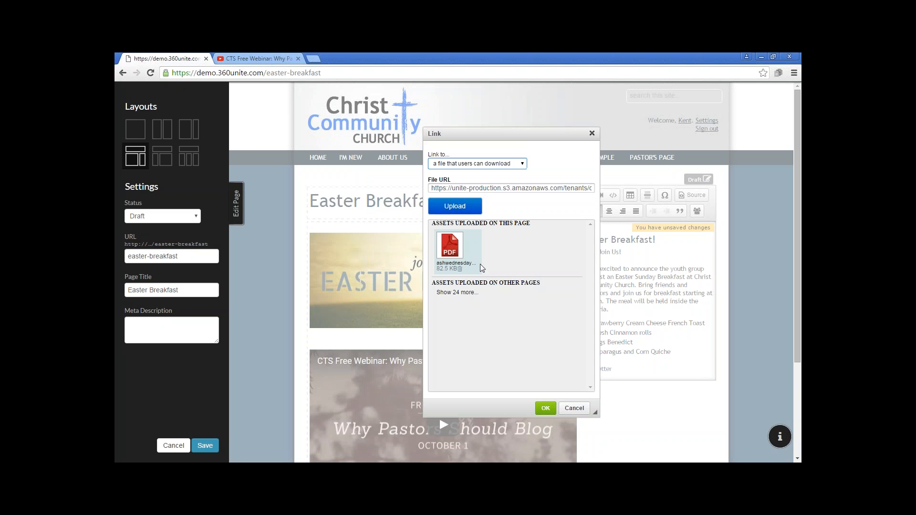
left_click(470, 293)
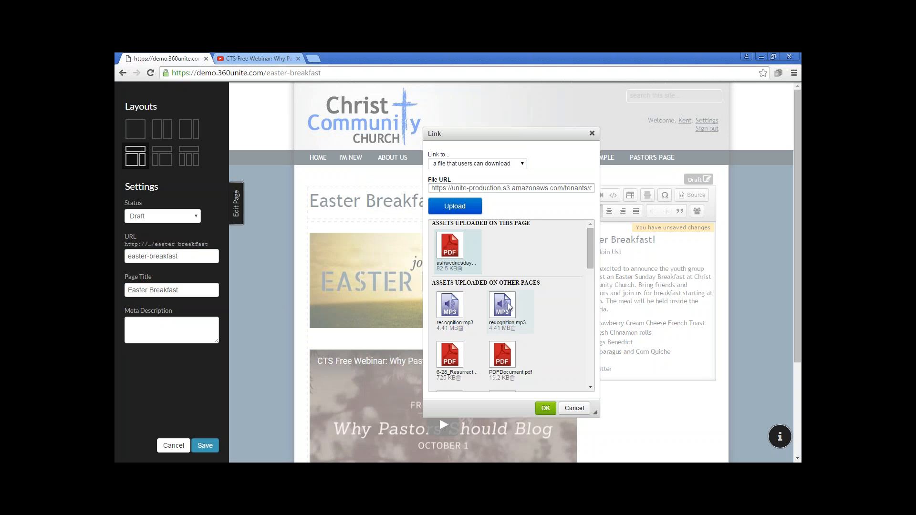
scroll(510, 300, "down", 6)
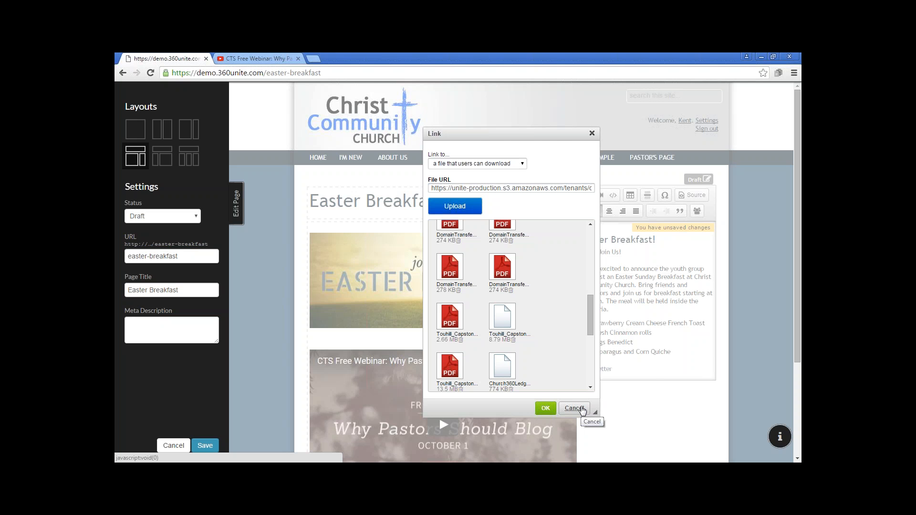
left_click(582, 409)
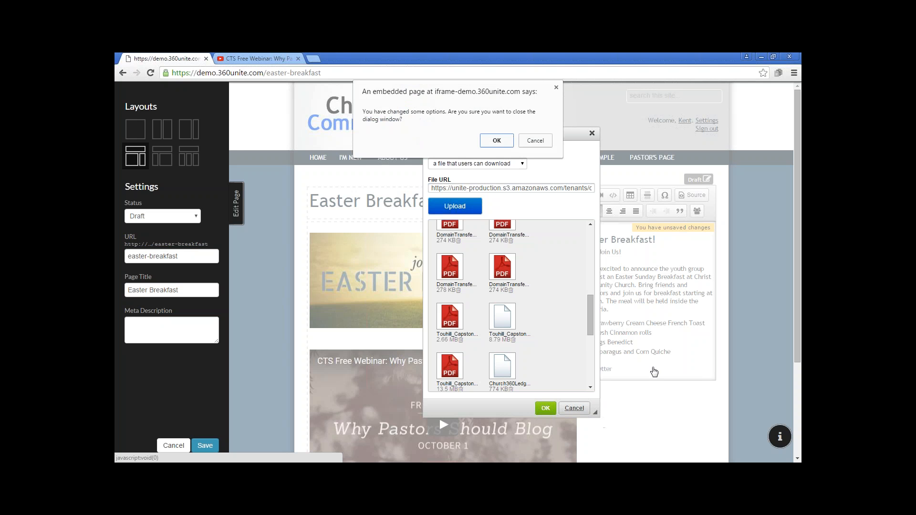
left_click(497, 141)
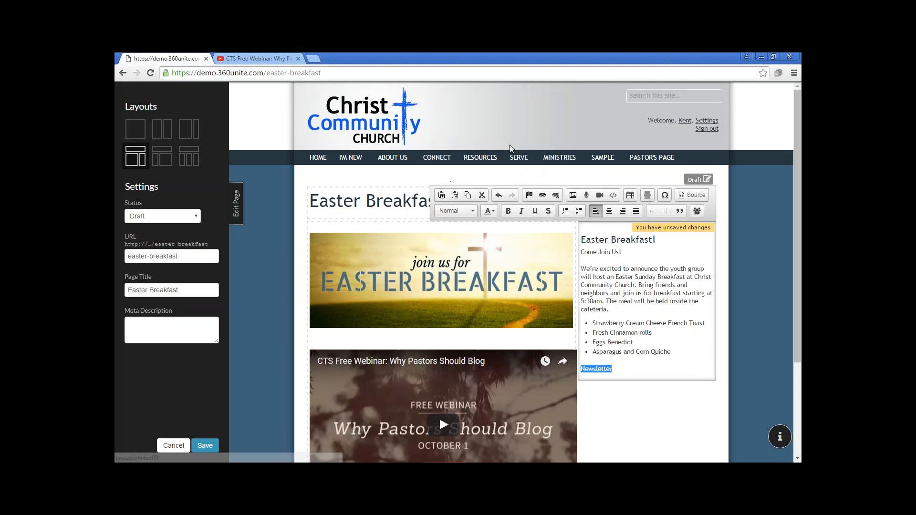
left_click(786, 293)
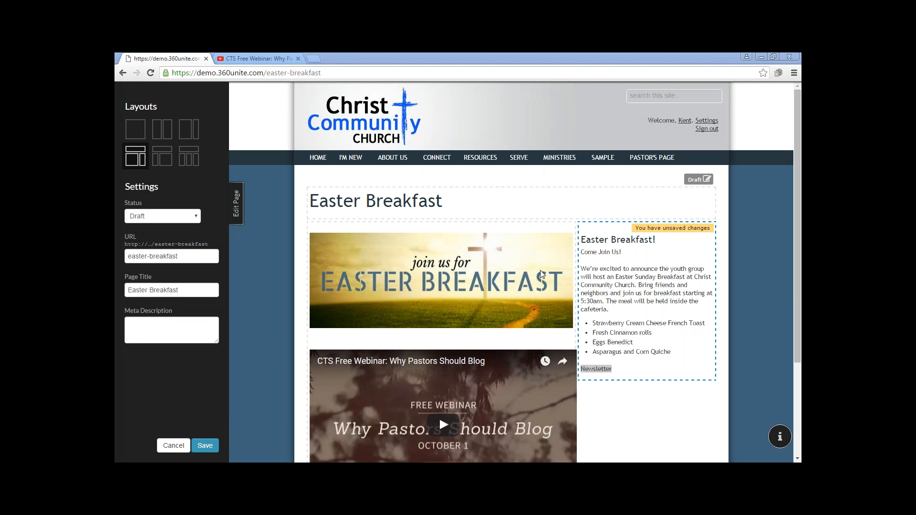